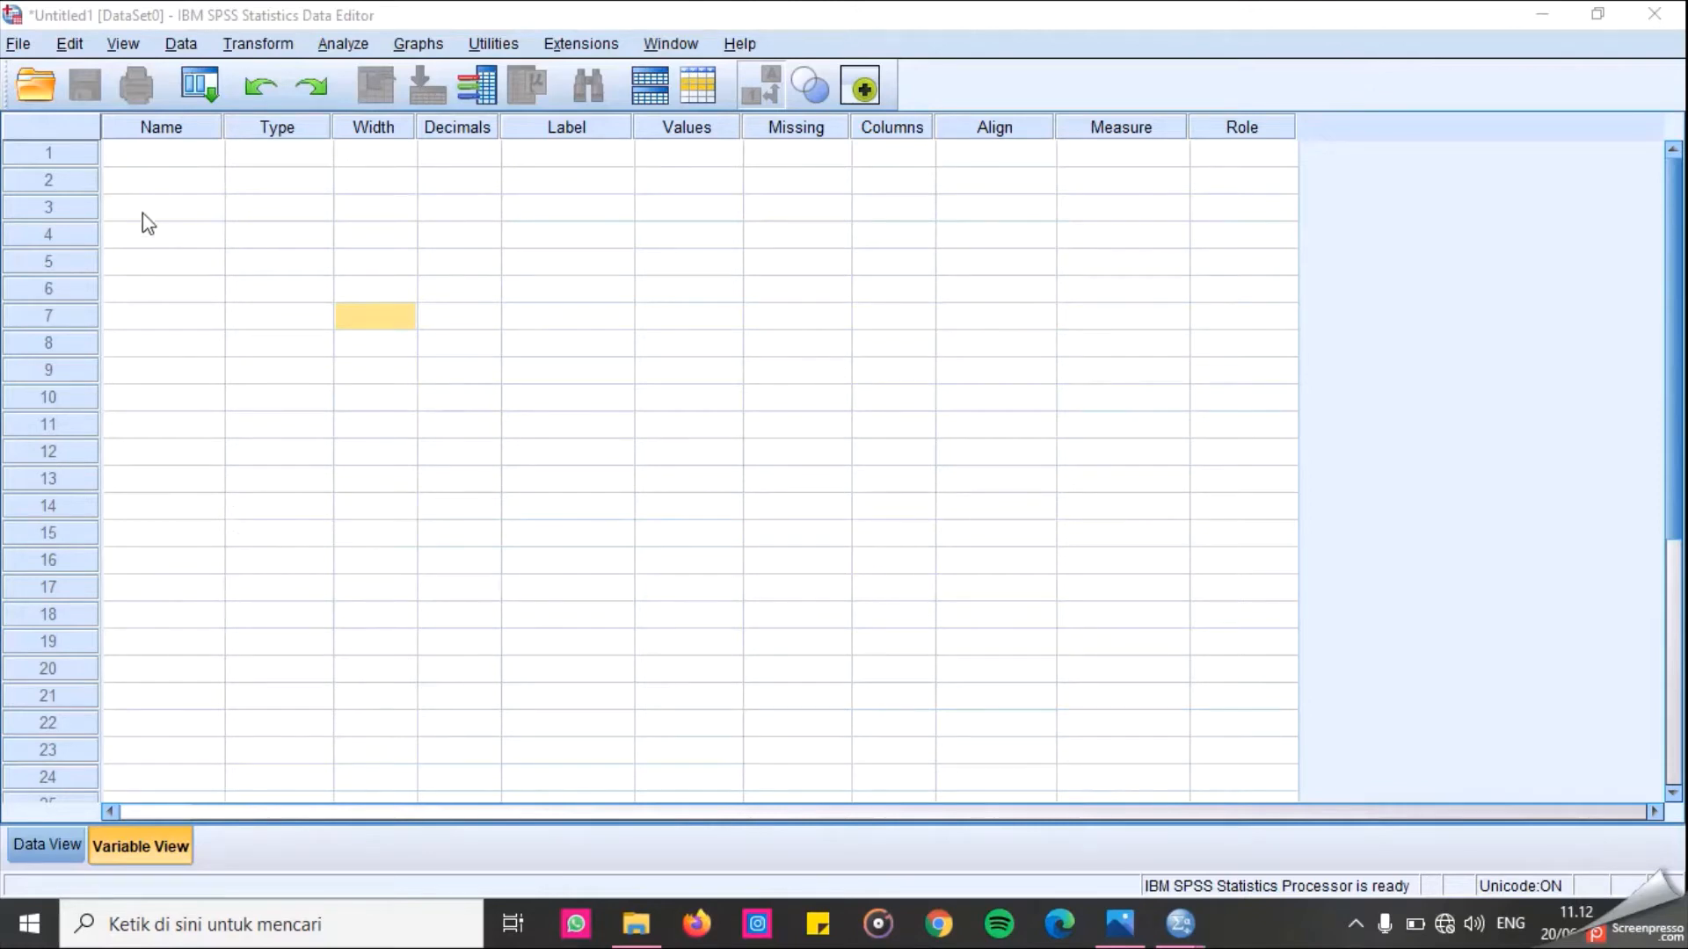
Create the first two variables named nama and jk in the variable definitions.
left_click(184, 155)
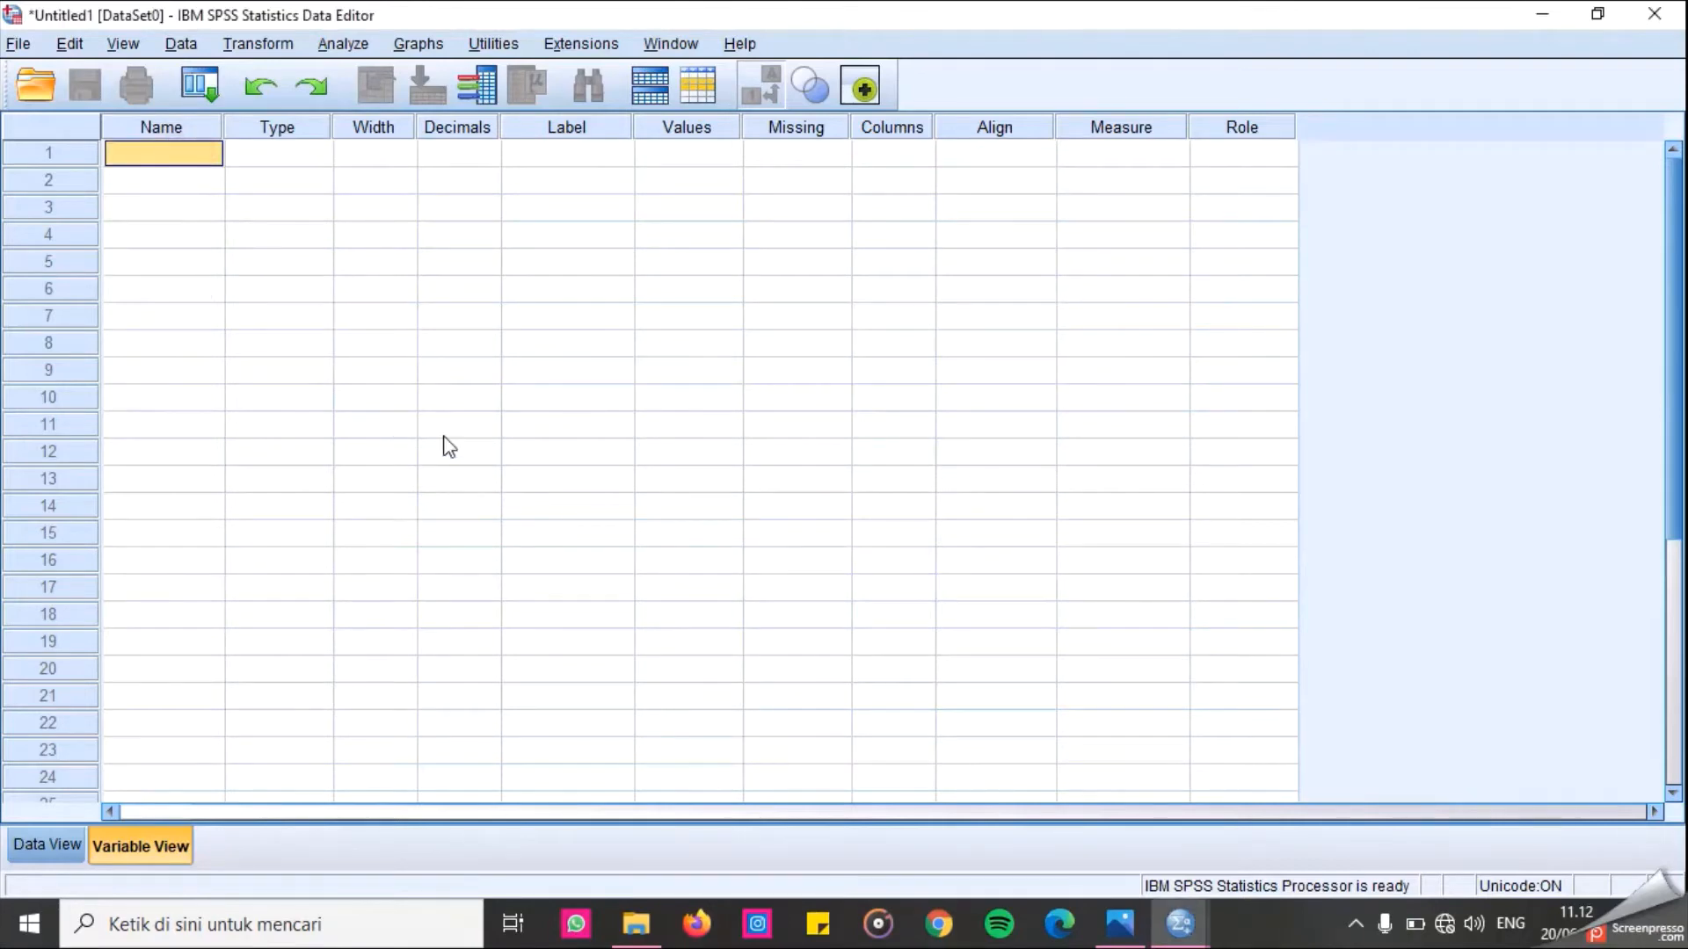
type("nma")
key("BackSpace")
key("BackSpace")
type("ama")
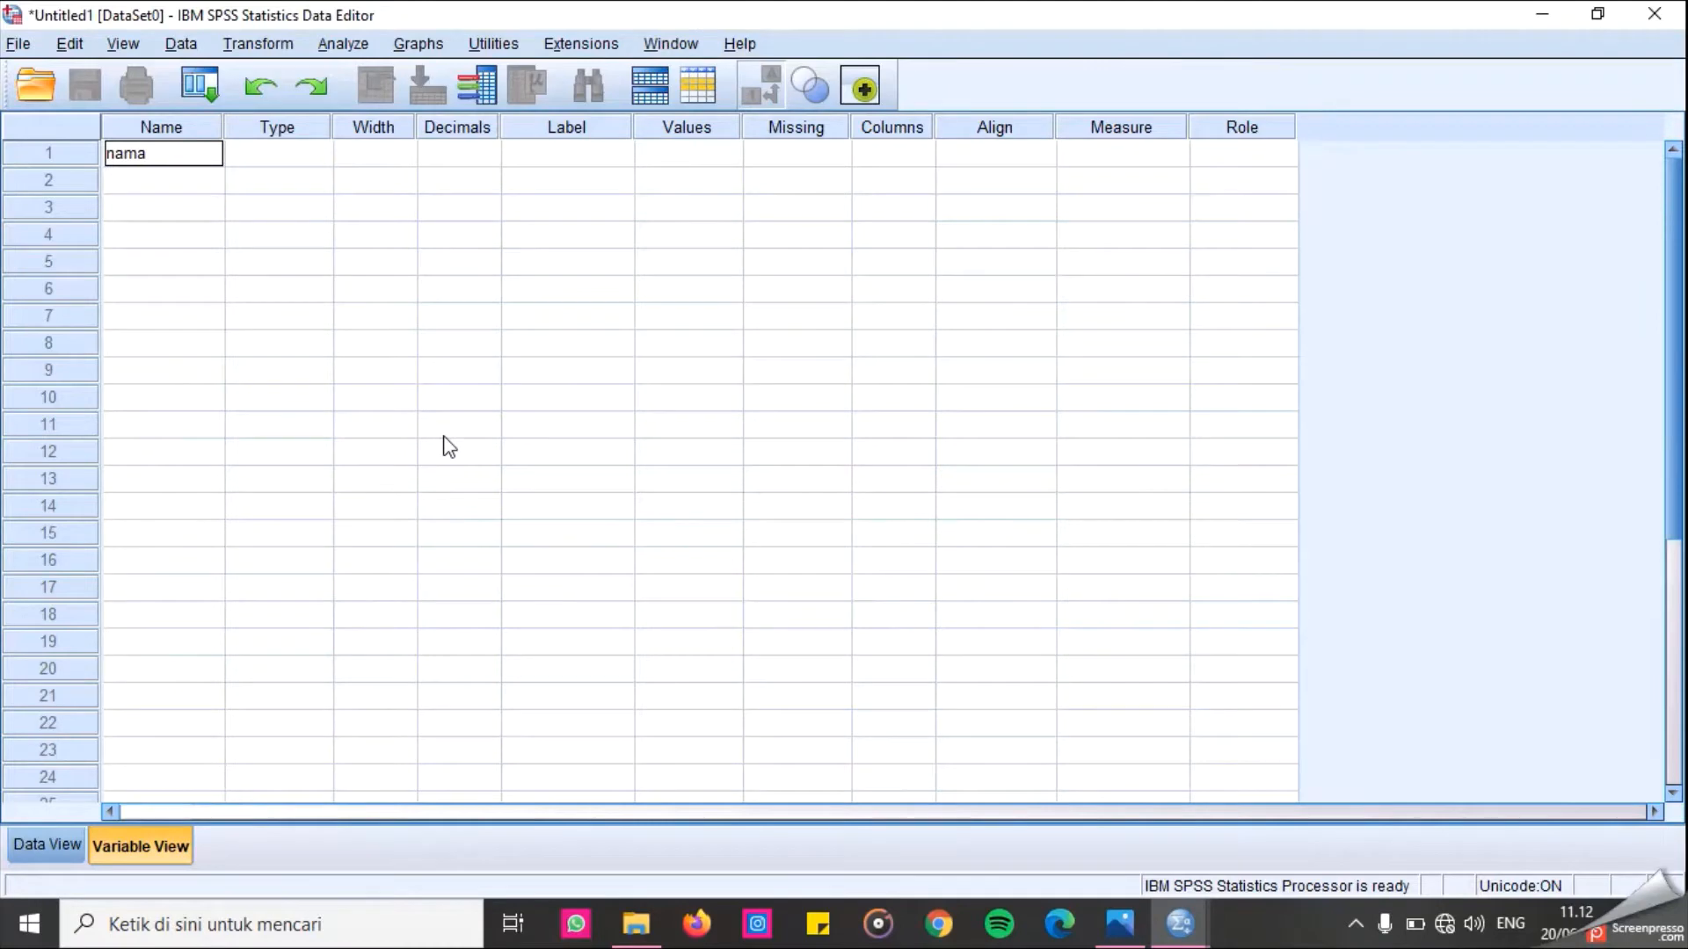
key("Return")
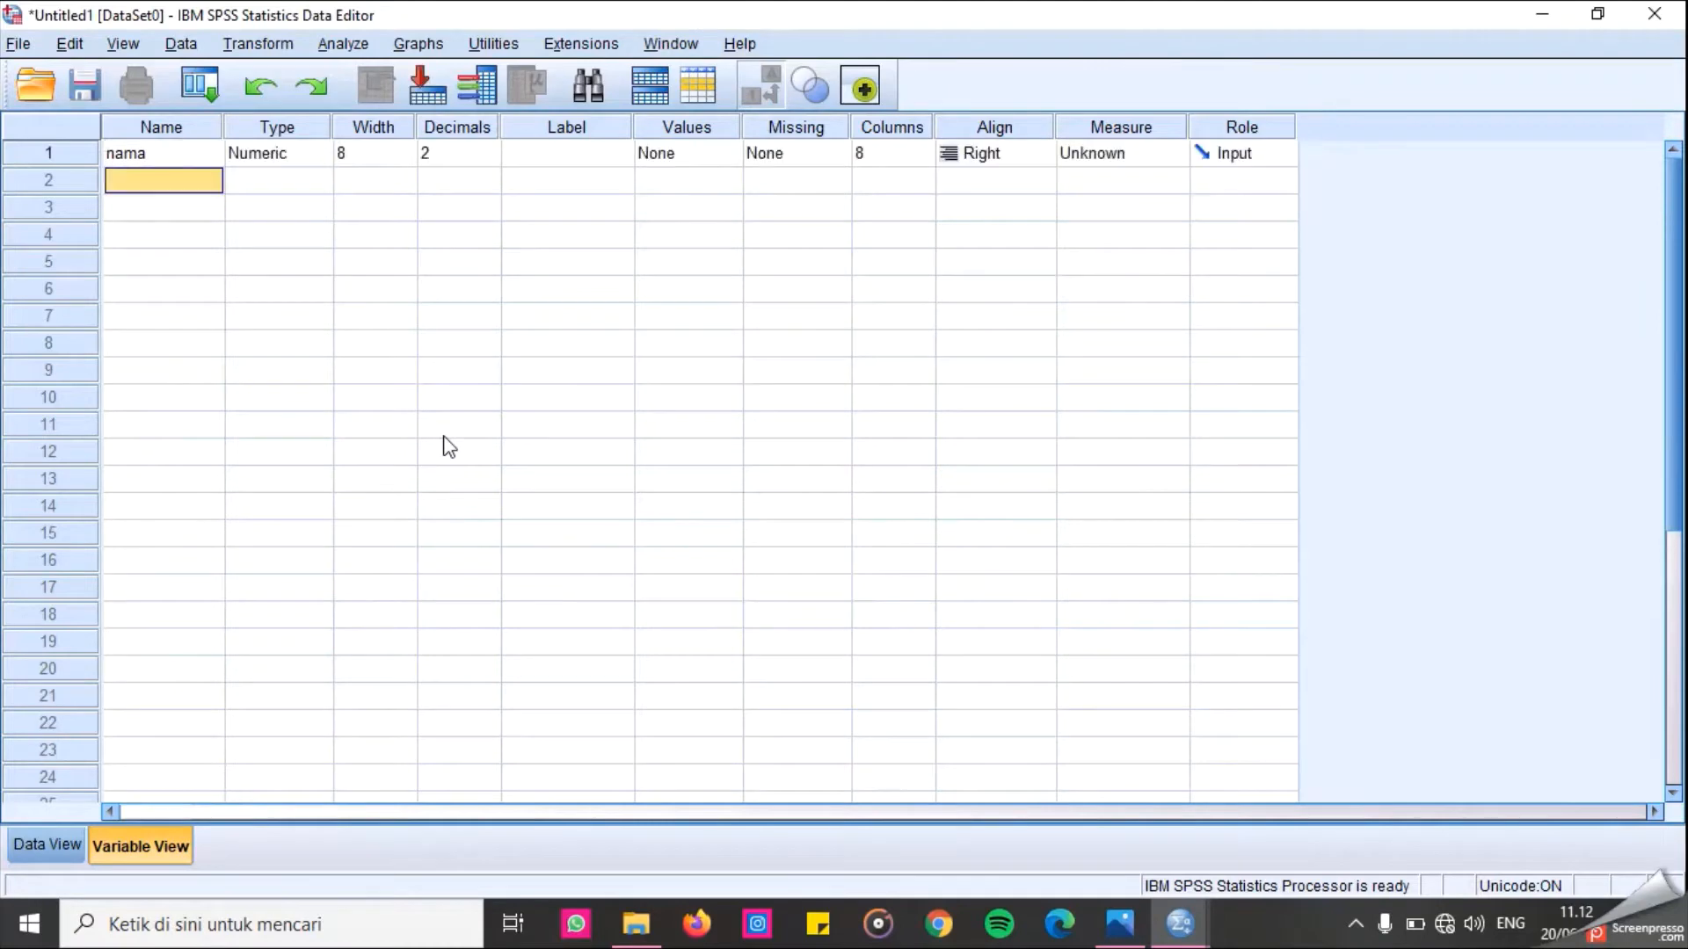
type("jk")
key("Return")
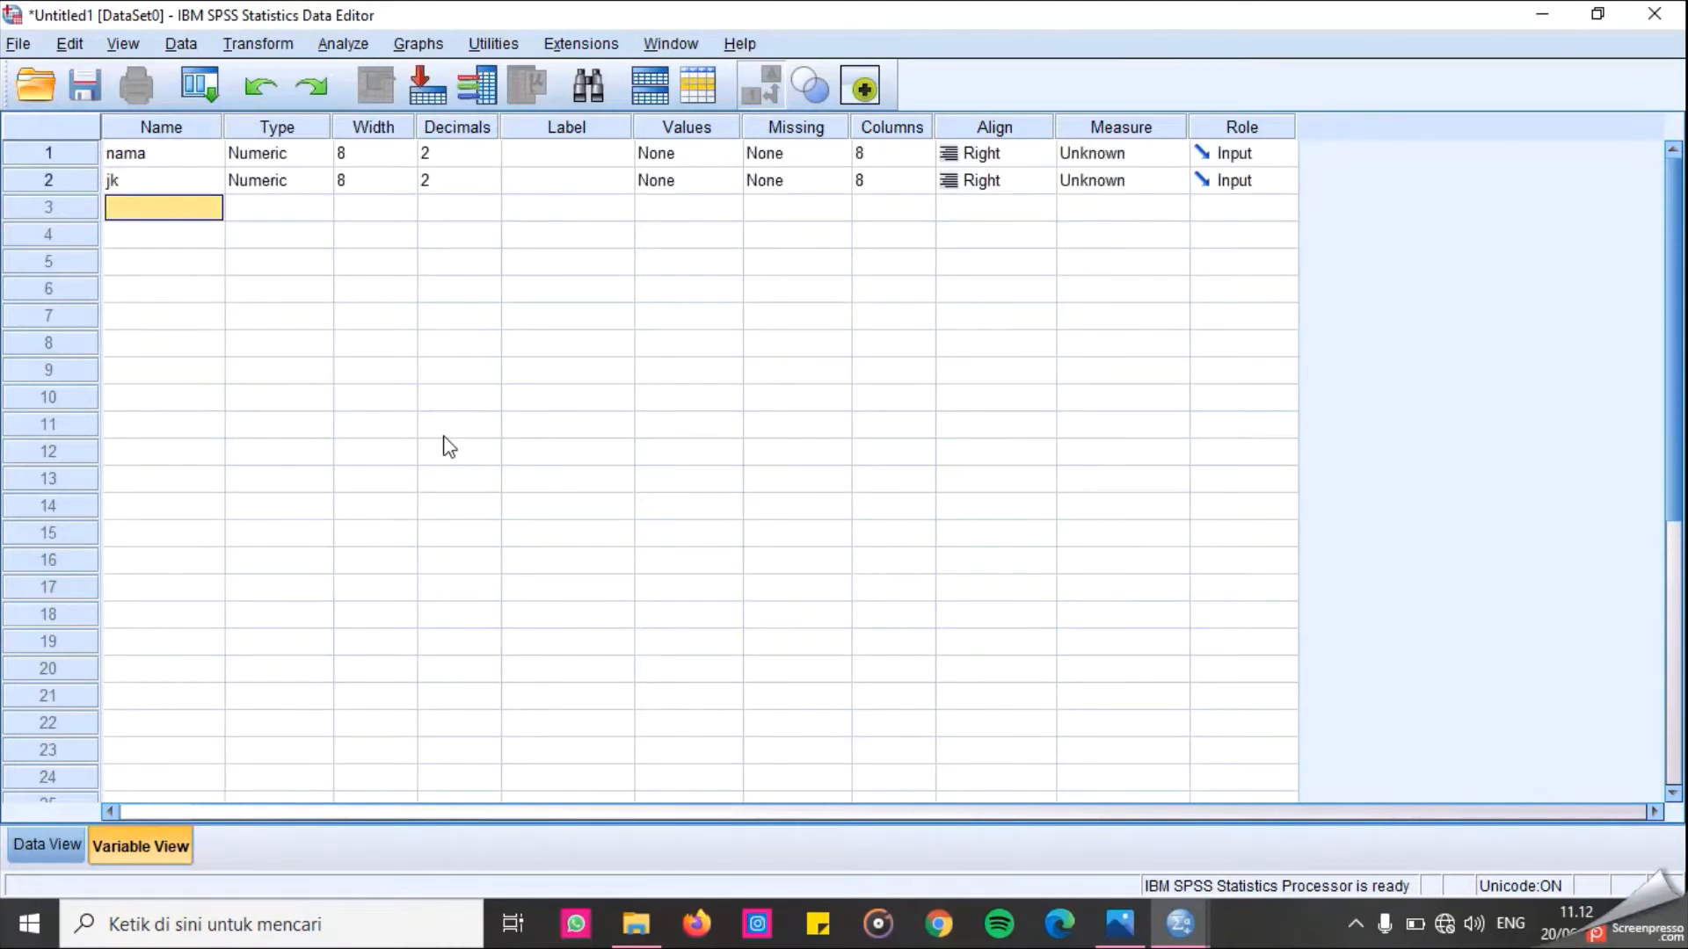
Add a third variable named nilaisebelumbelajar.
type("nilais")
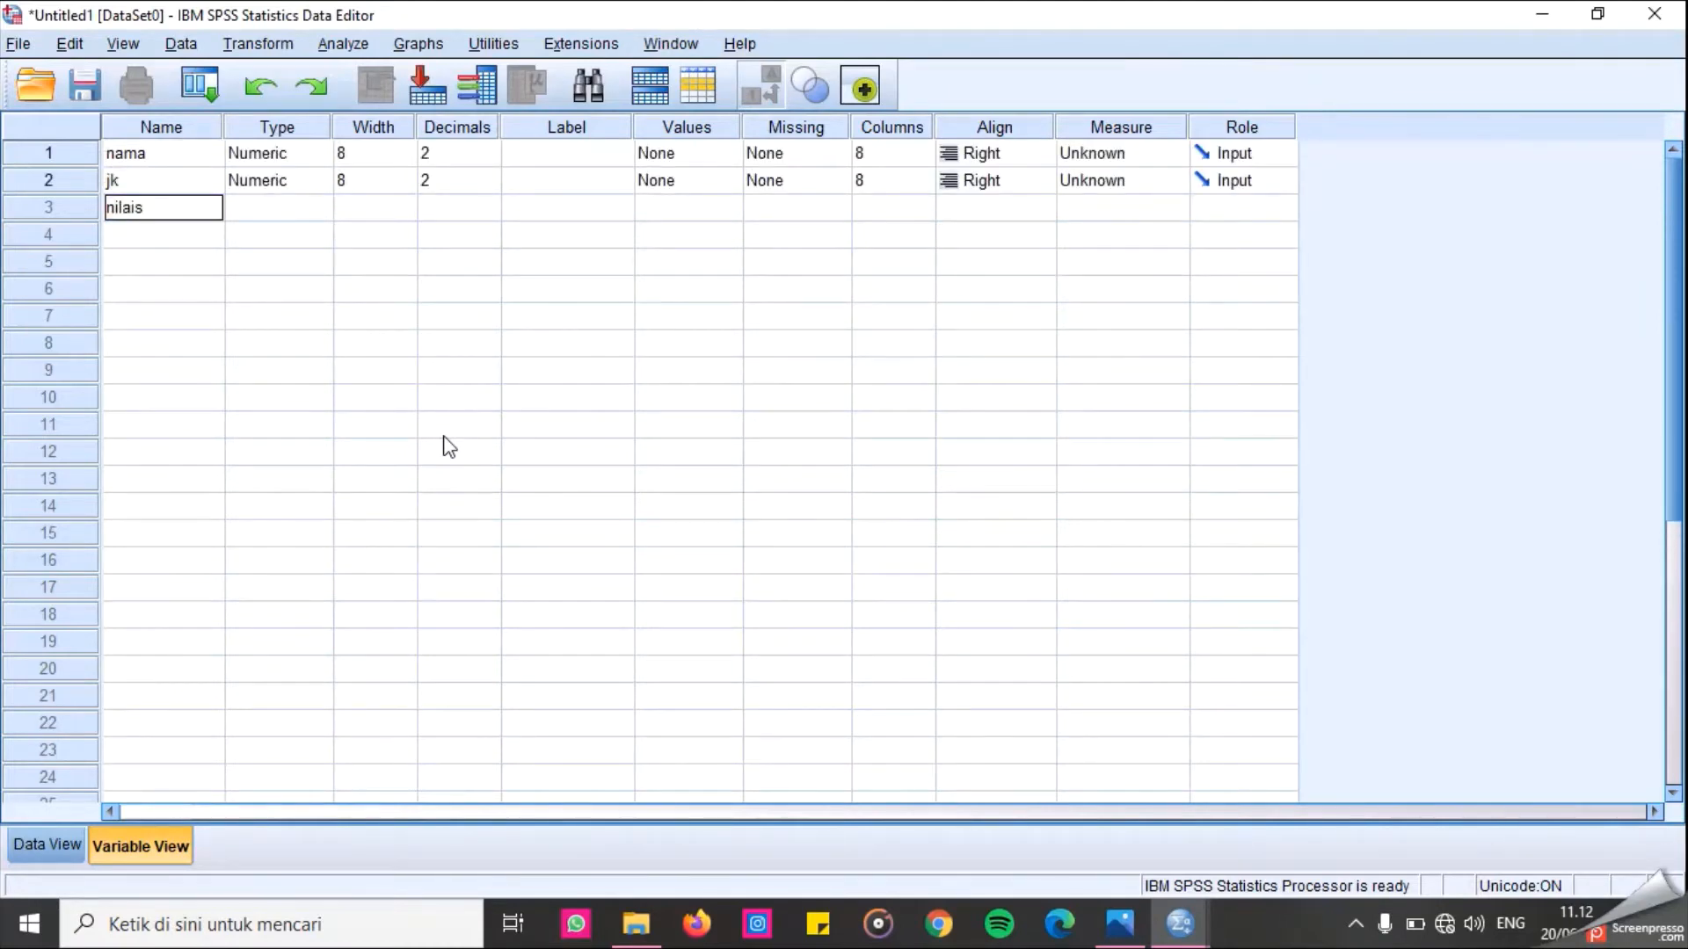
type("ebelumbelajara")
key("BackSpace")
key("Return")
Add a fourth variable named nilaisesudahbelajar.
type("nila")
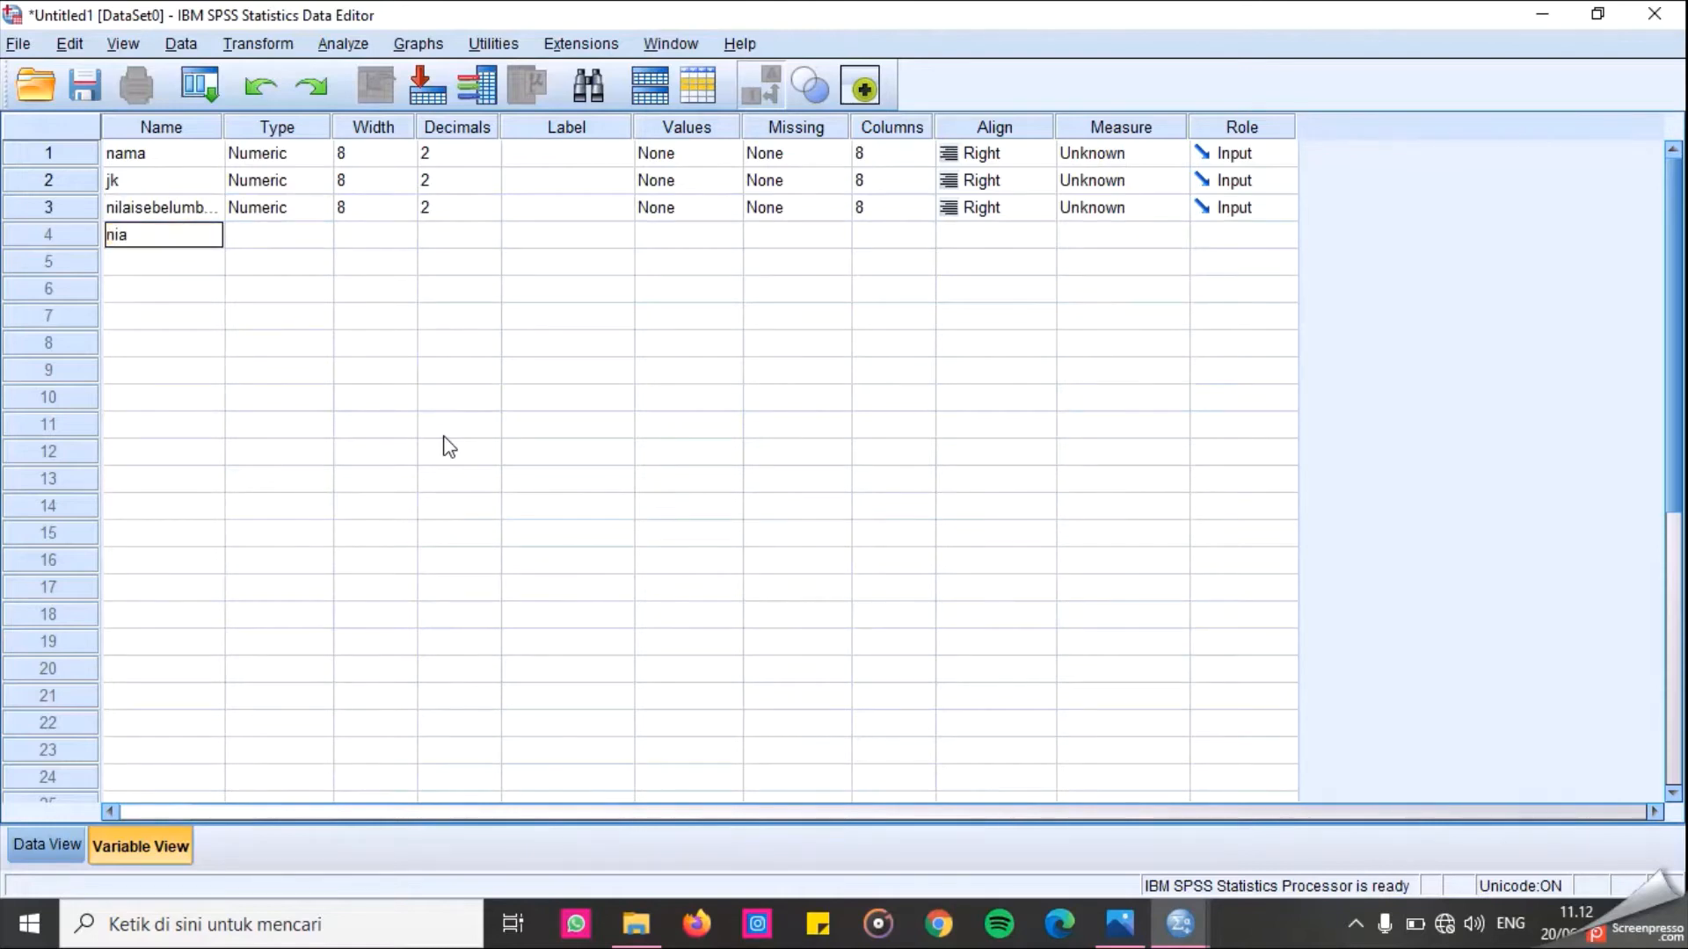
type("isesuda")
type("gbe")
key("BackSpace")
key("BackSpace")
key("BackSpace")
type("hbelajar")
key("Return")
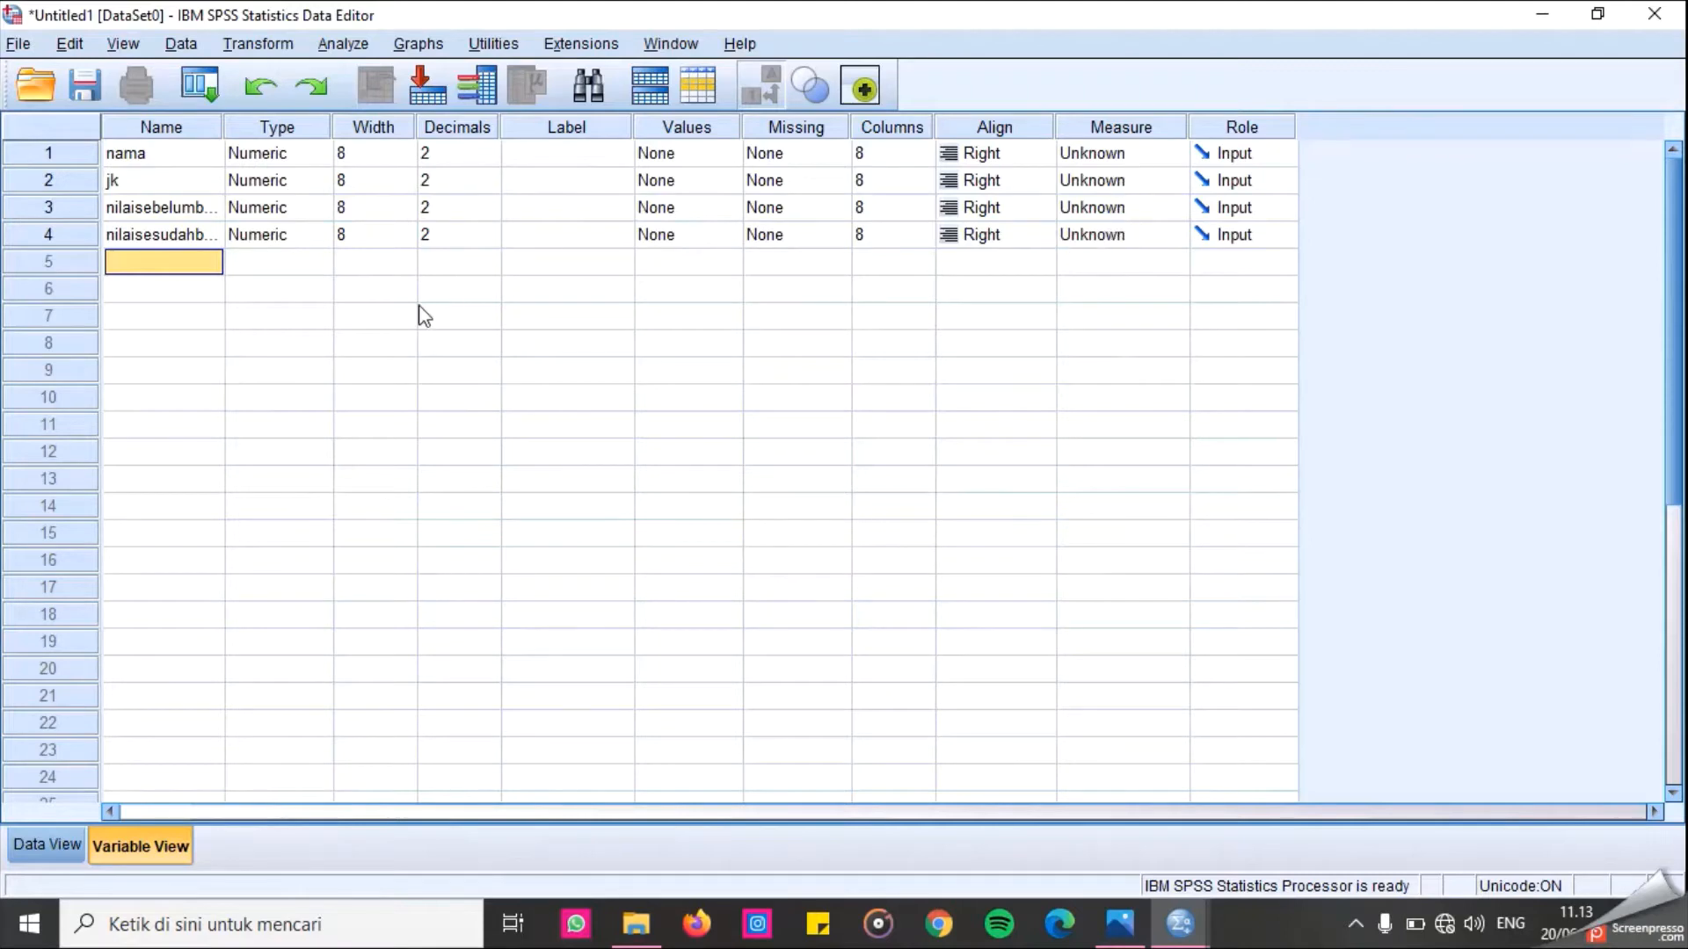
Check the data grid briefly, then change the nama variable's type to String.
left_click(66, 851)
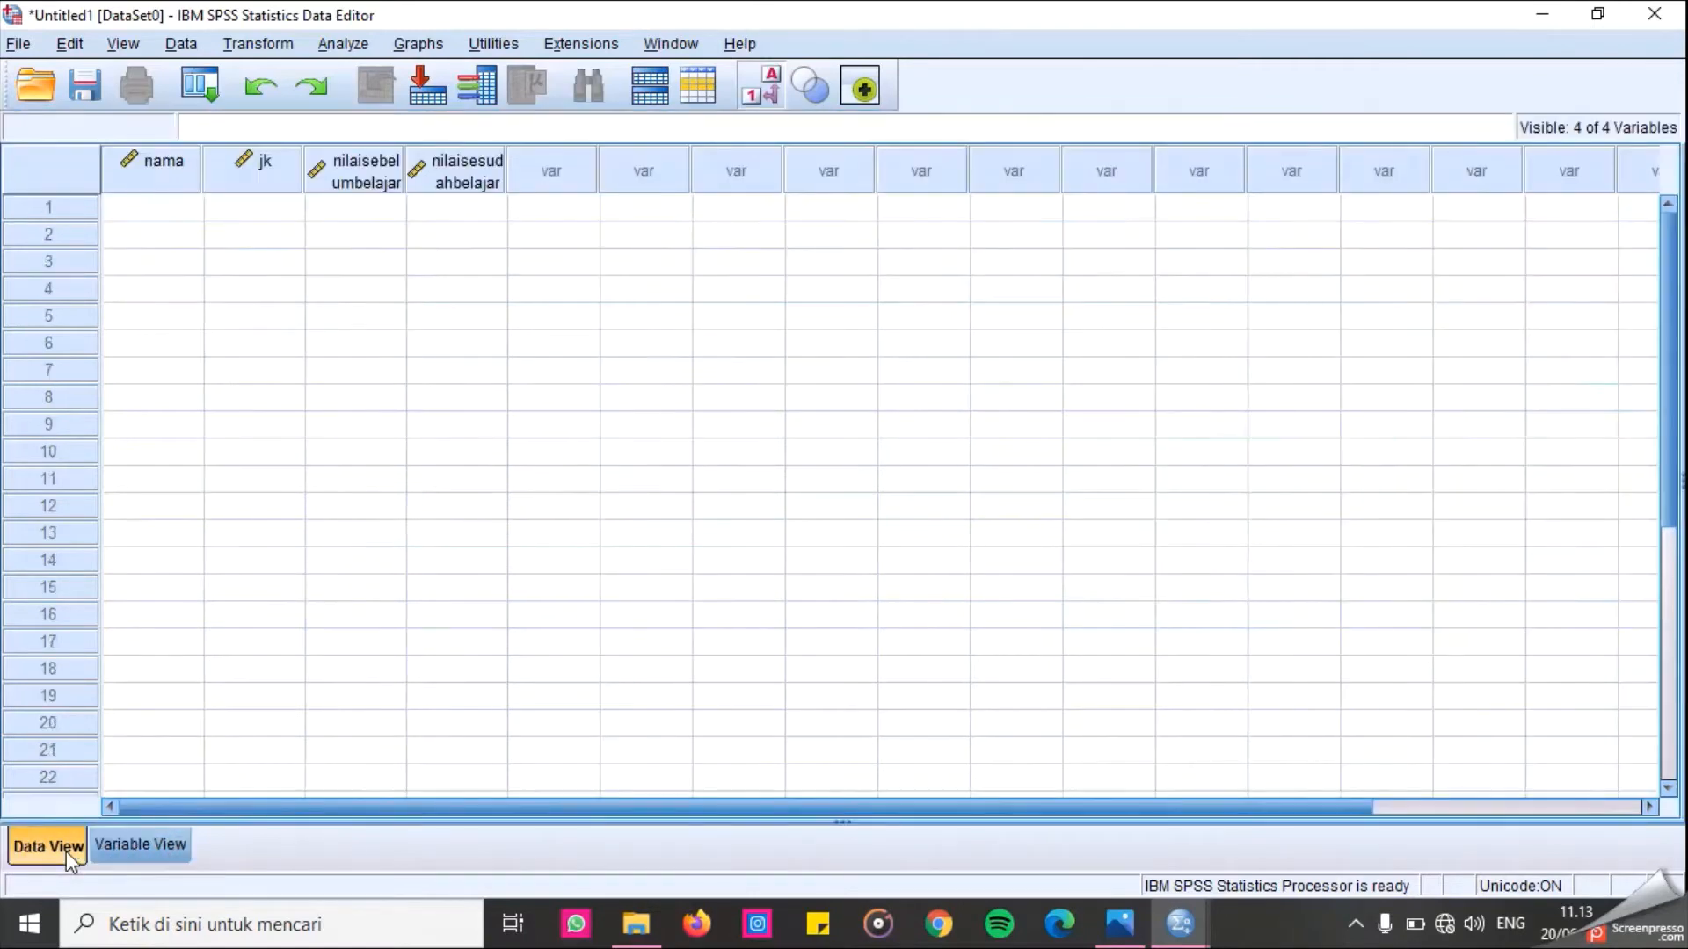
left_click(134, 844)
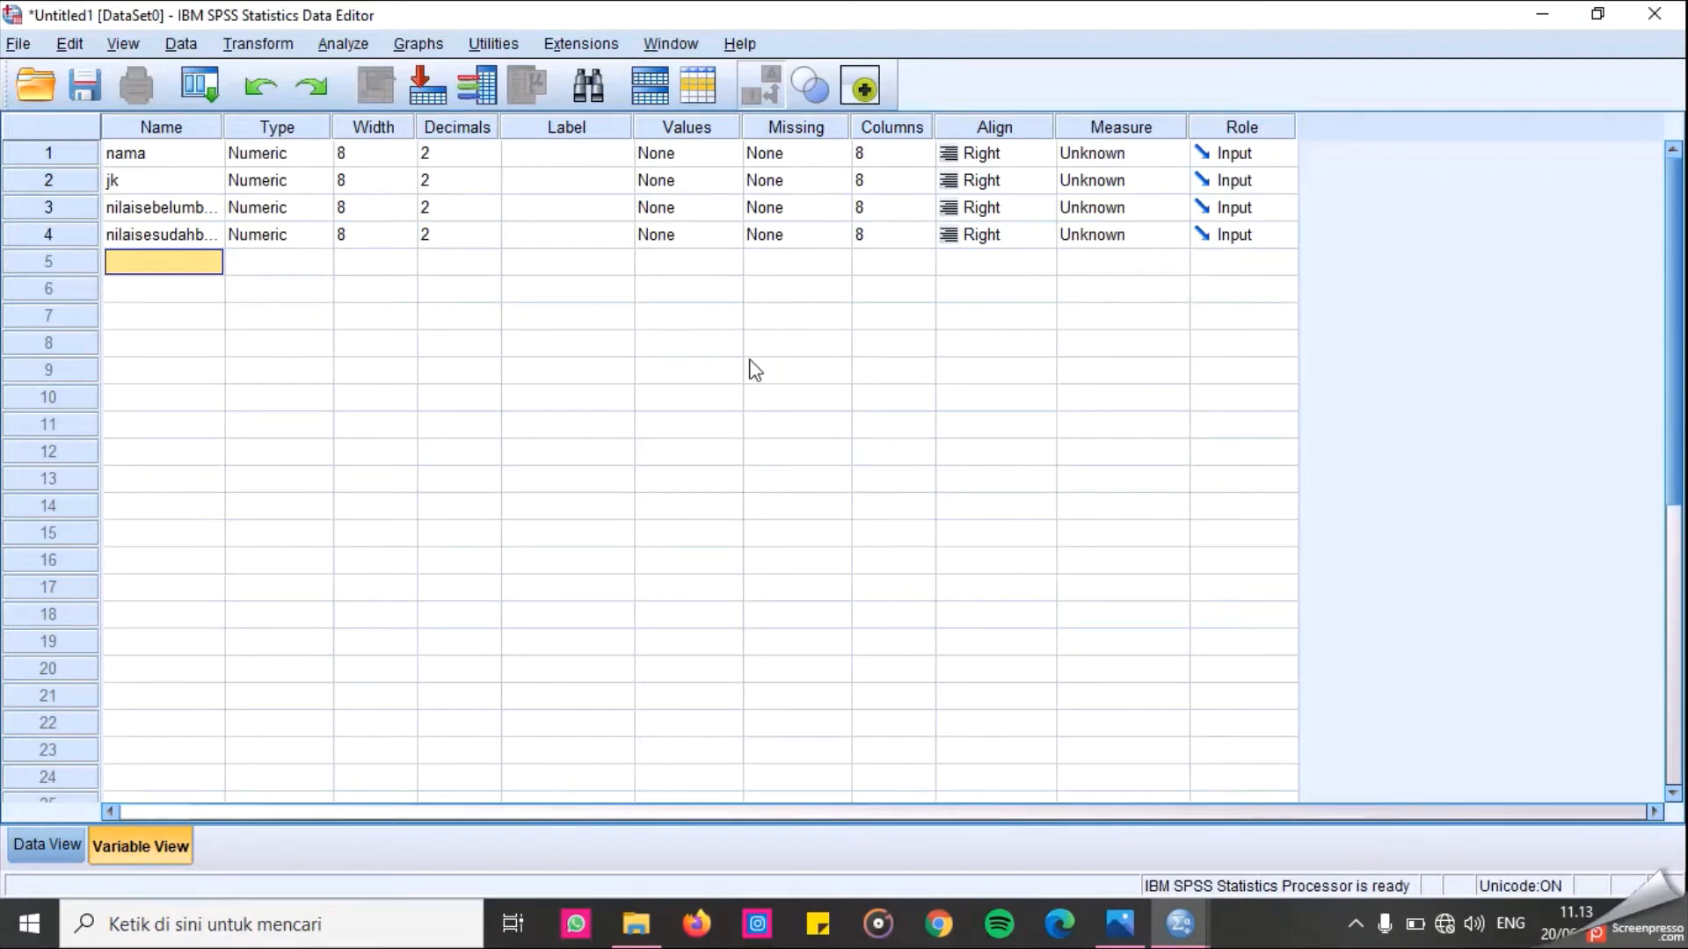
left_click(308, 156)
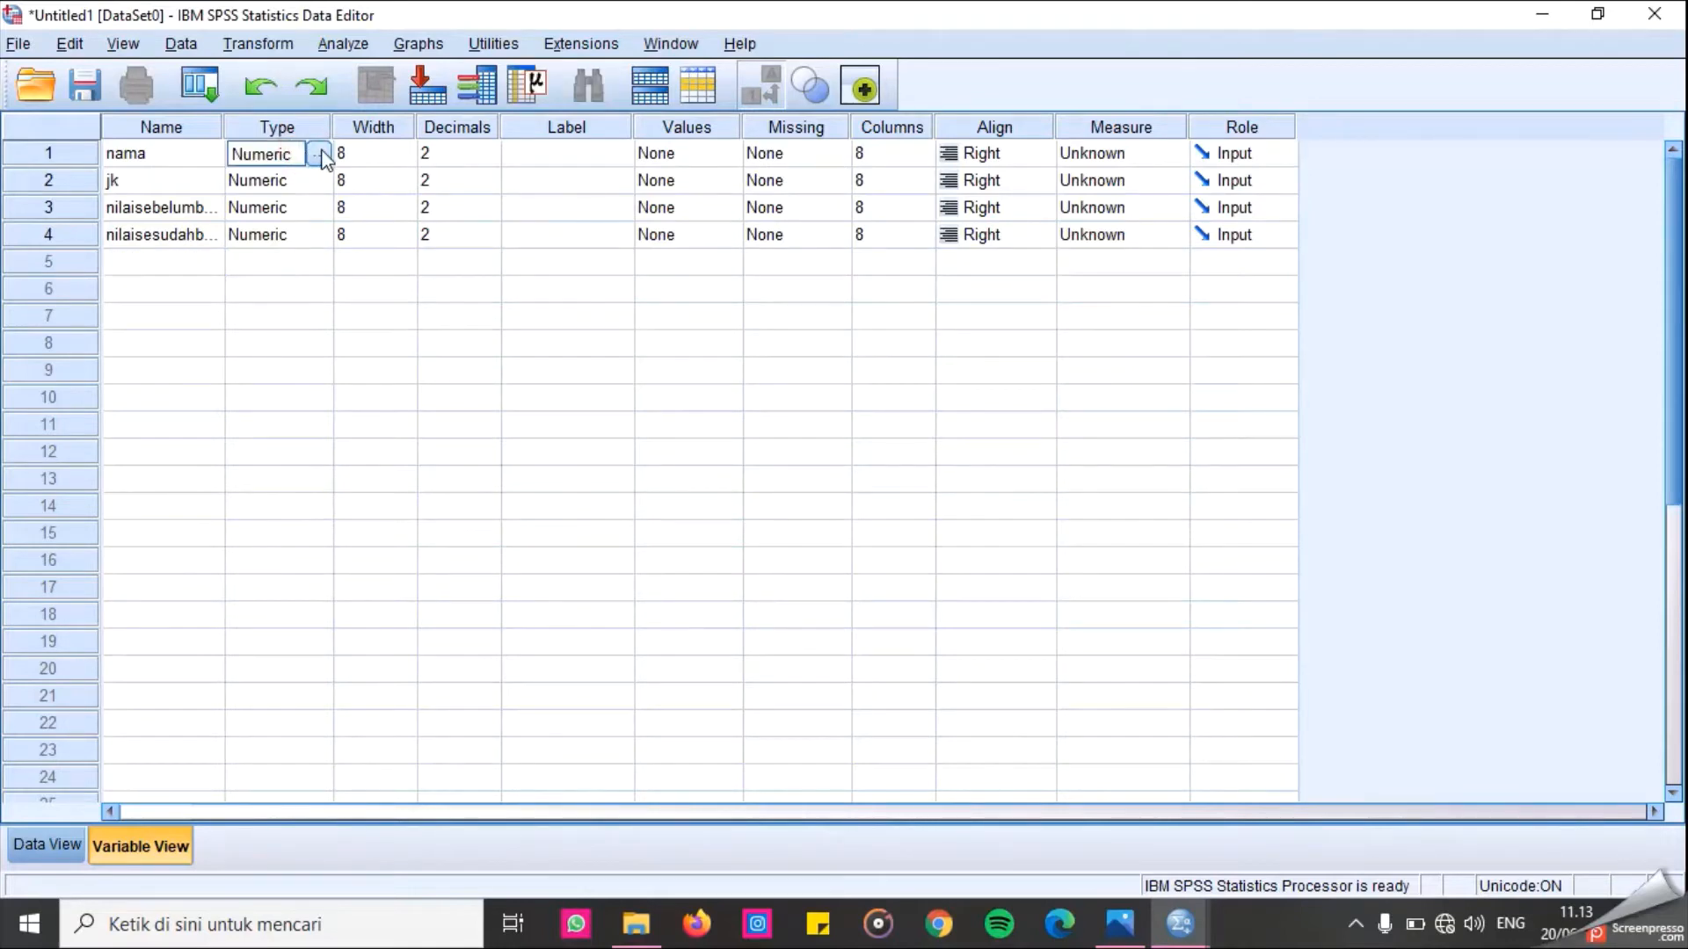
left_click(320, 156)
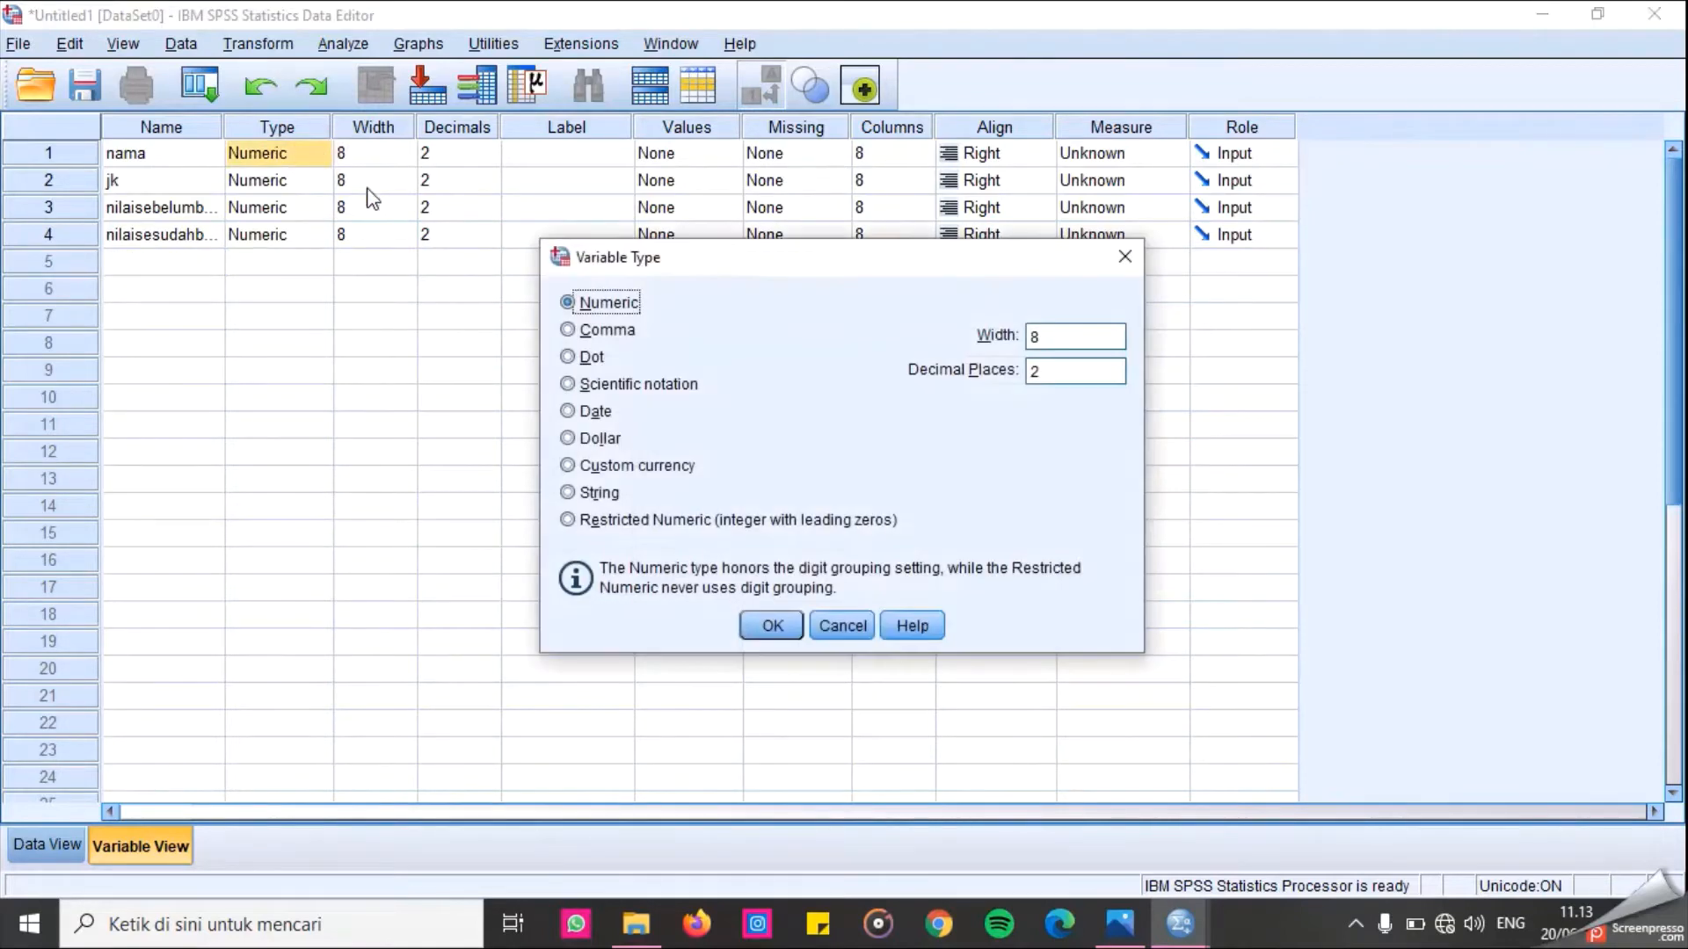
left_click(568, 494)
left_click(782, 637)
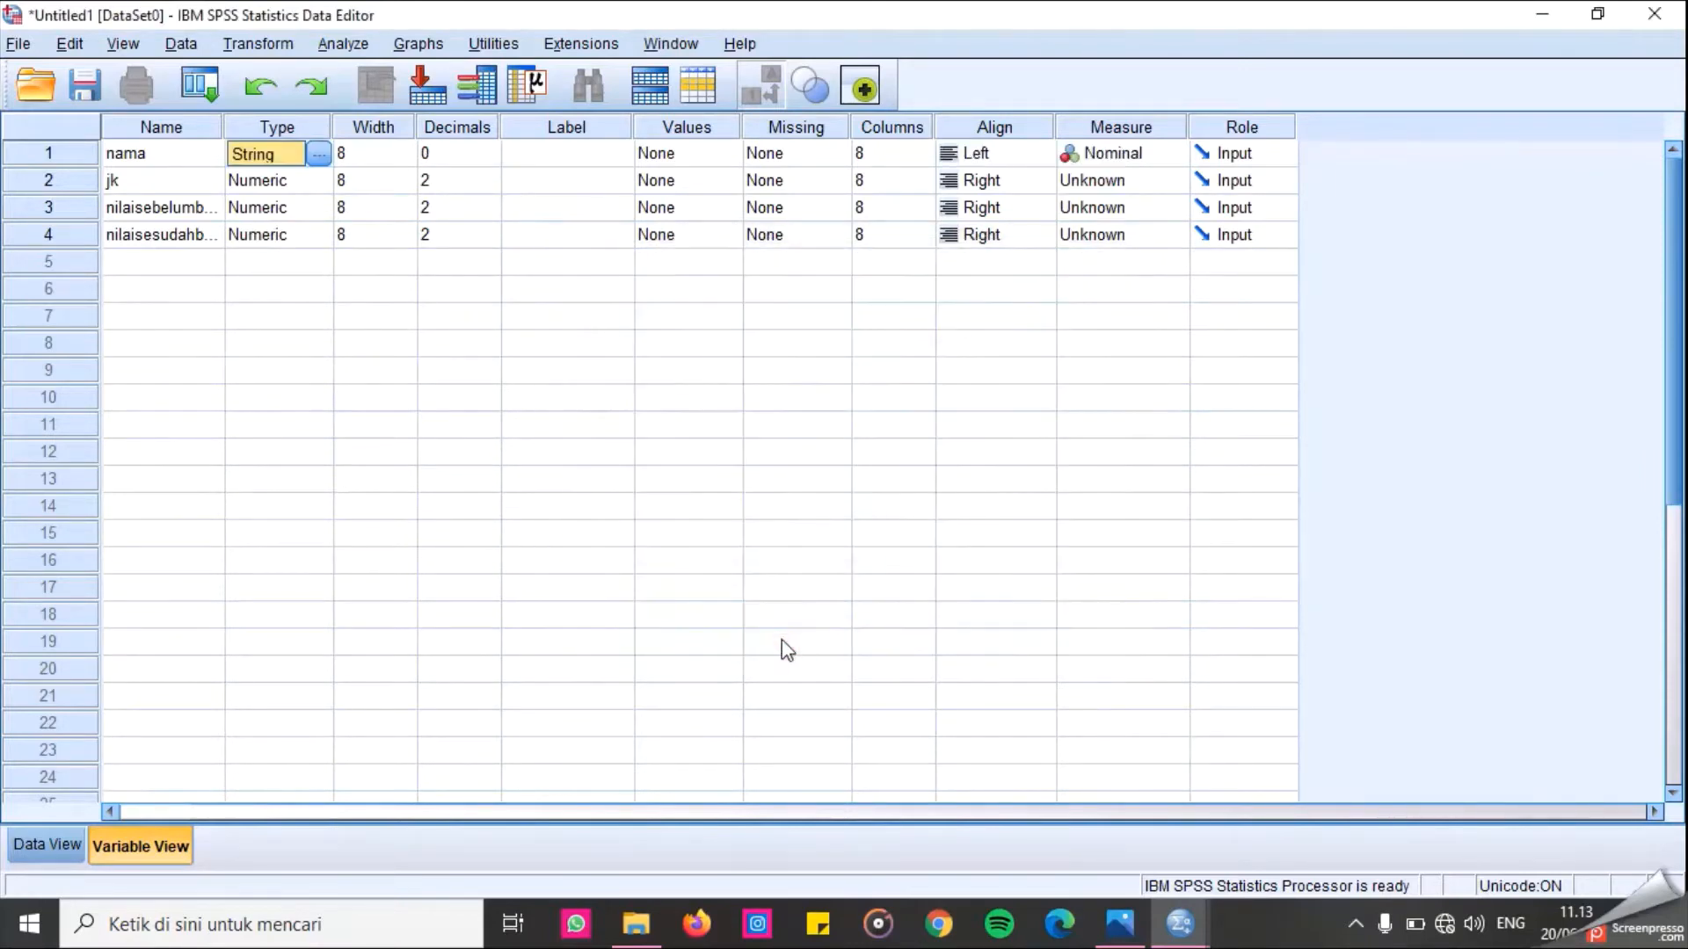
Set the decimals of the jk variable to 0.
left_click(456, 180)
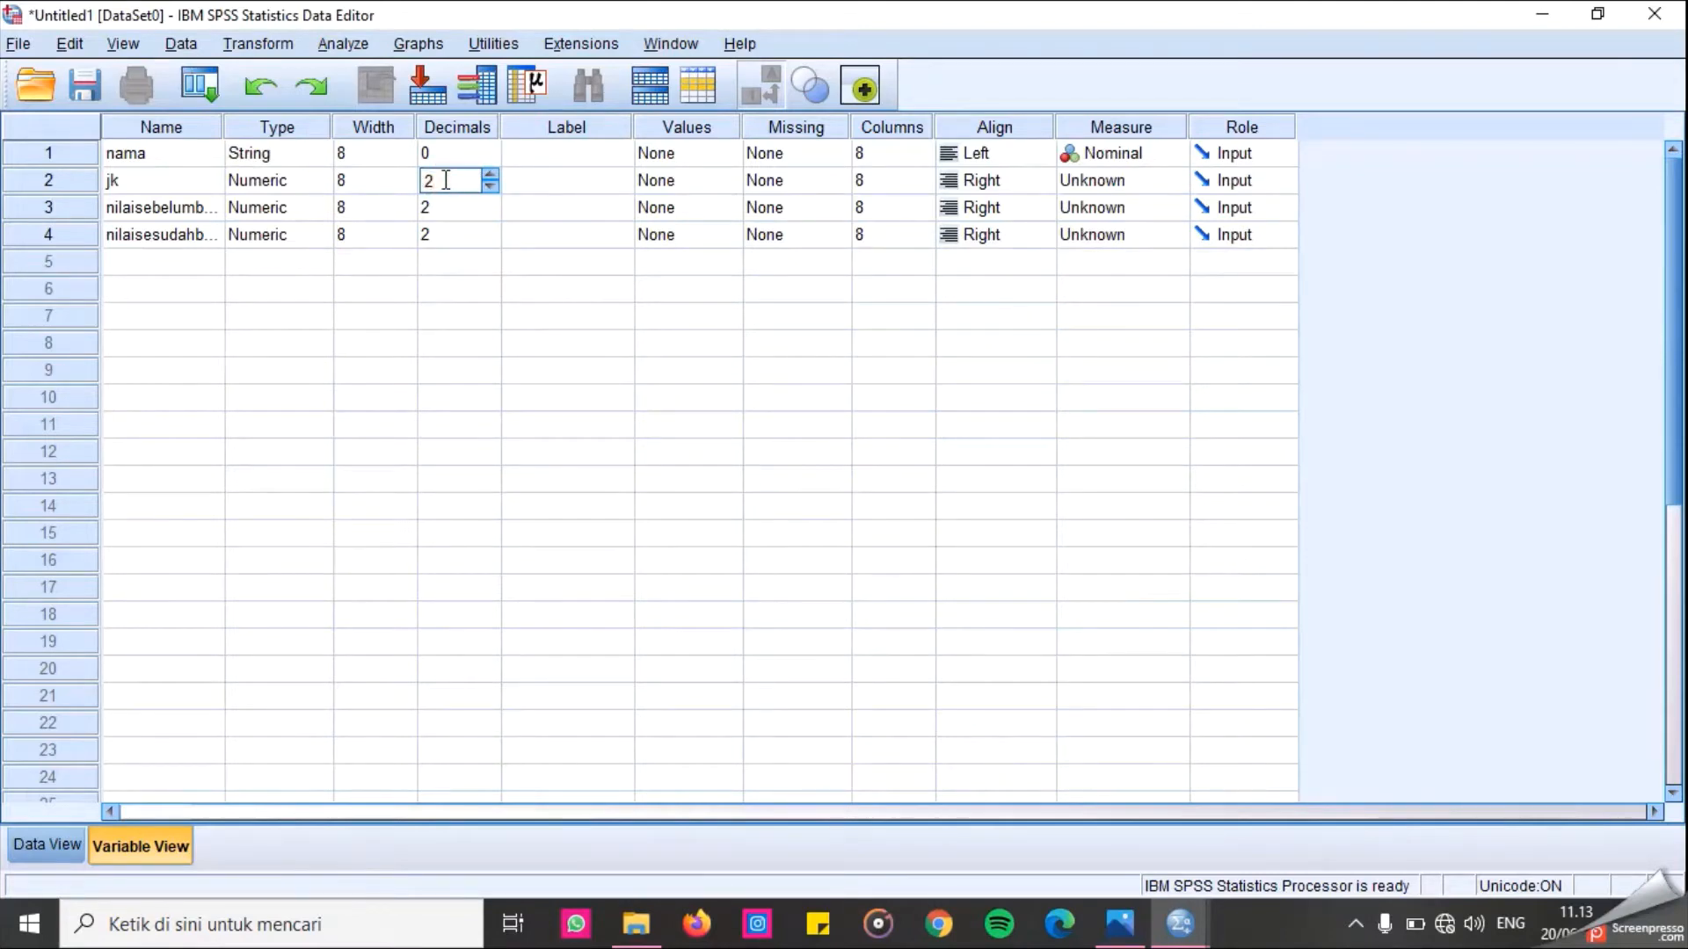
key("BackSpace")
type("0")
left_click(350, 319)
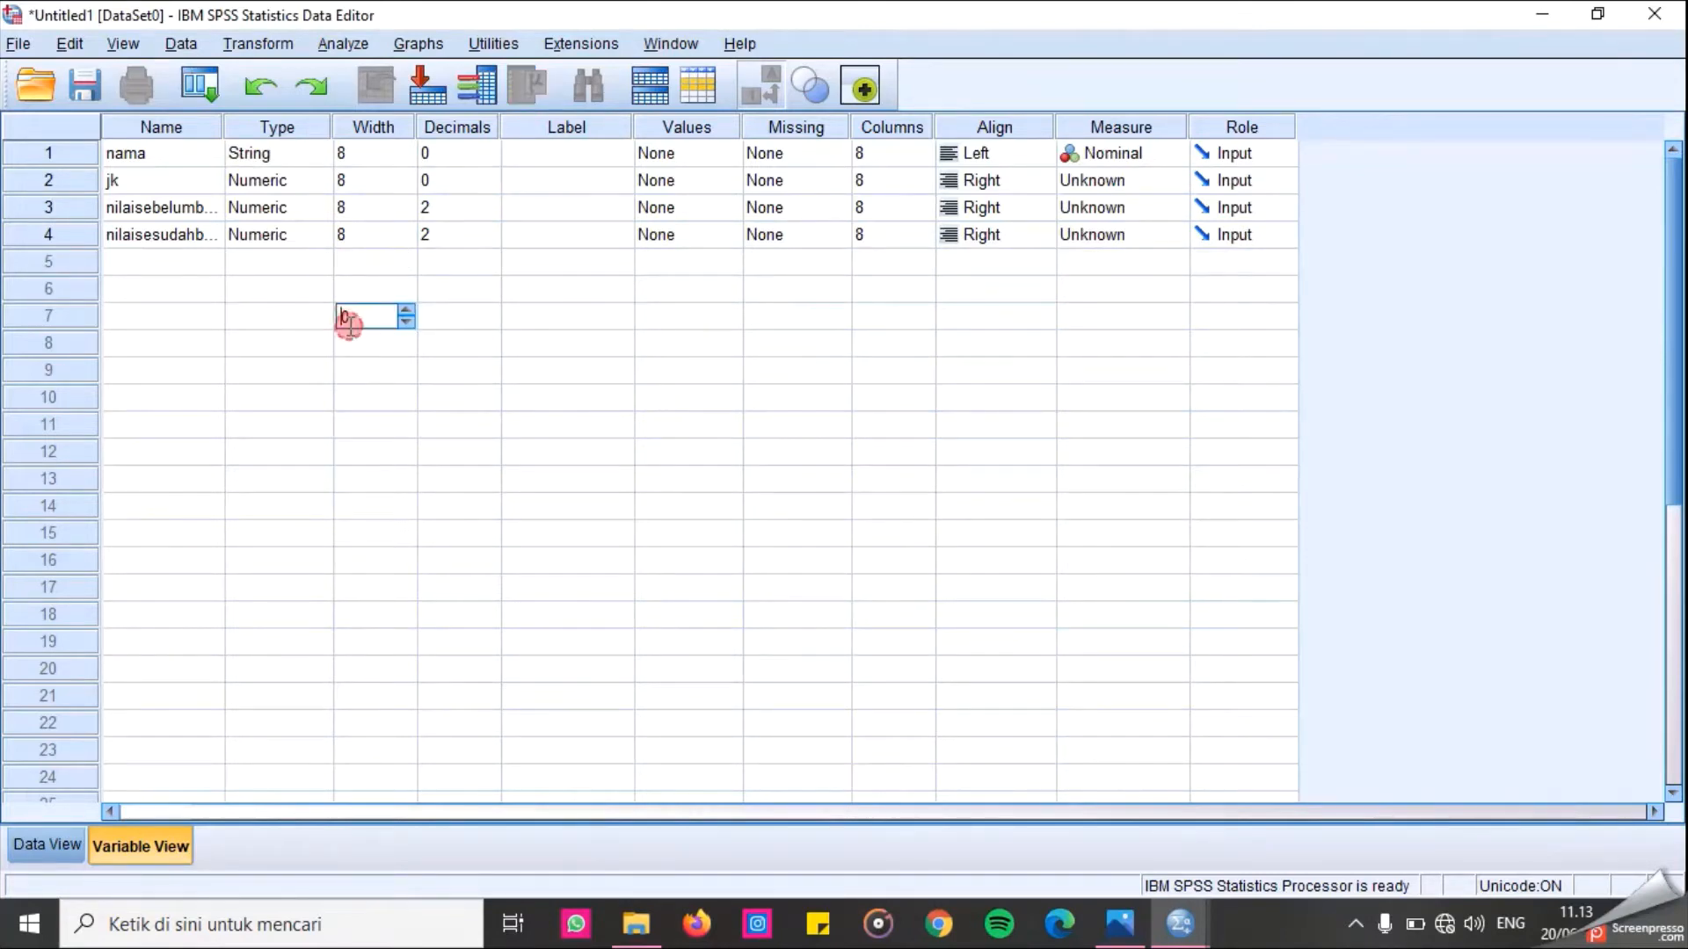
Widen the Name column so full variable names show.
left_click(219, 131)
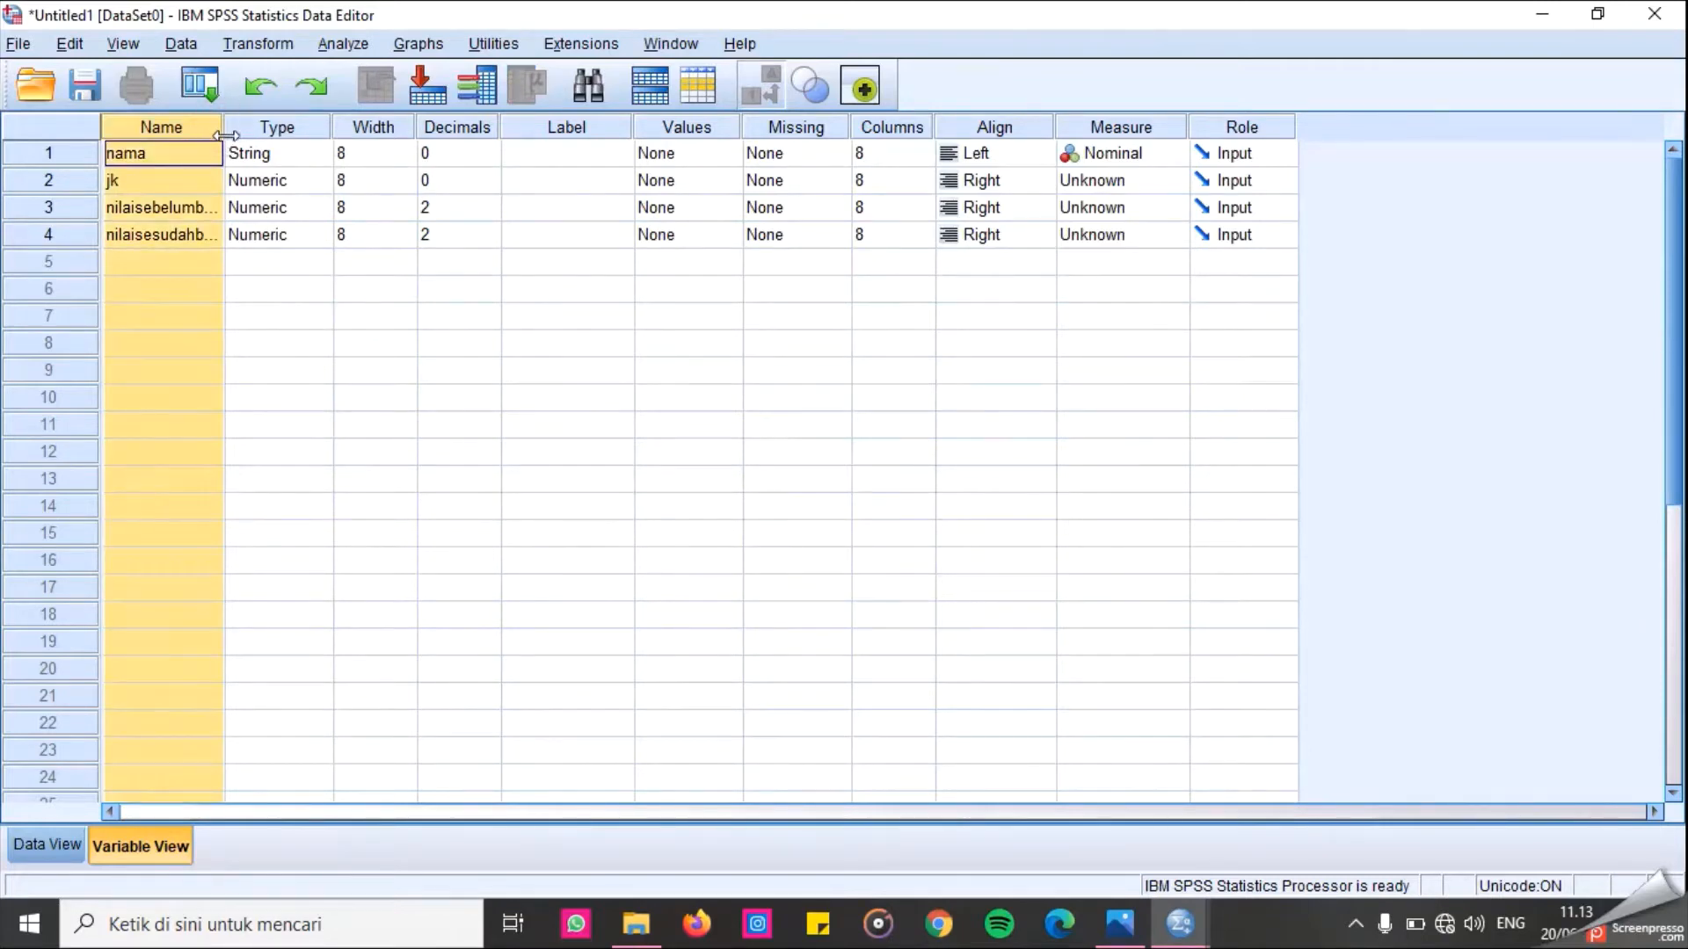
left_click(274, 210)
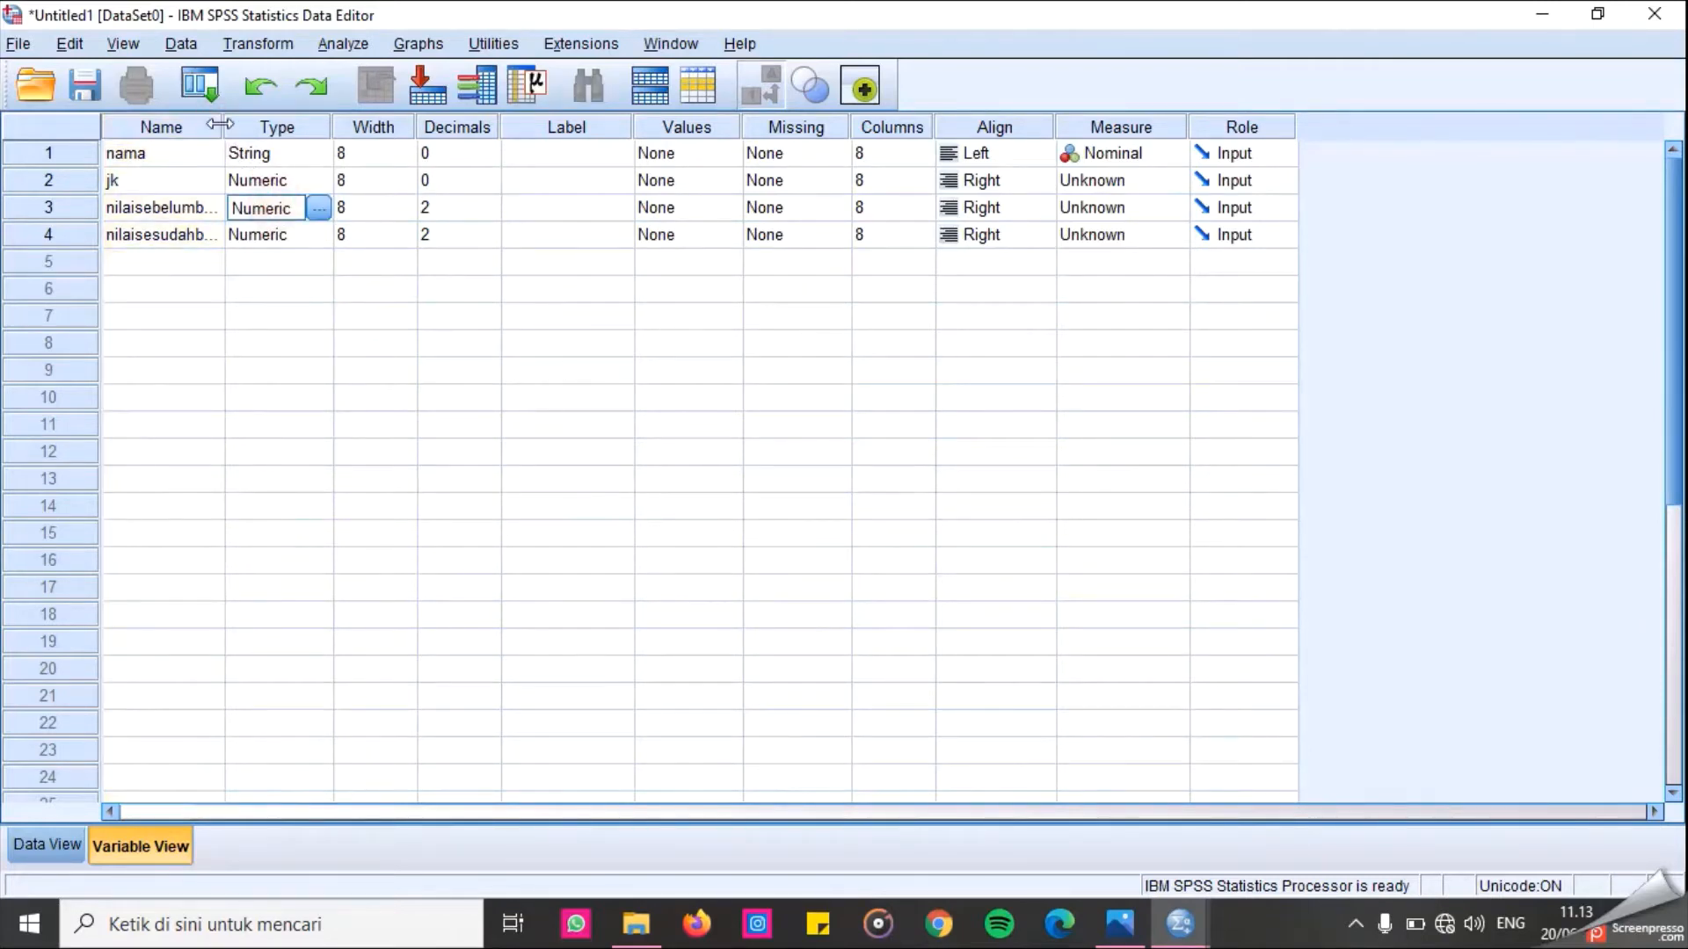
left_click_drag(223, 129, 287, 128)
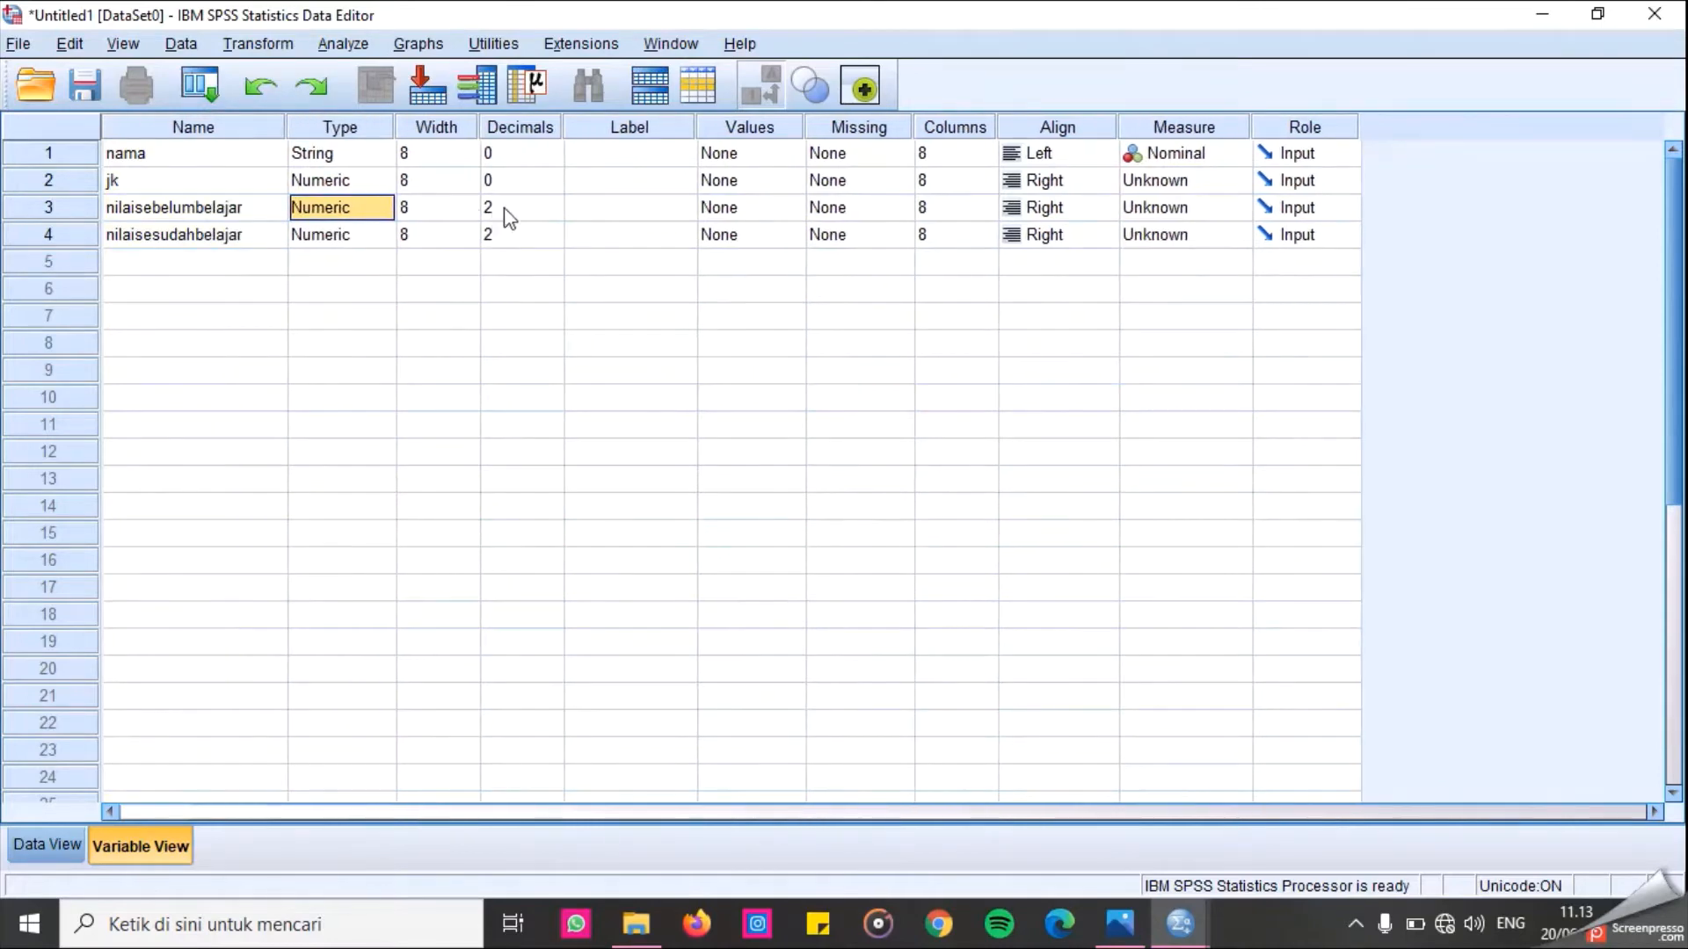
Give the variables the labels Nama Responden, Jenis Kelamin, Nilai Sebelum Belajar and Nilai Sesudah Belajar.
left_click(506, 209)
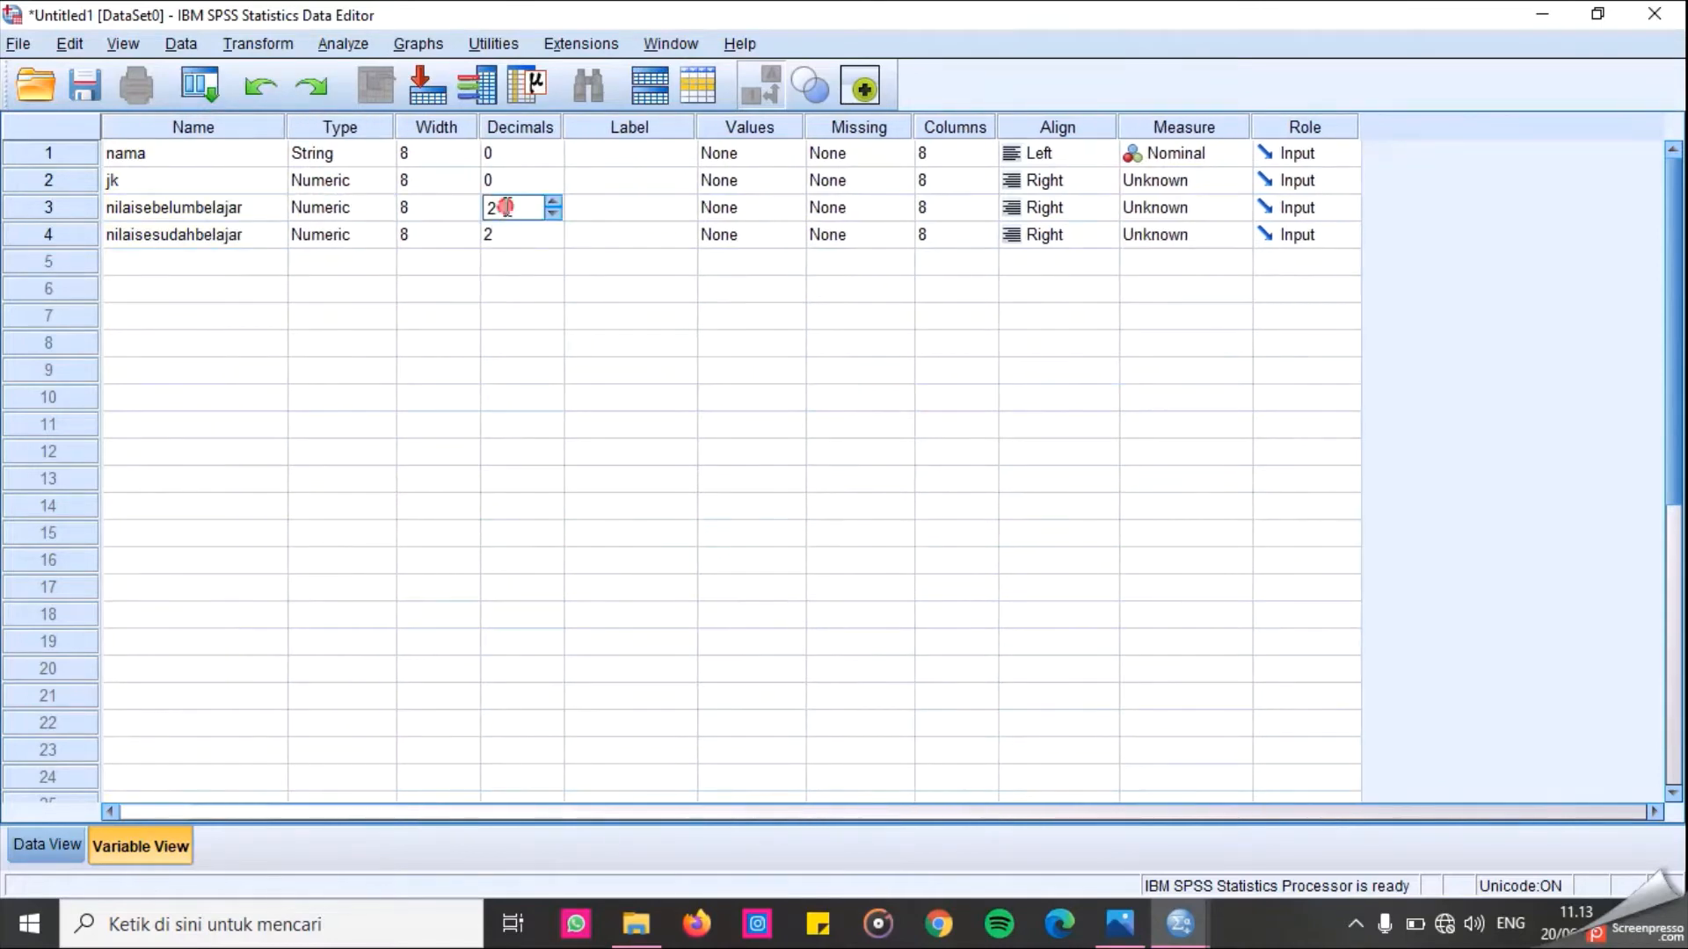
left_click(509, 289)
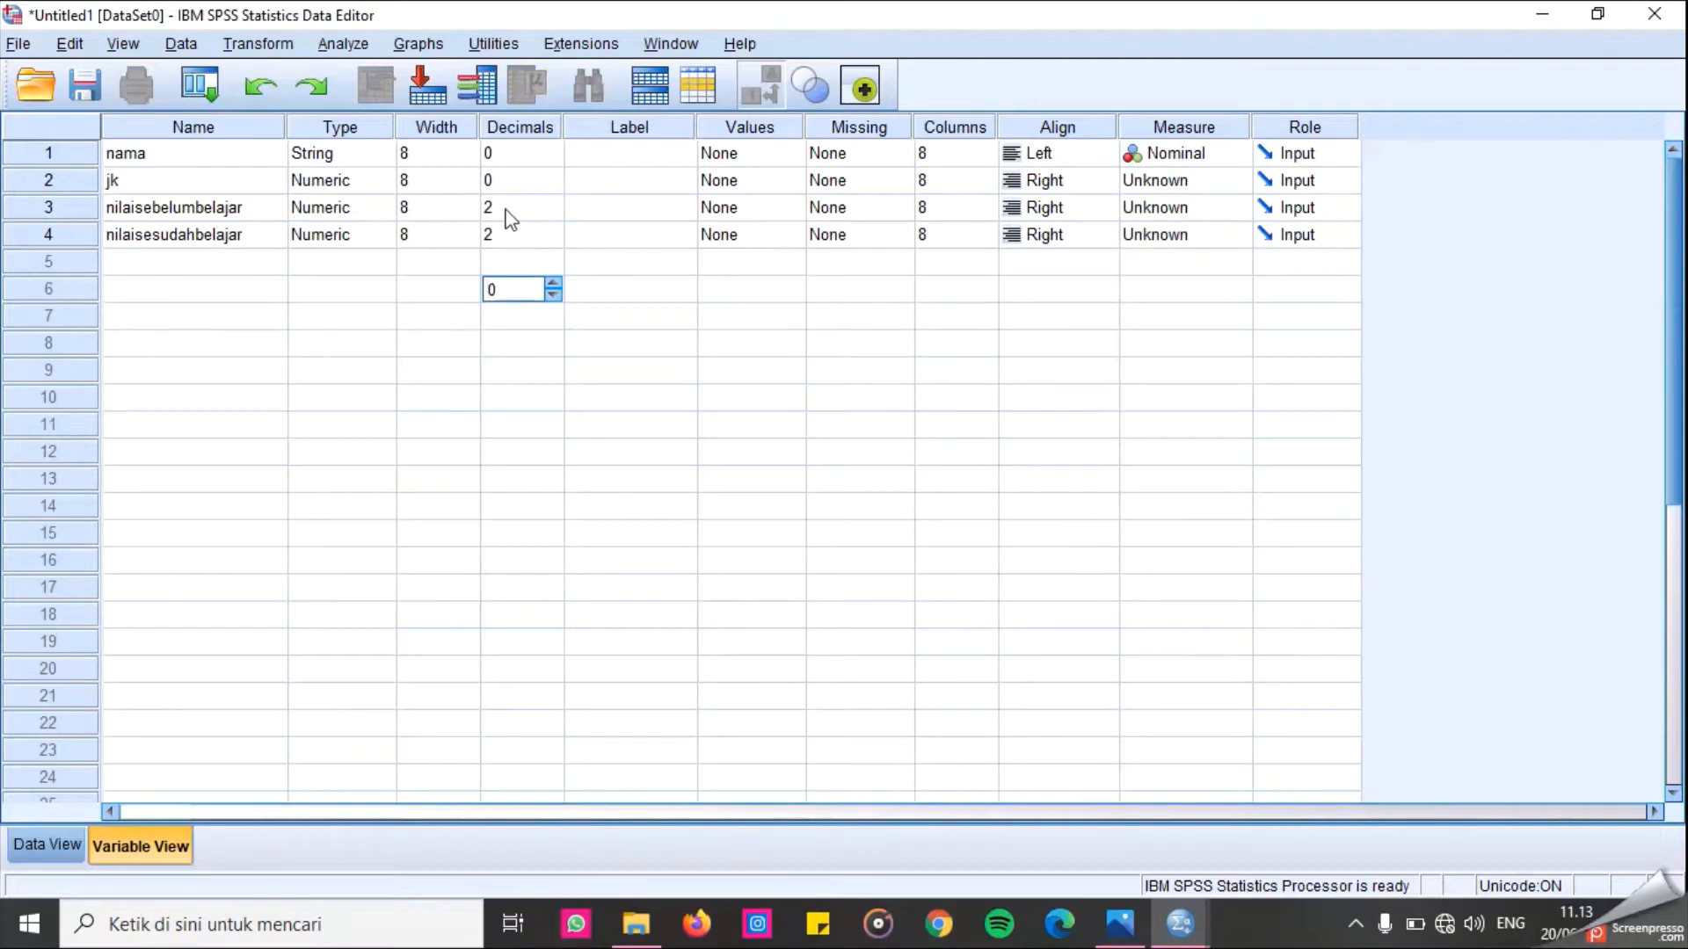
left_click(605, 151)
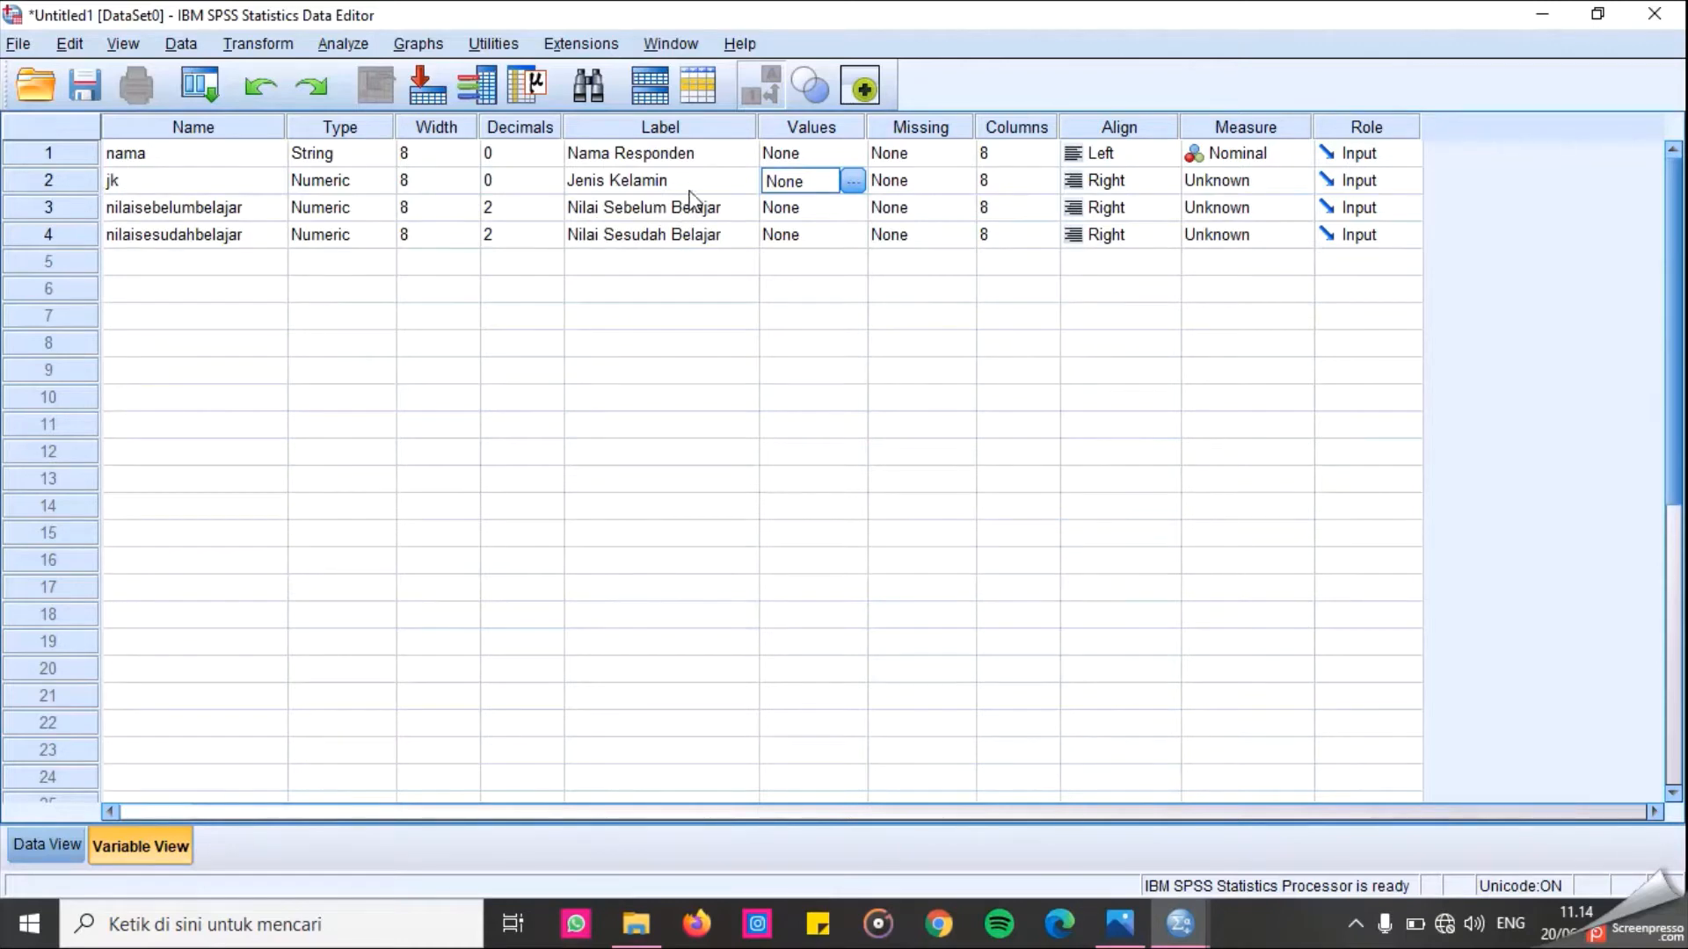
Define value labels for jk: 1 = "Laki - Laki" and 2 = "Perempuan".
left_click(852, 181)
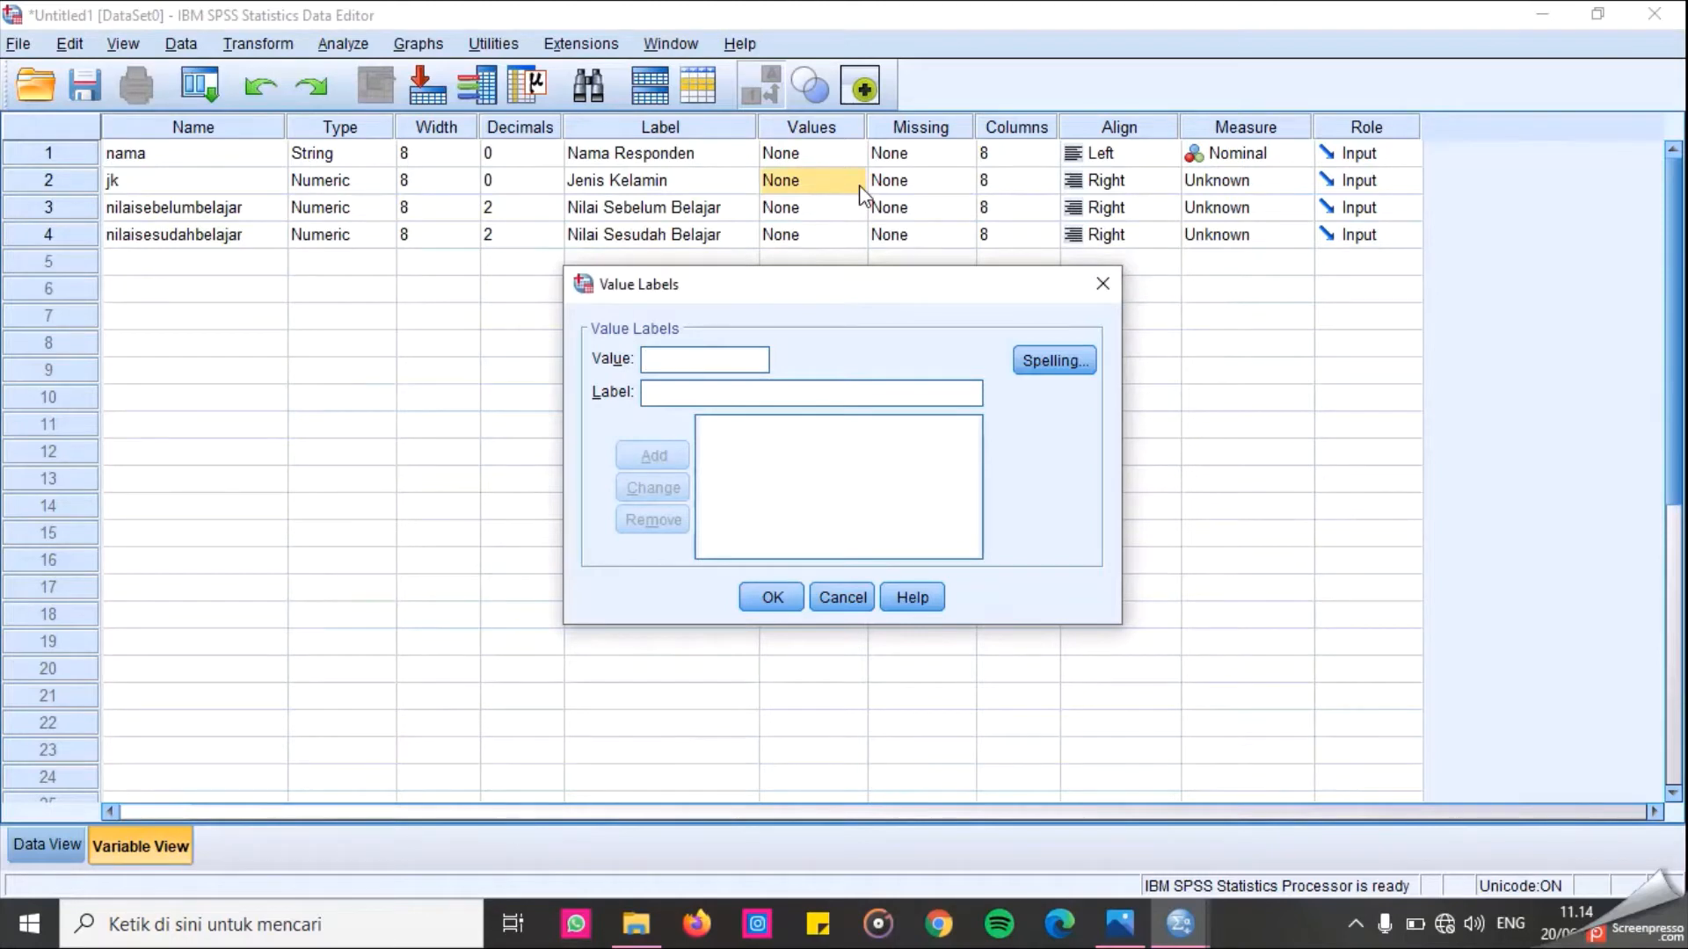
type("1")
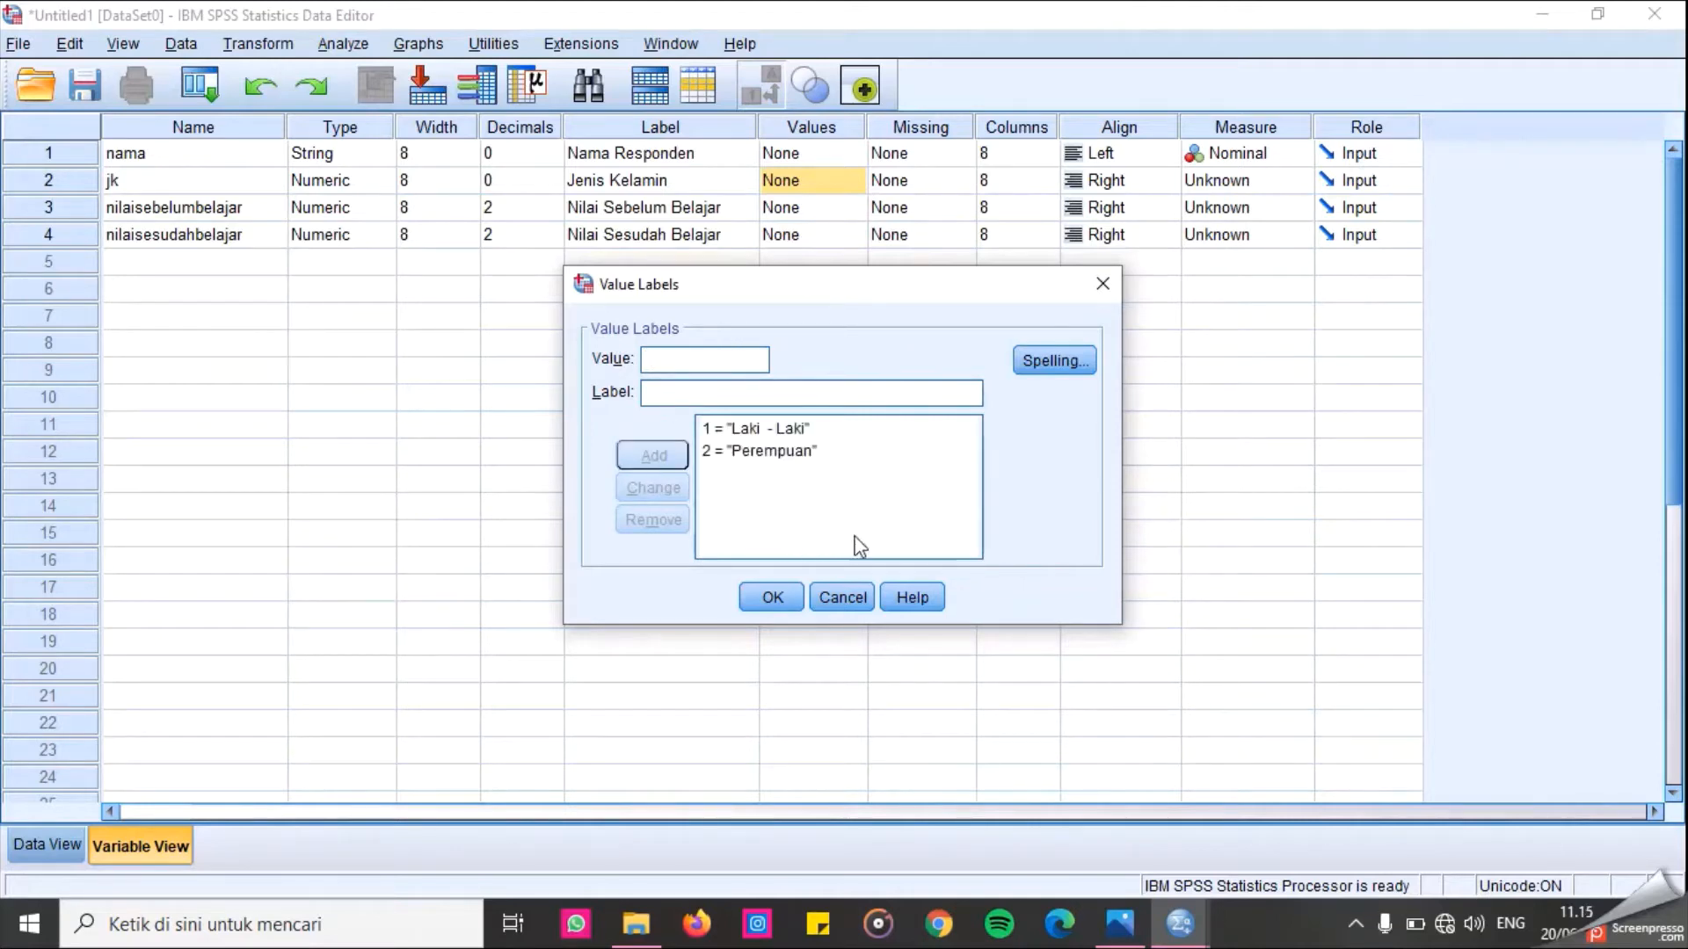
left_click(788, 601)
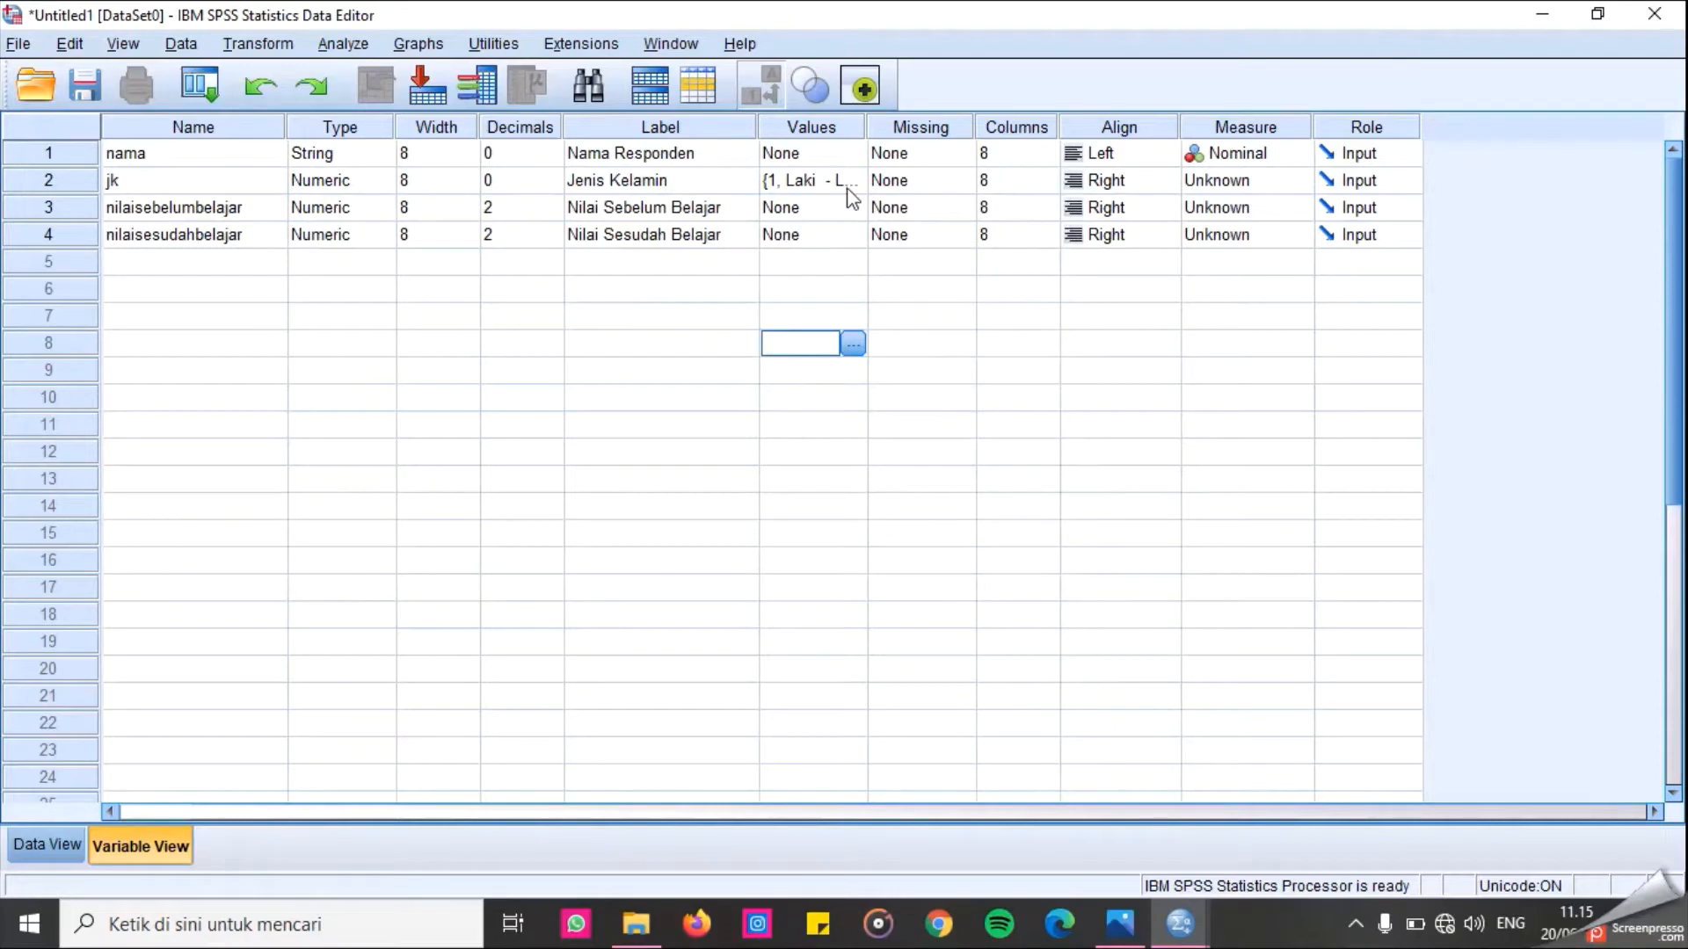
Set the measure of jk to Nominal and of both score variables to Scale.
left_click(1250, 182)
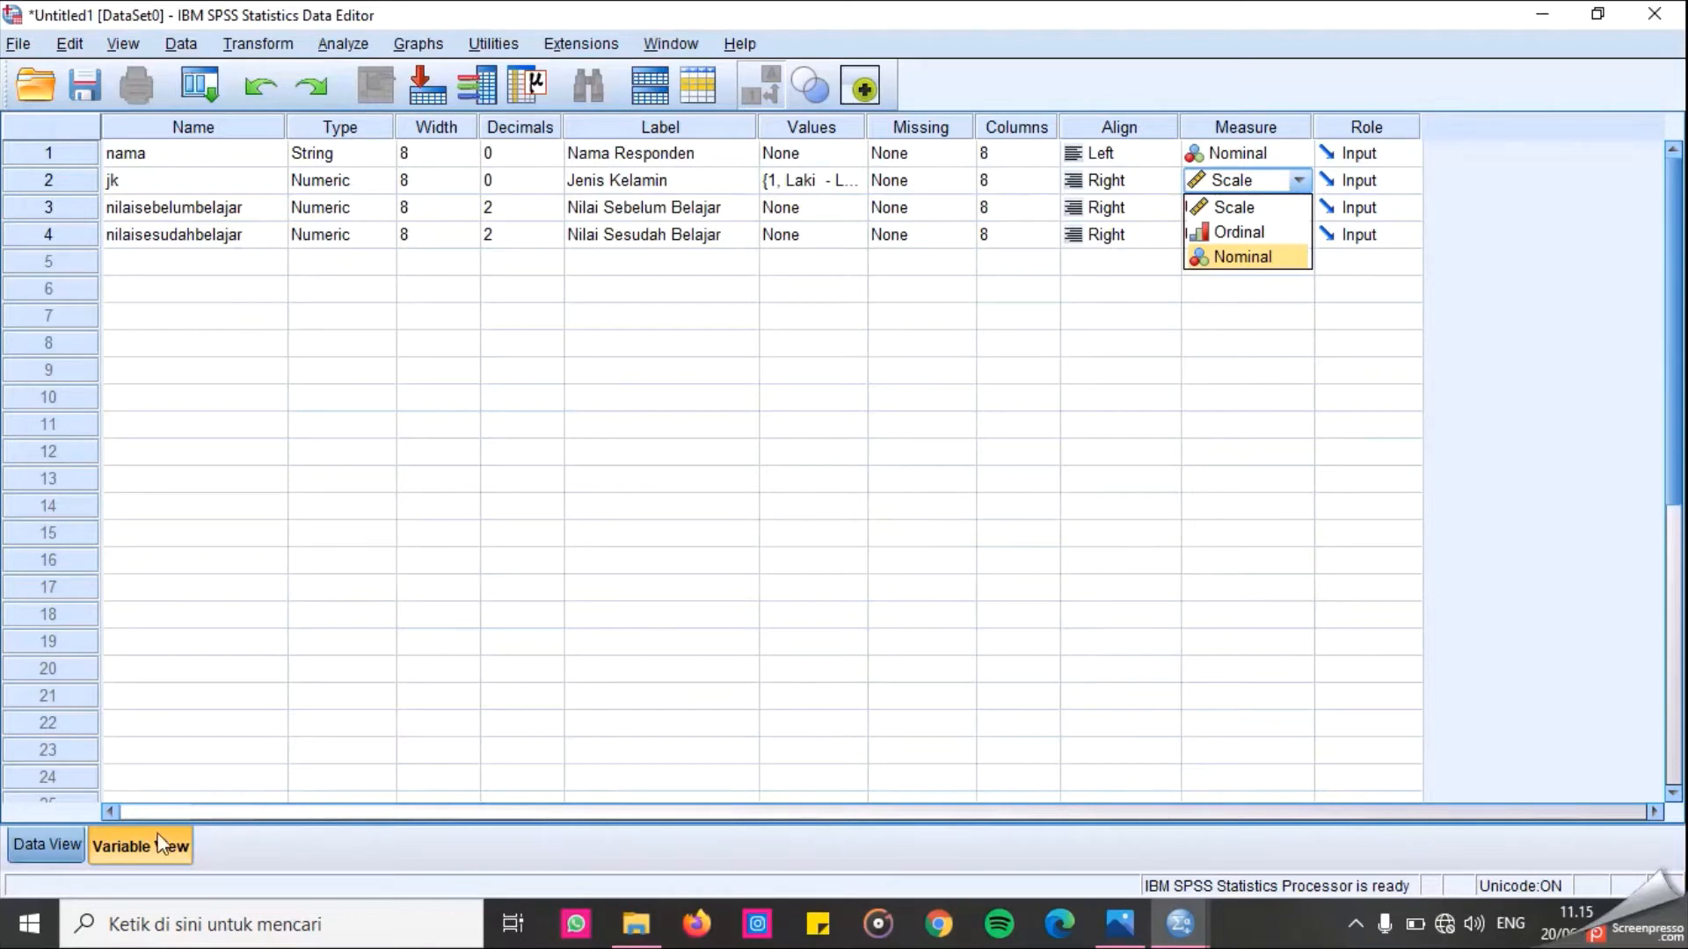
left_click(1208, 257)
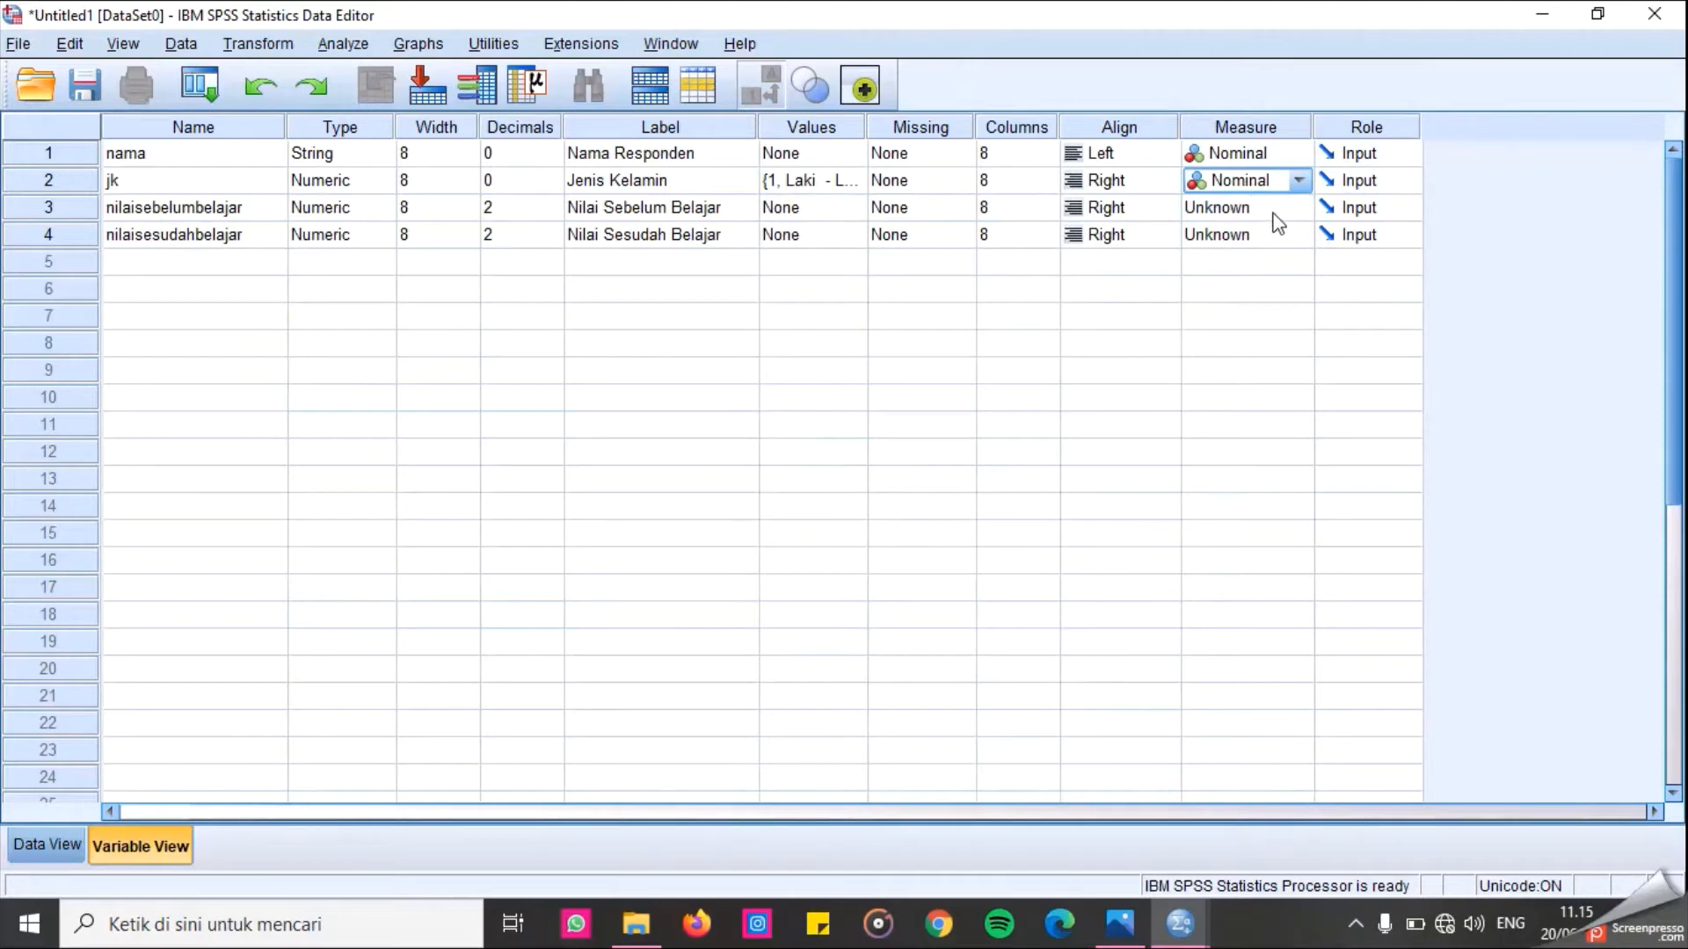
left_click(1310, 210)
left_click(1301, 231)
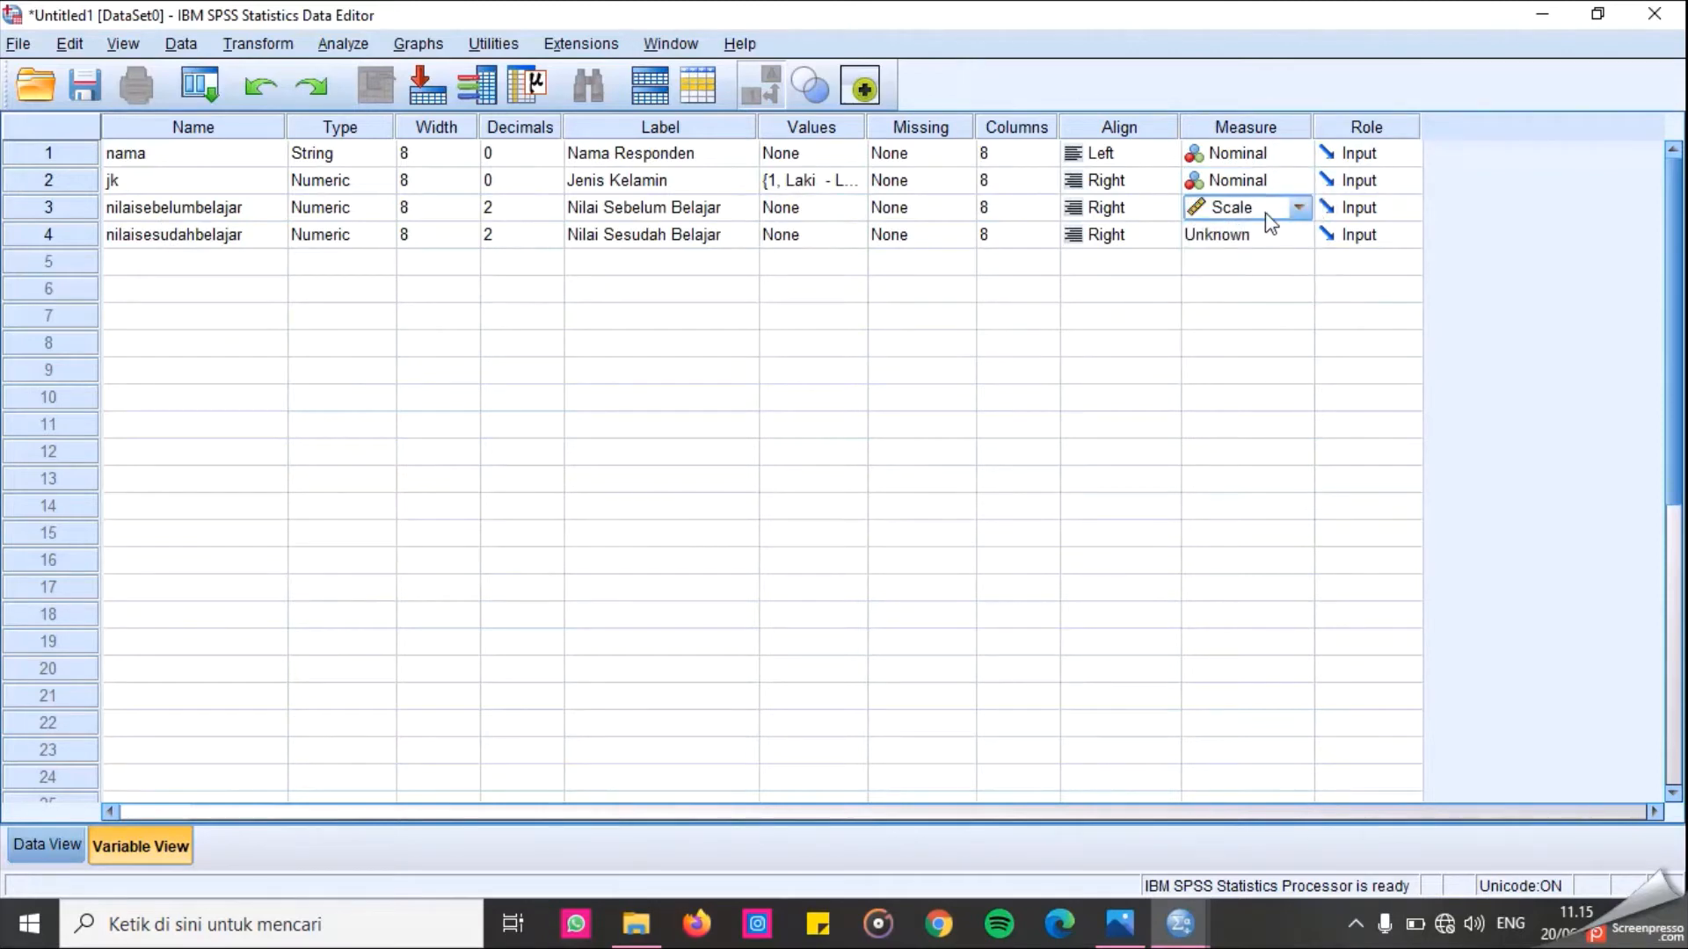
left_click(1298, 209)
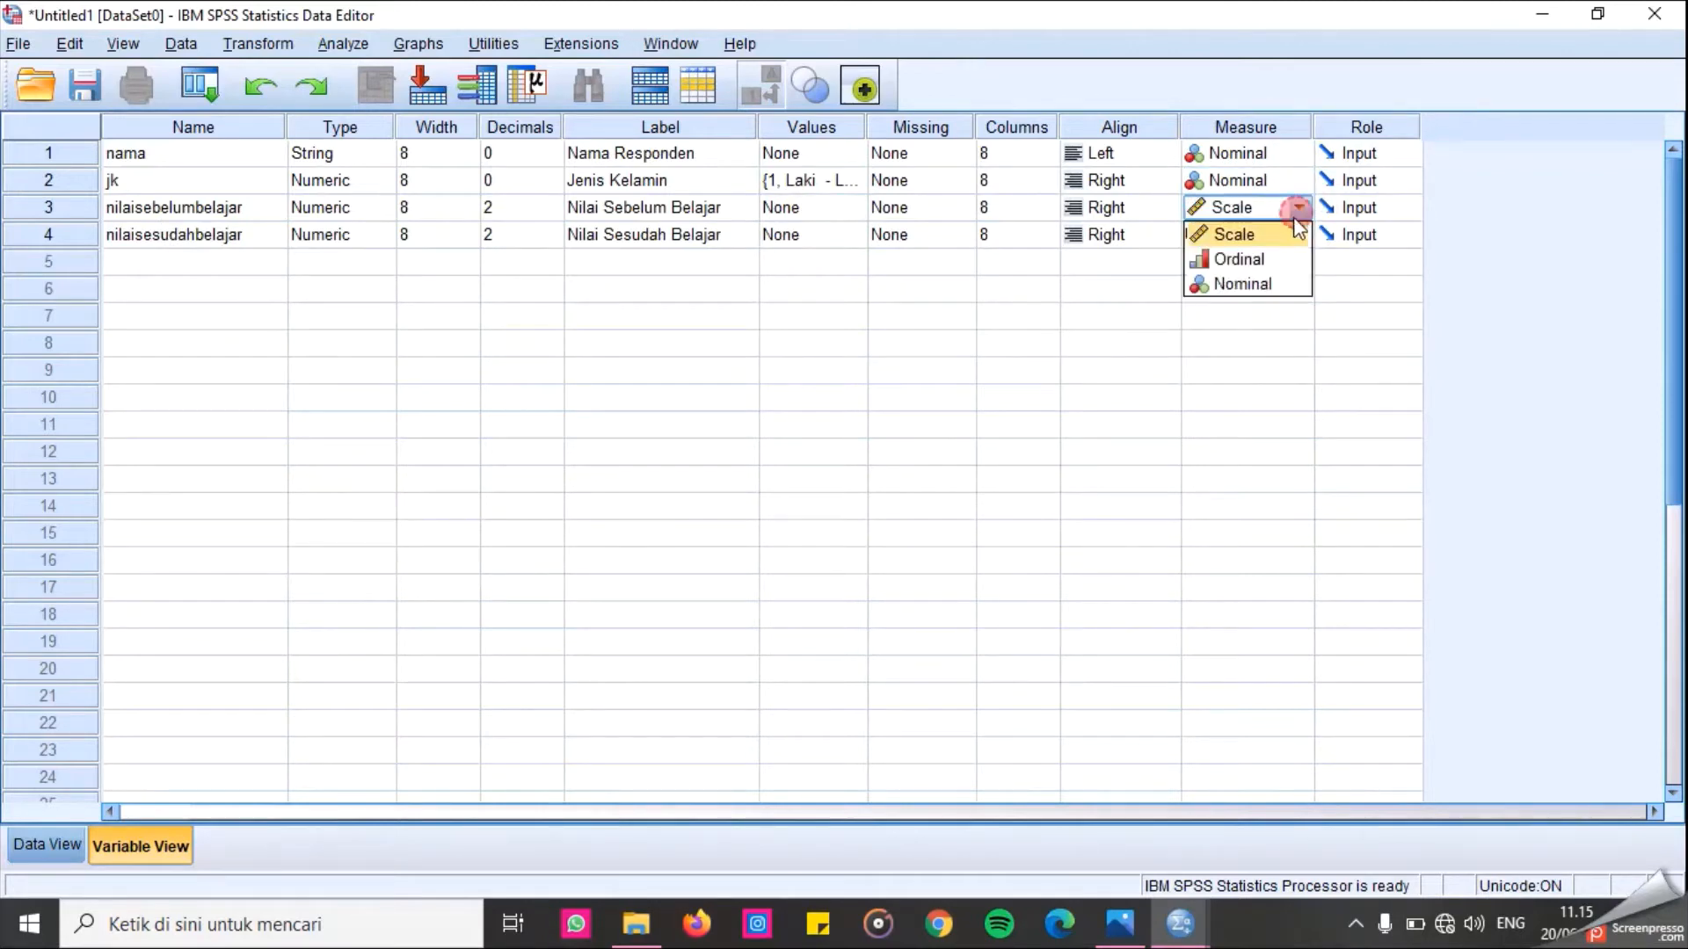
left_click(1277, 237)
left_click(1280, 235)
left_click(1297, 235)
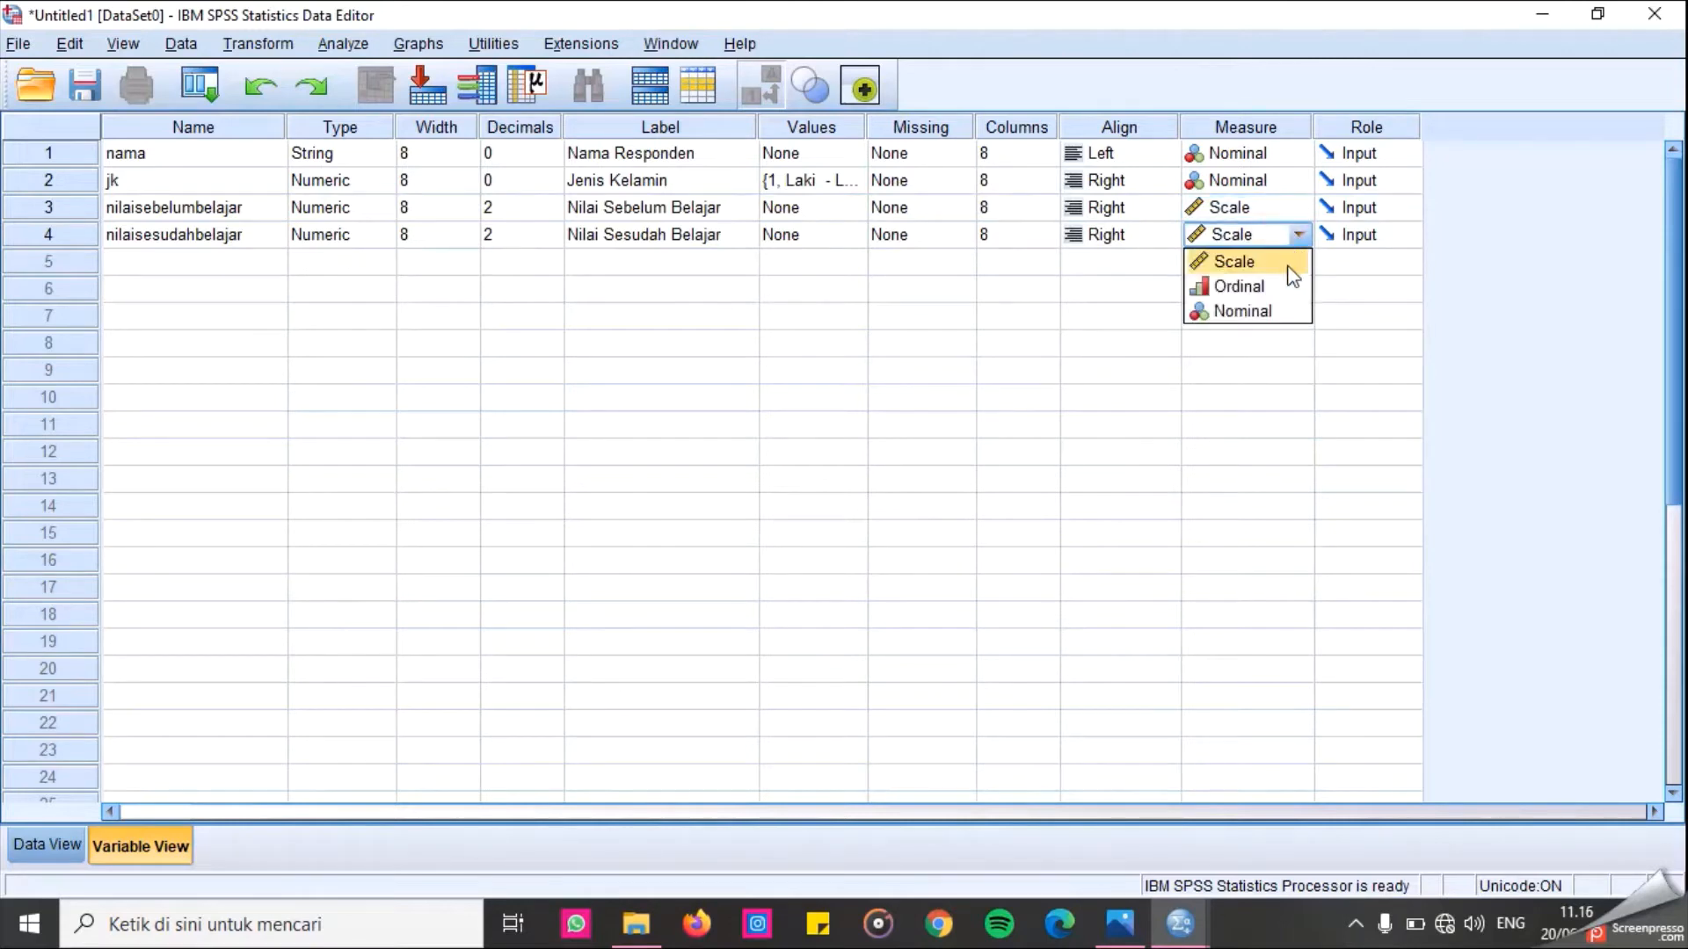
left_click(1289, 263)
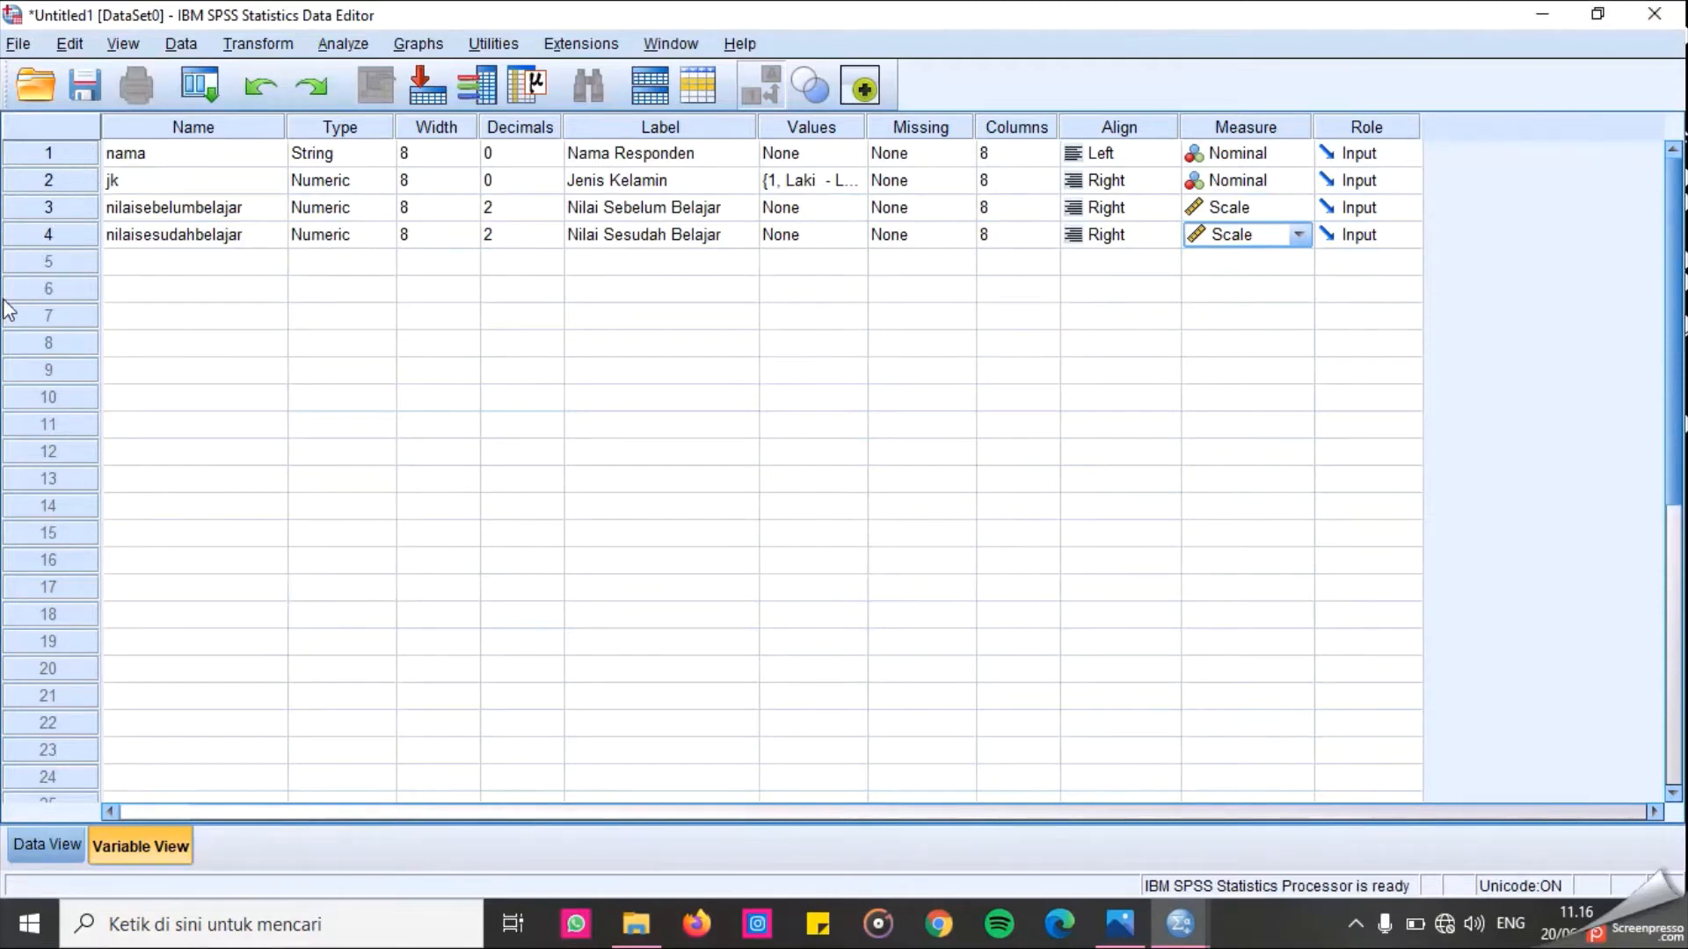
In the data grid, widen the nilaisebelumbelajar column and paste the list of respondent names into the nama column.
left_click(49, 845)
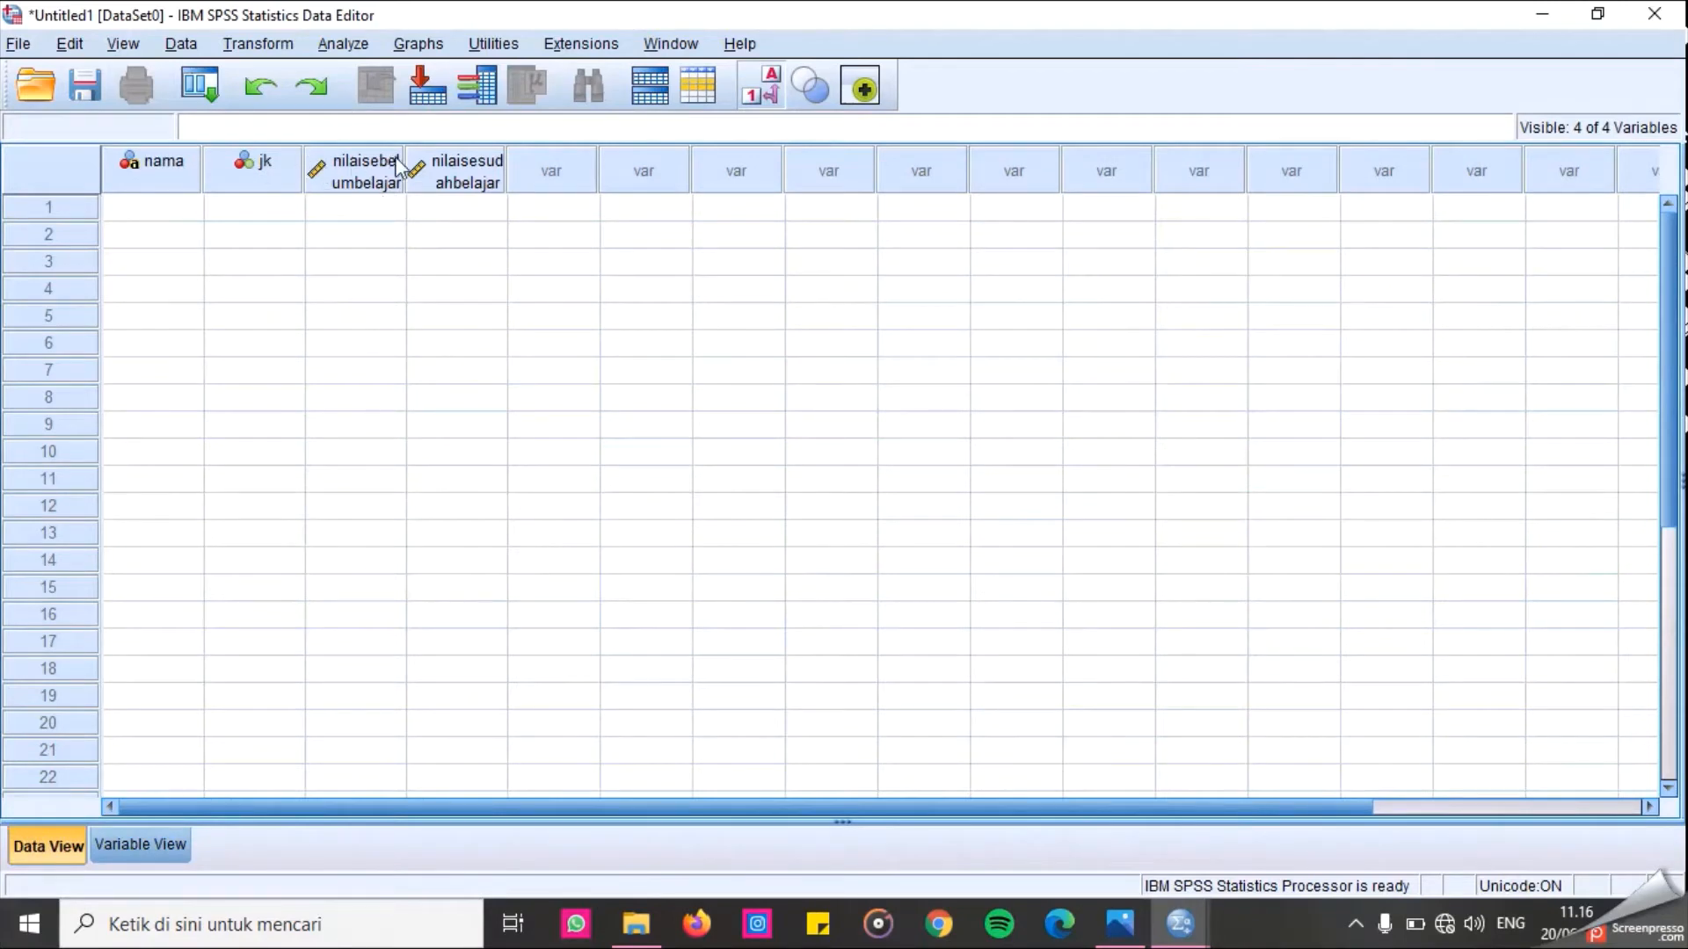
left_click_drag(403, 167, 550, 158)
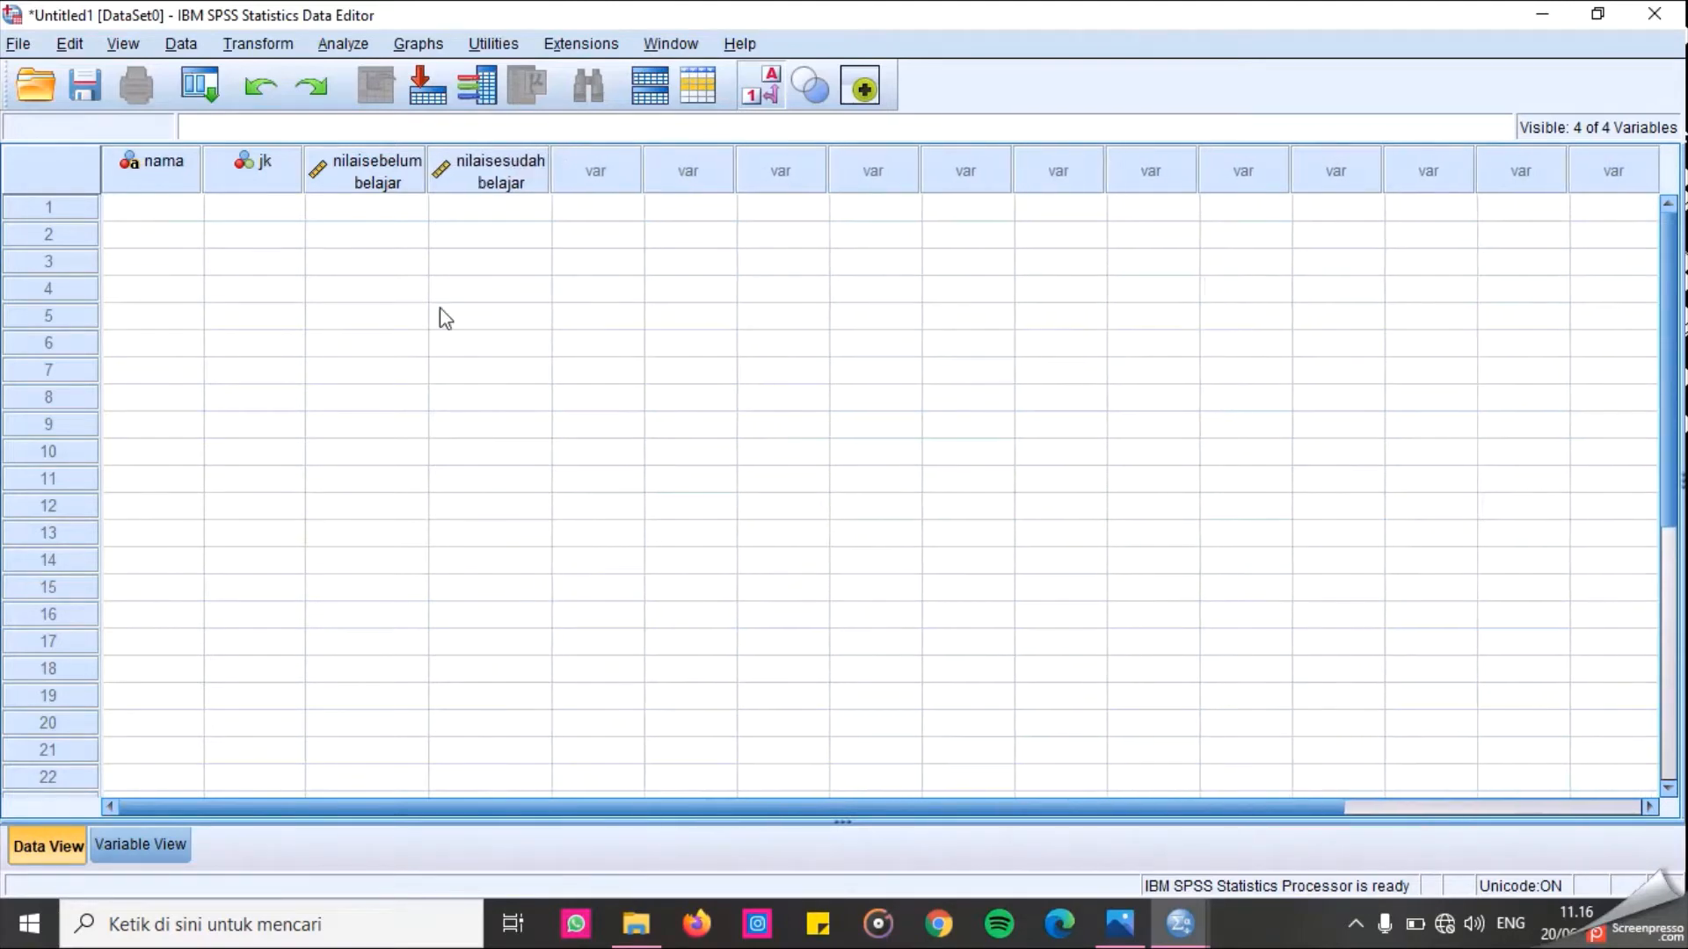
left_click(118, 205)
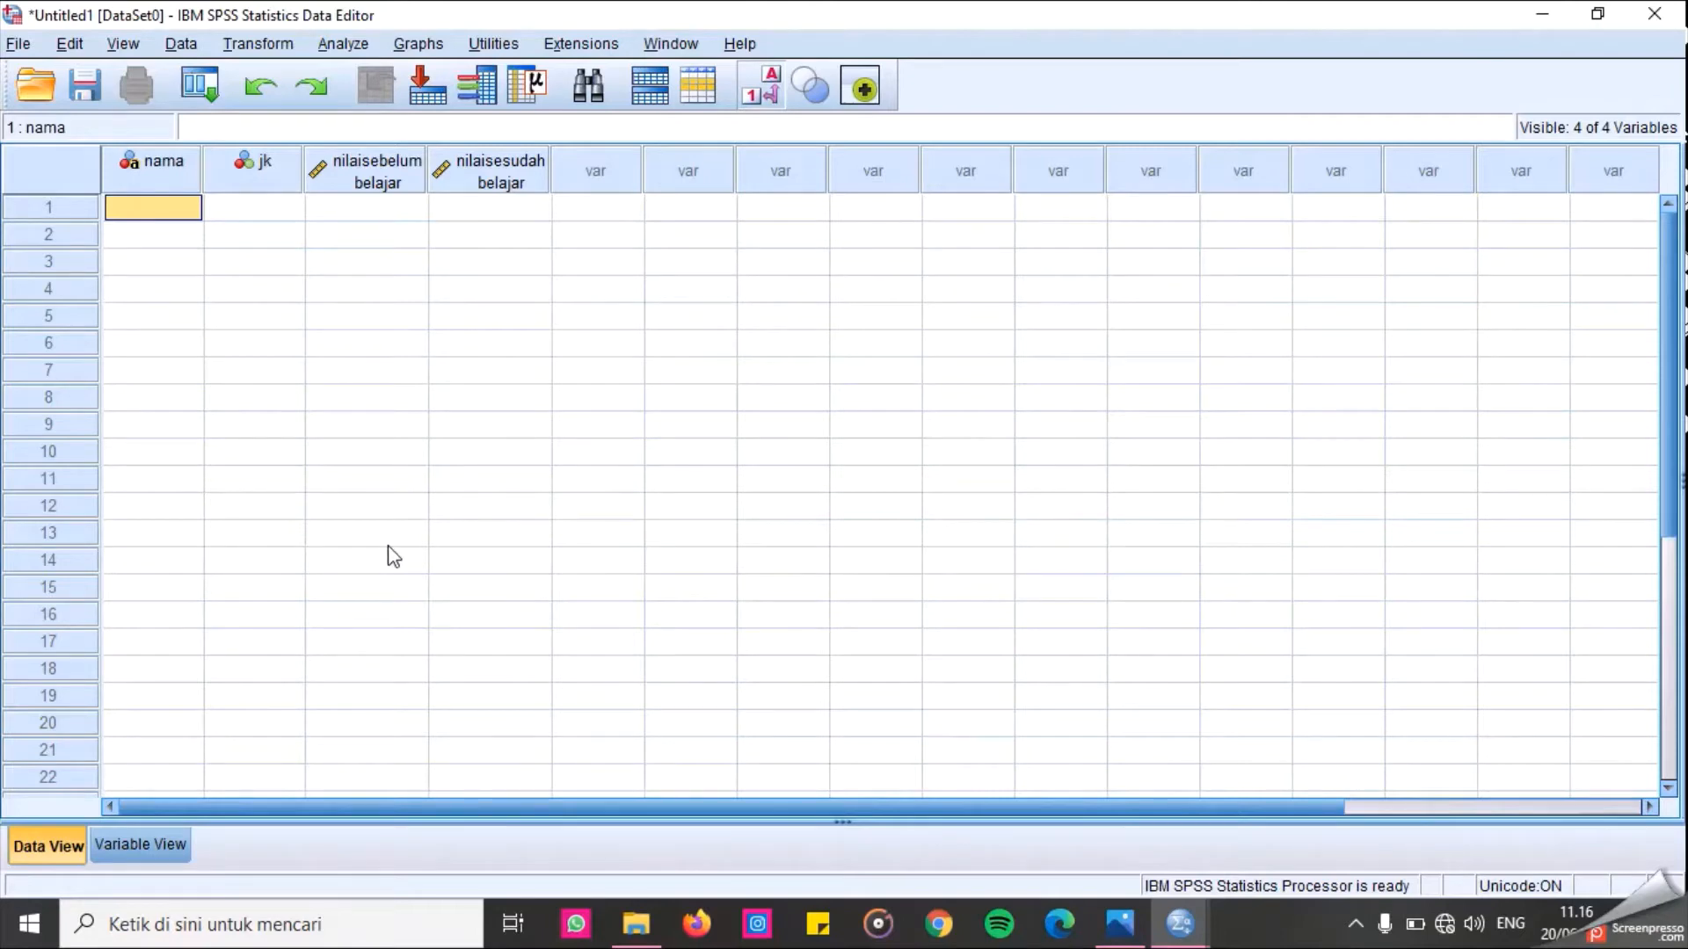
type("Agus Shinta Arista Budi Afrina Indah Adi Sulthon Imas Agung Ibrahim Inayah Suroyah Salman")
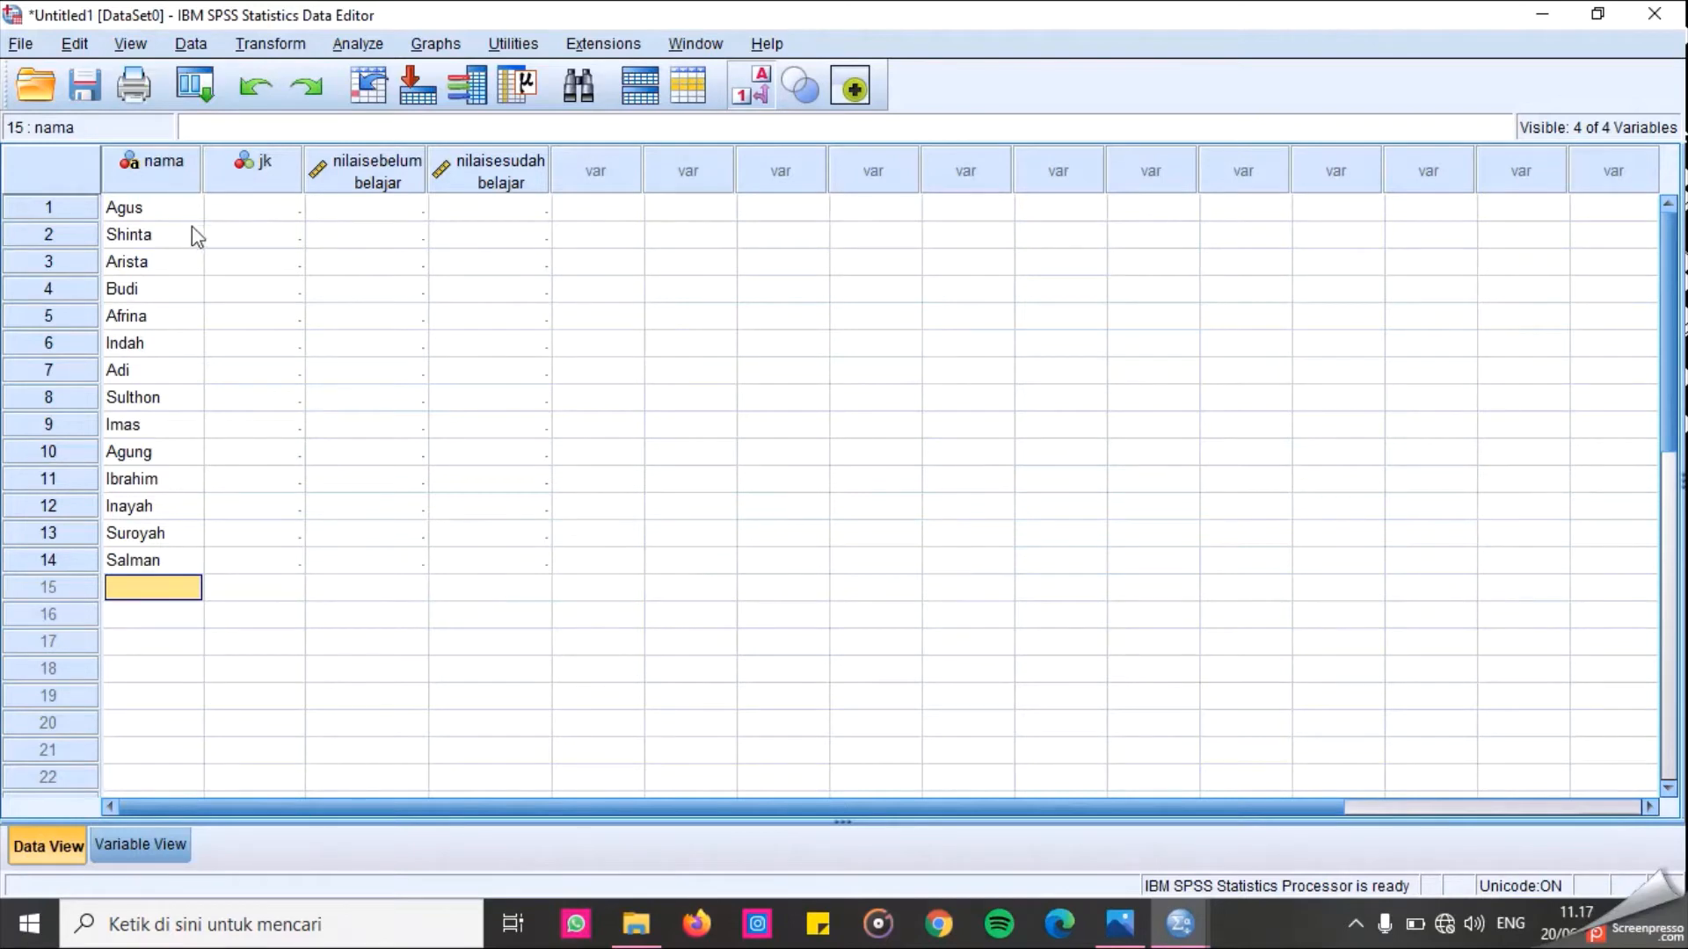
Open and review the value labels defined for the jk variable.
left_click(159, 844)
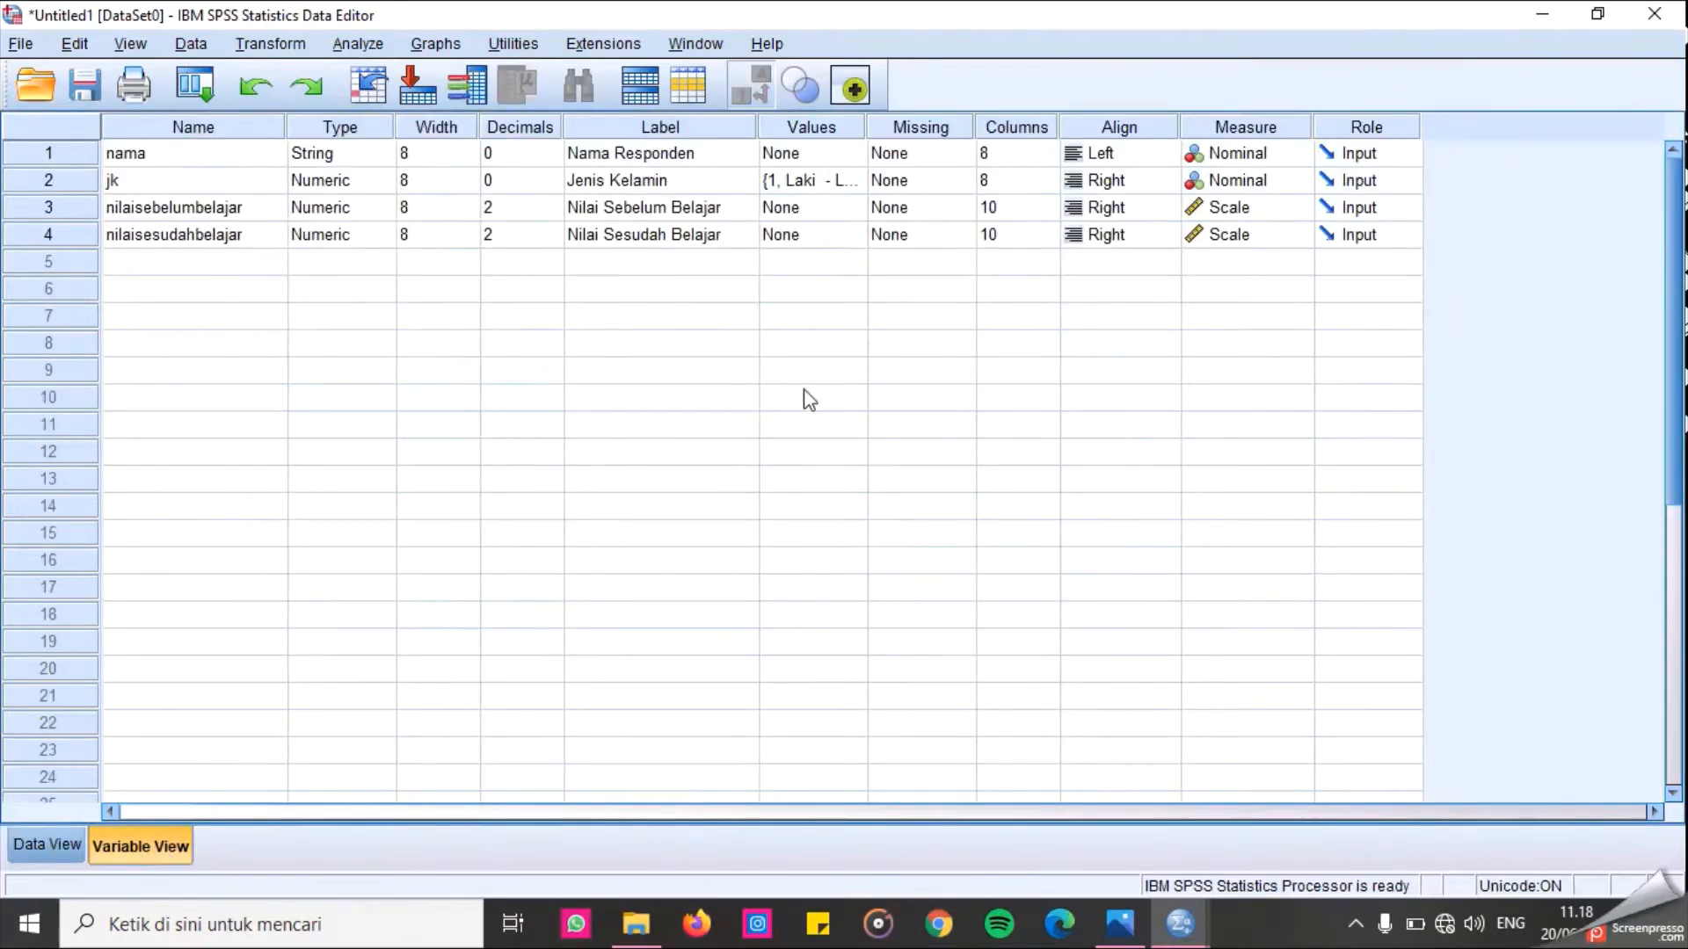
left_click(803, 181)
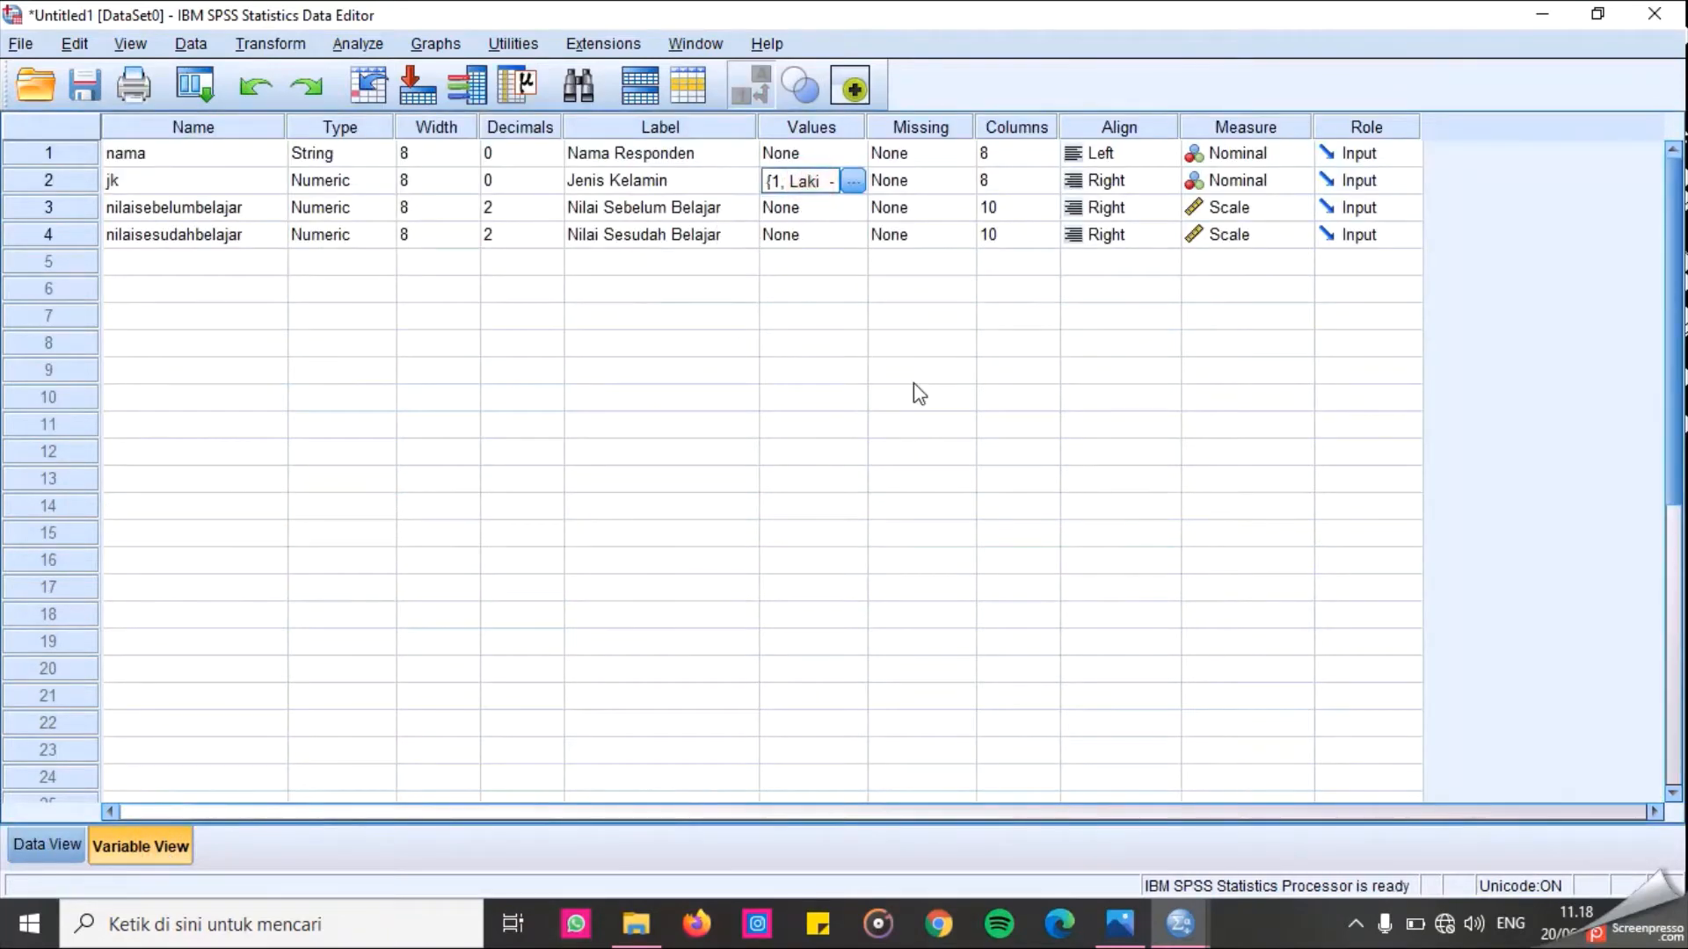
left_click(853, 180)
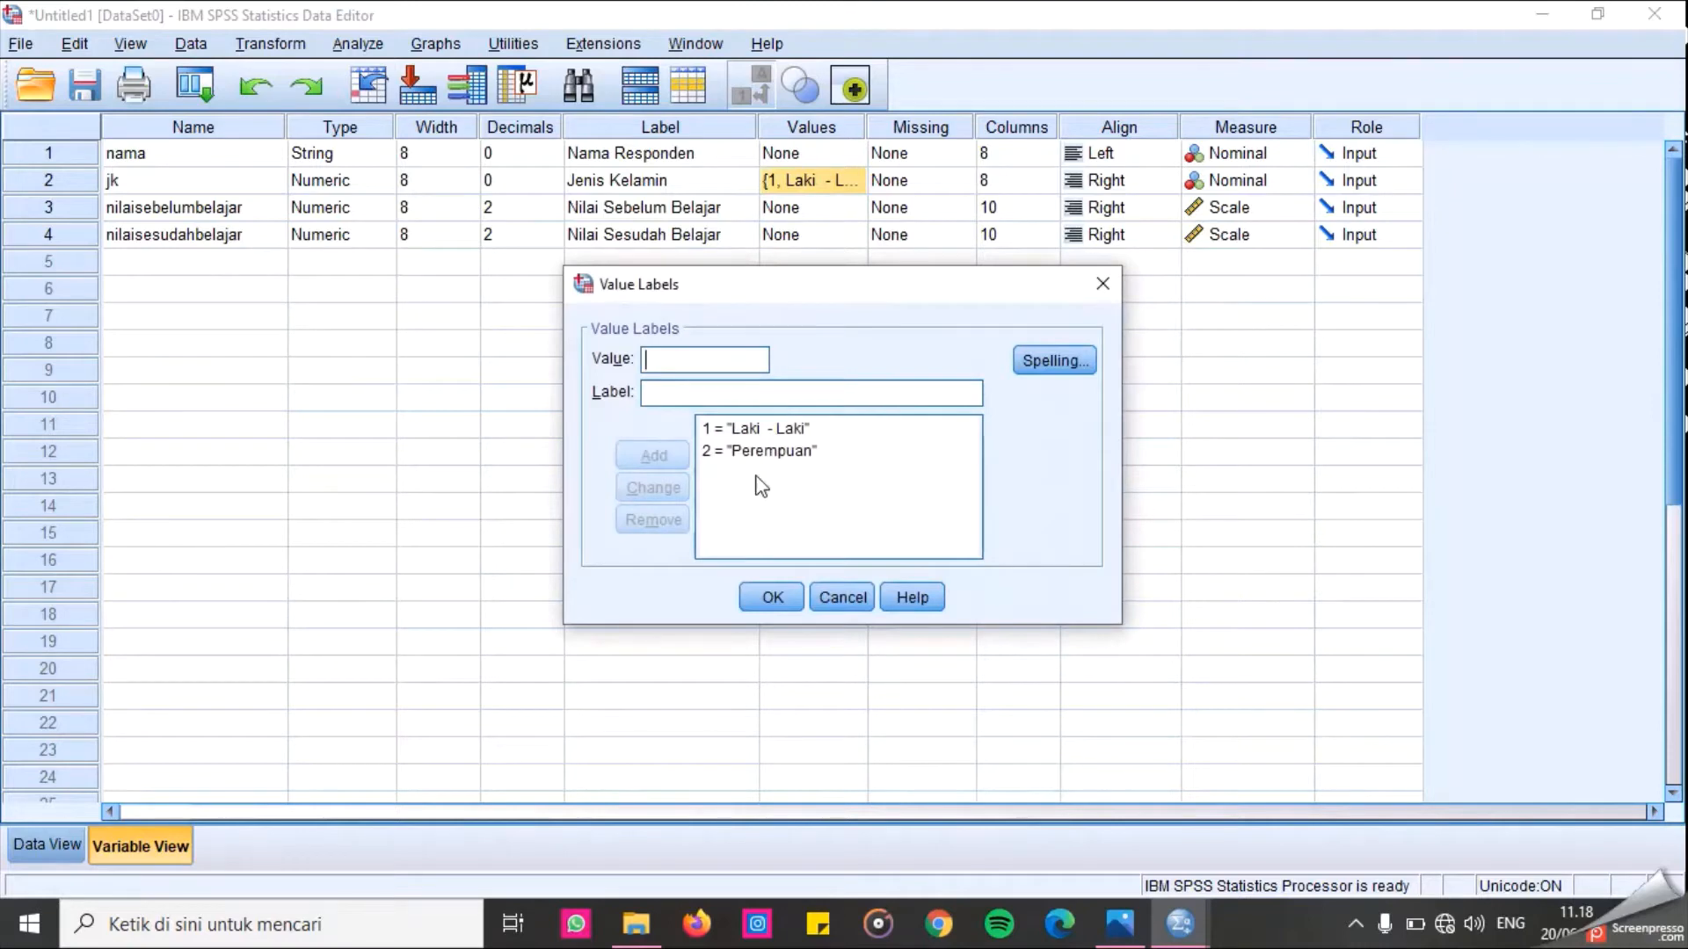
left_click(782, 596)
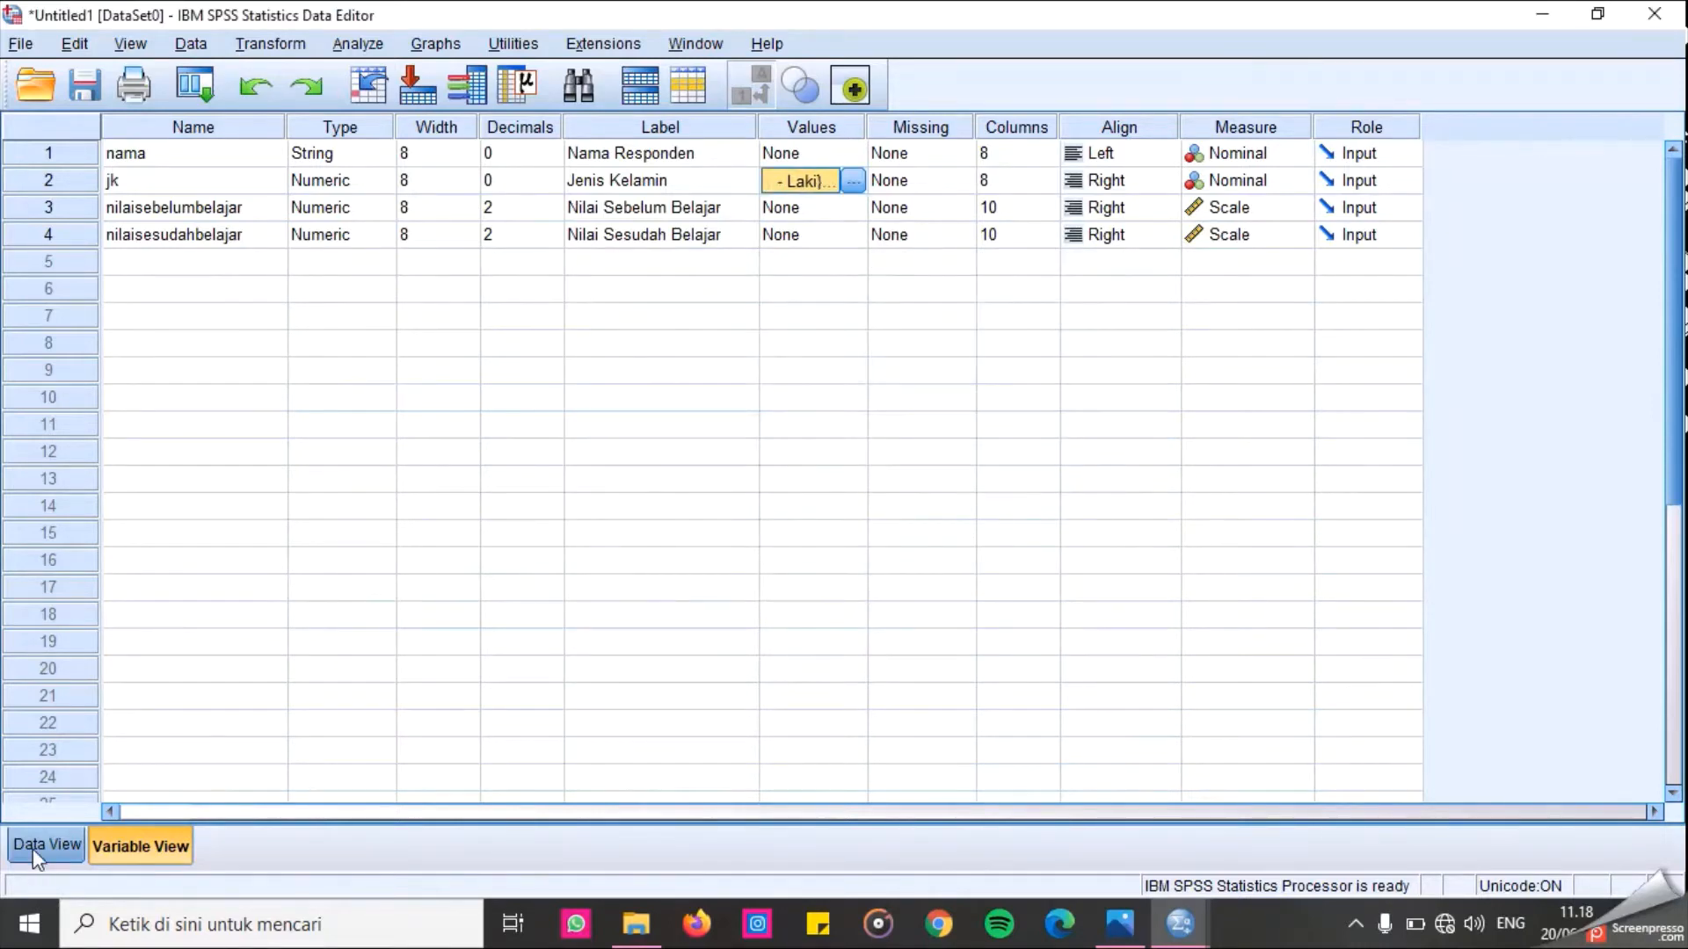
Enter gender codes 1 or 2 for all 14 respondents in the jk column.
left_click(33, 848)
left_click(230, 211)
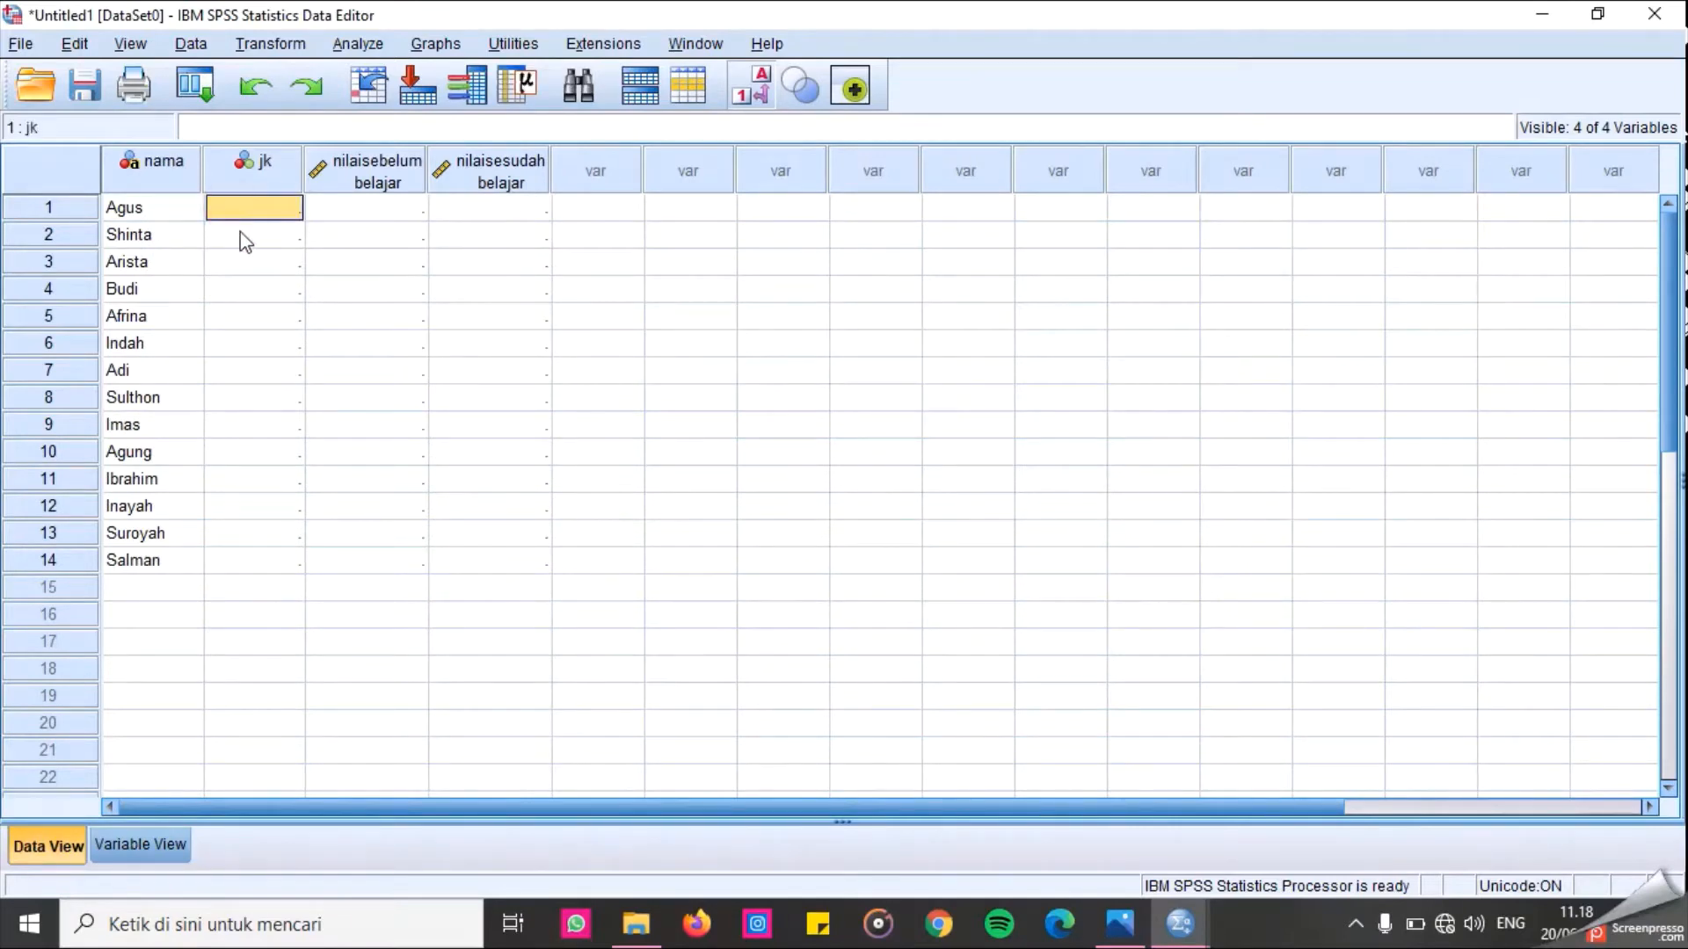
type("1")
left_click(245, 242)
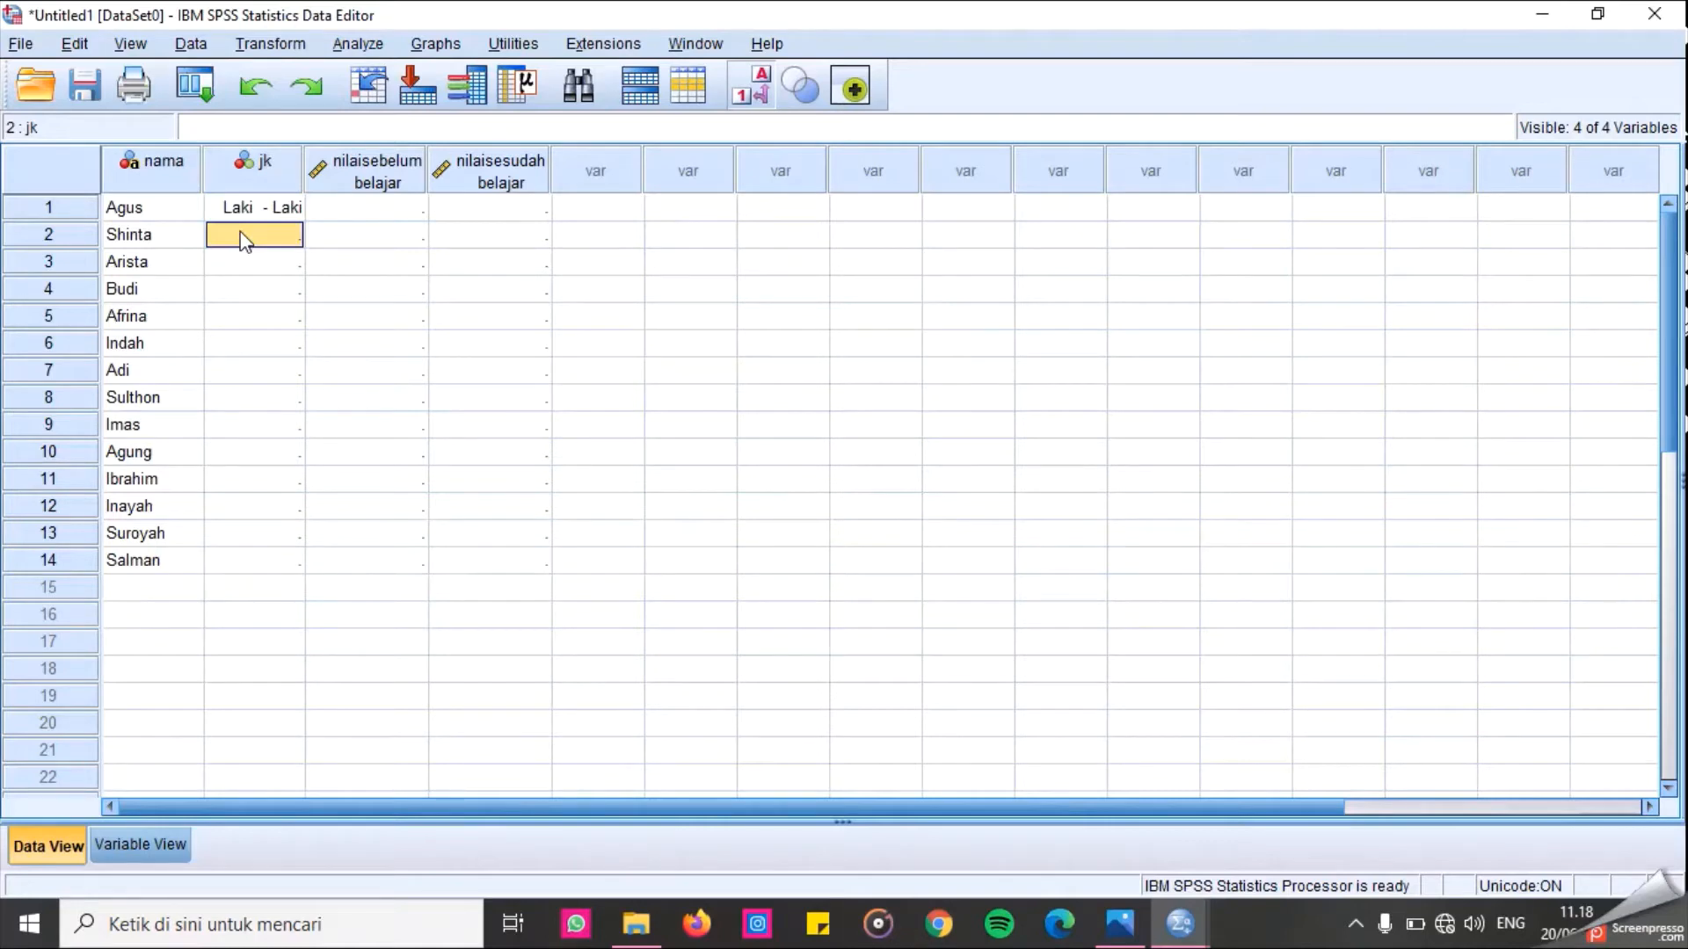
type("2")
key("Return")
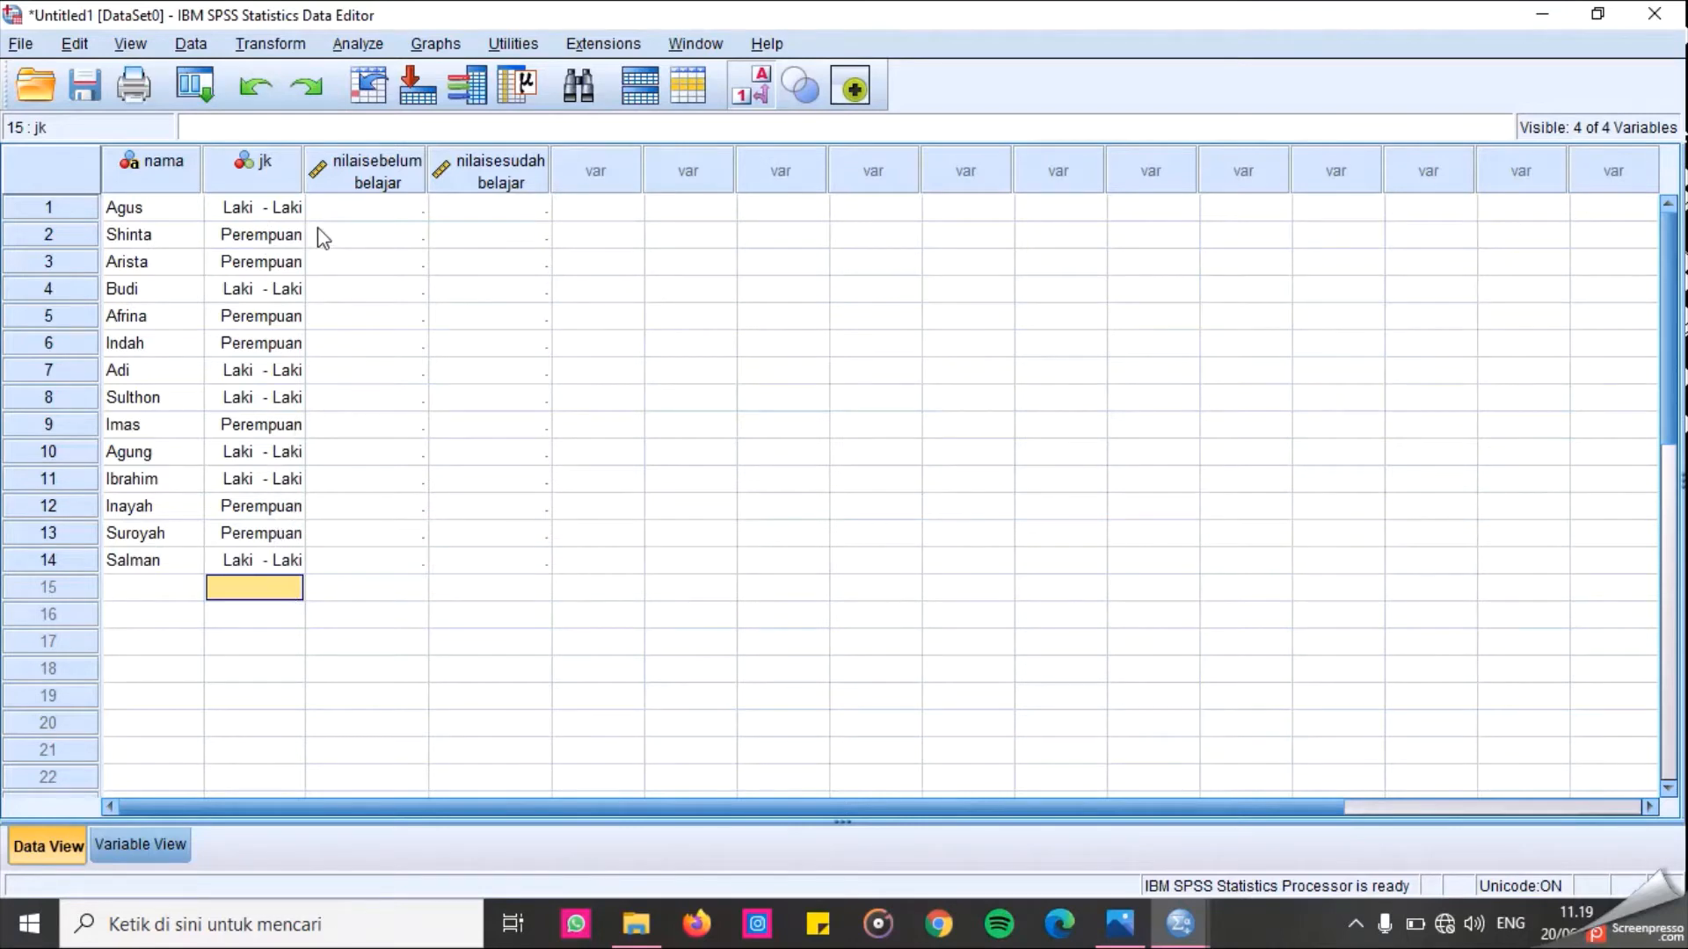
Try entering 85 as the first respondent's score before learning.
left_click(397, 208)
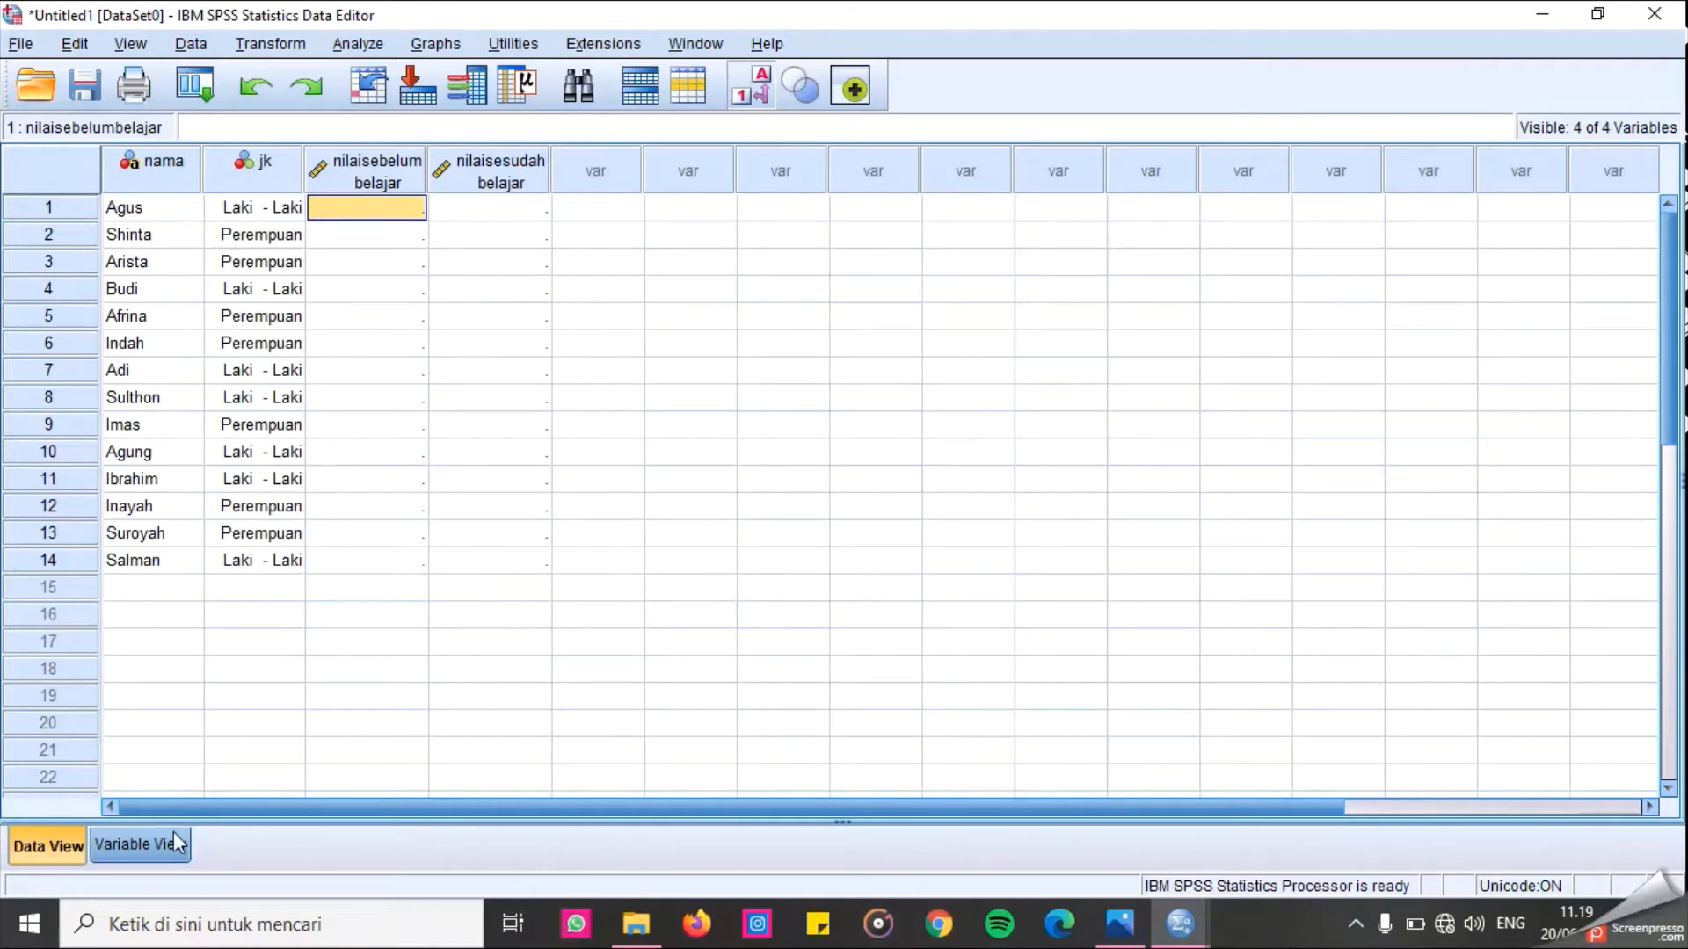
left_click(141, 845)
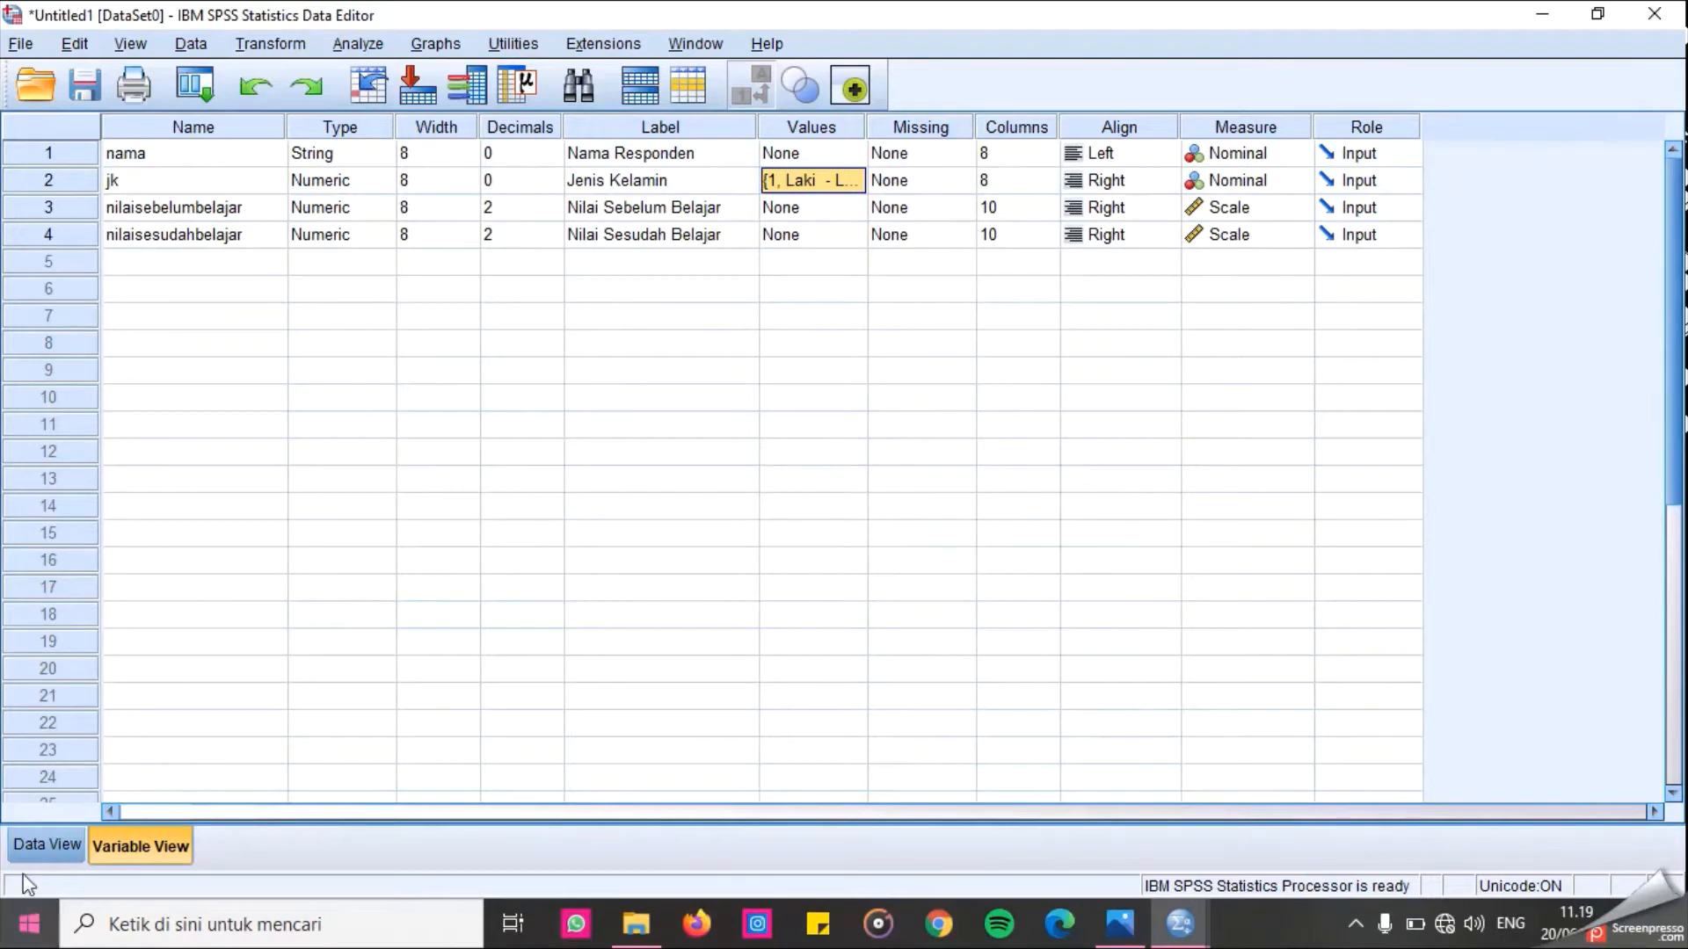
left_click(46, 845)
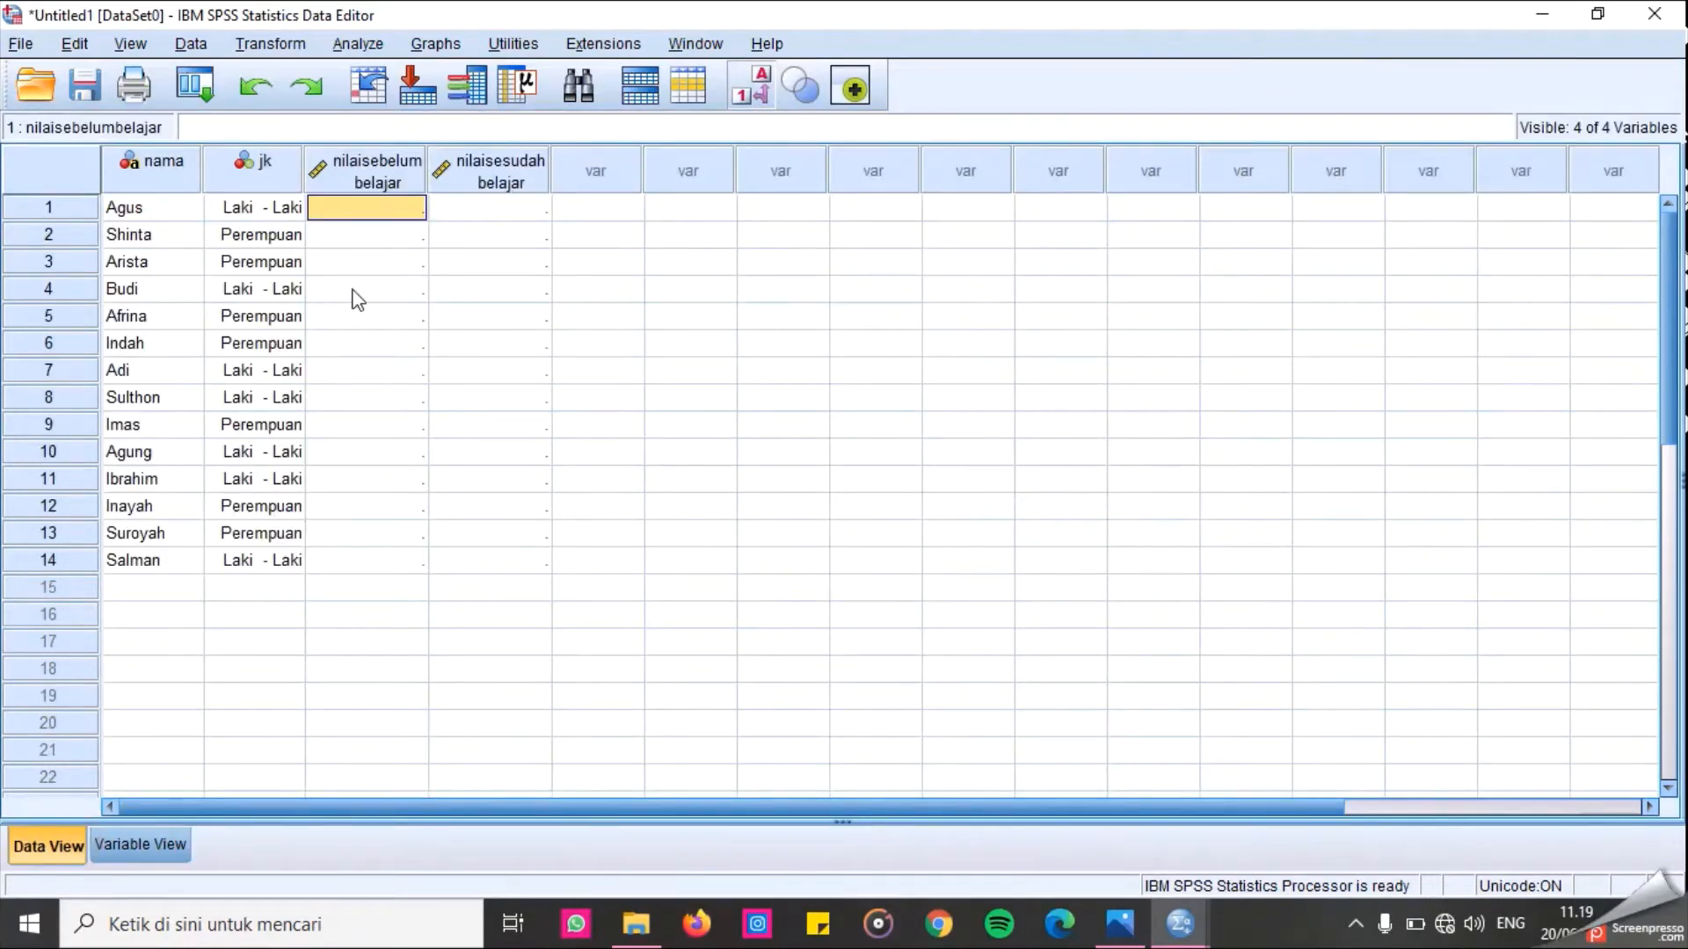
type("85")
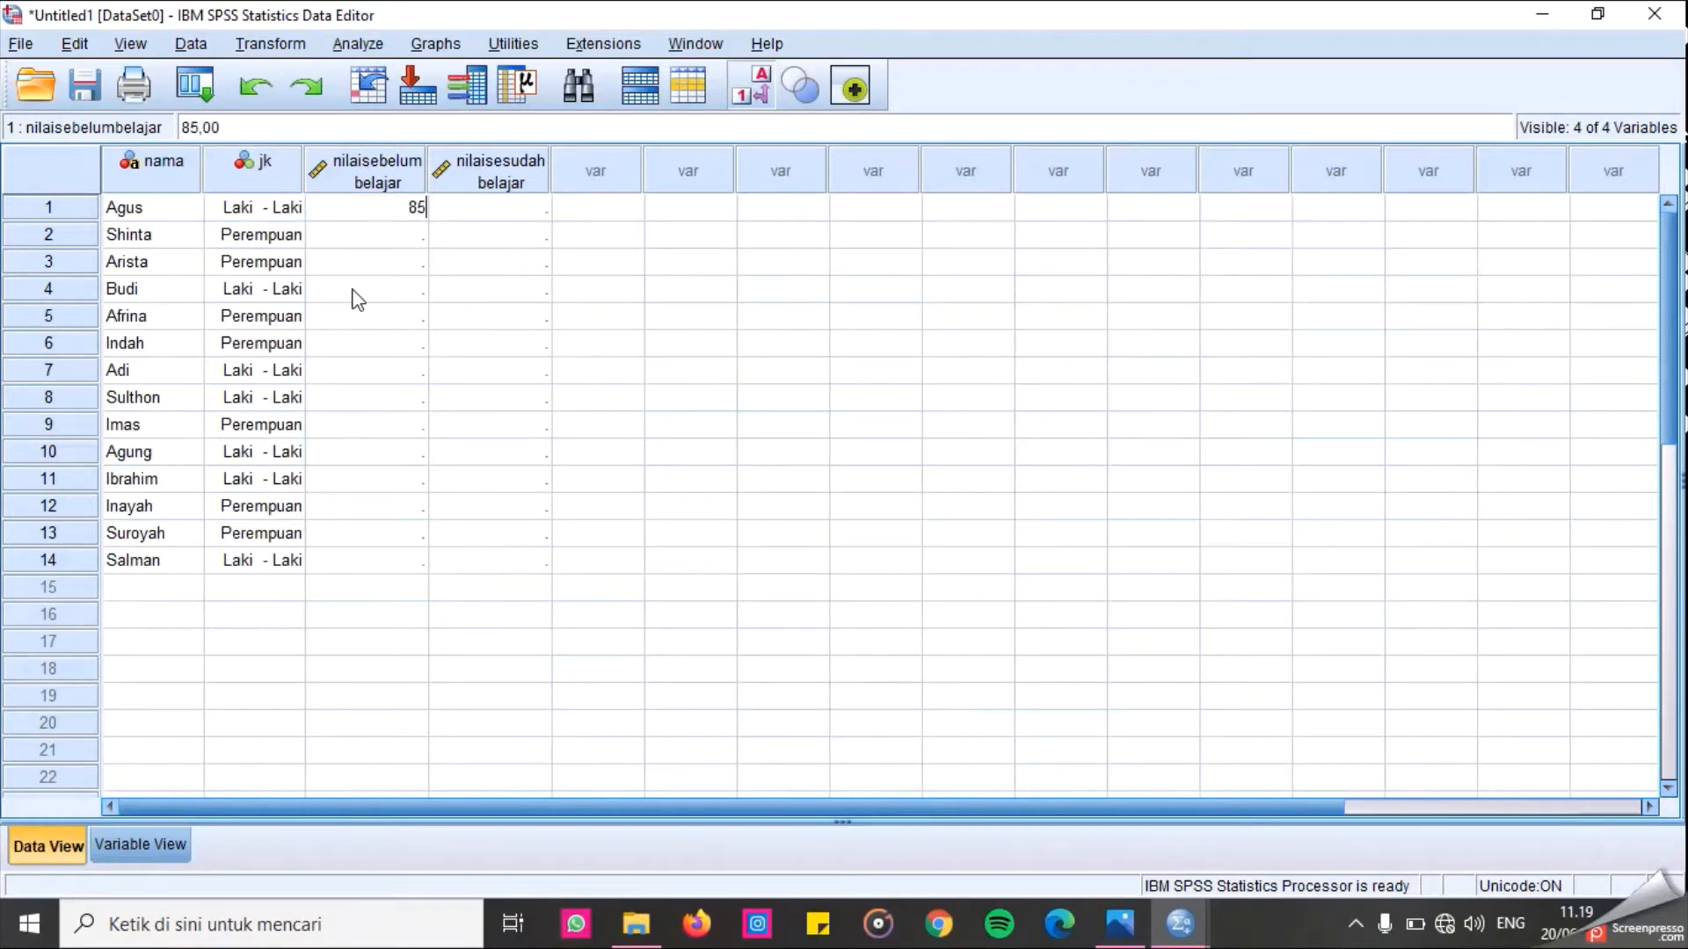
key("Return")
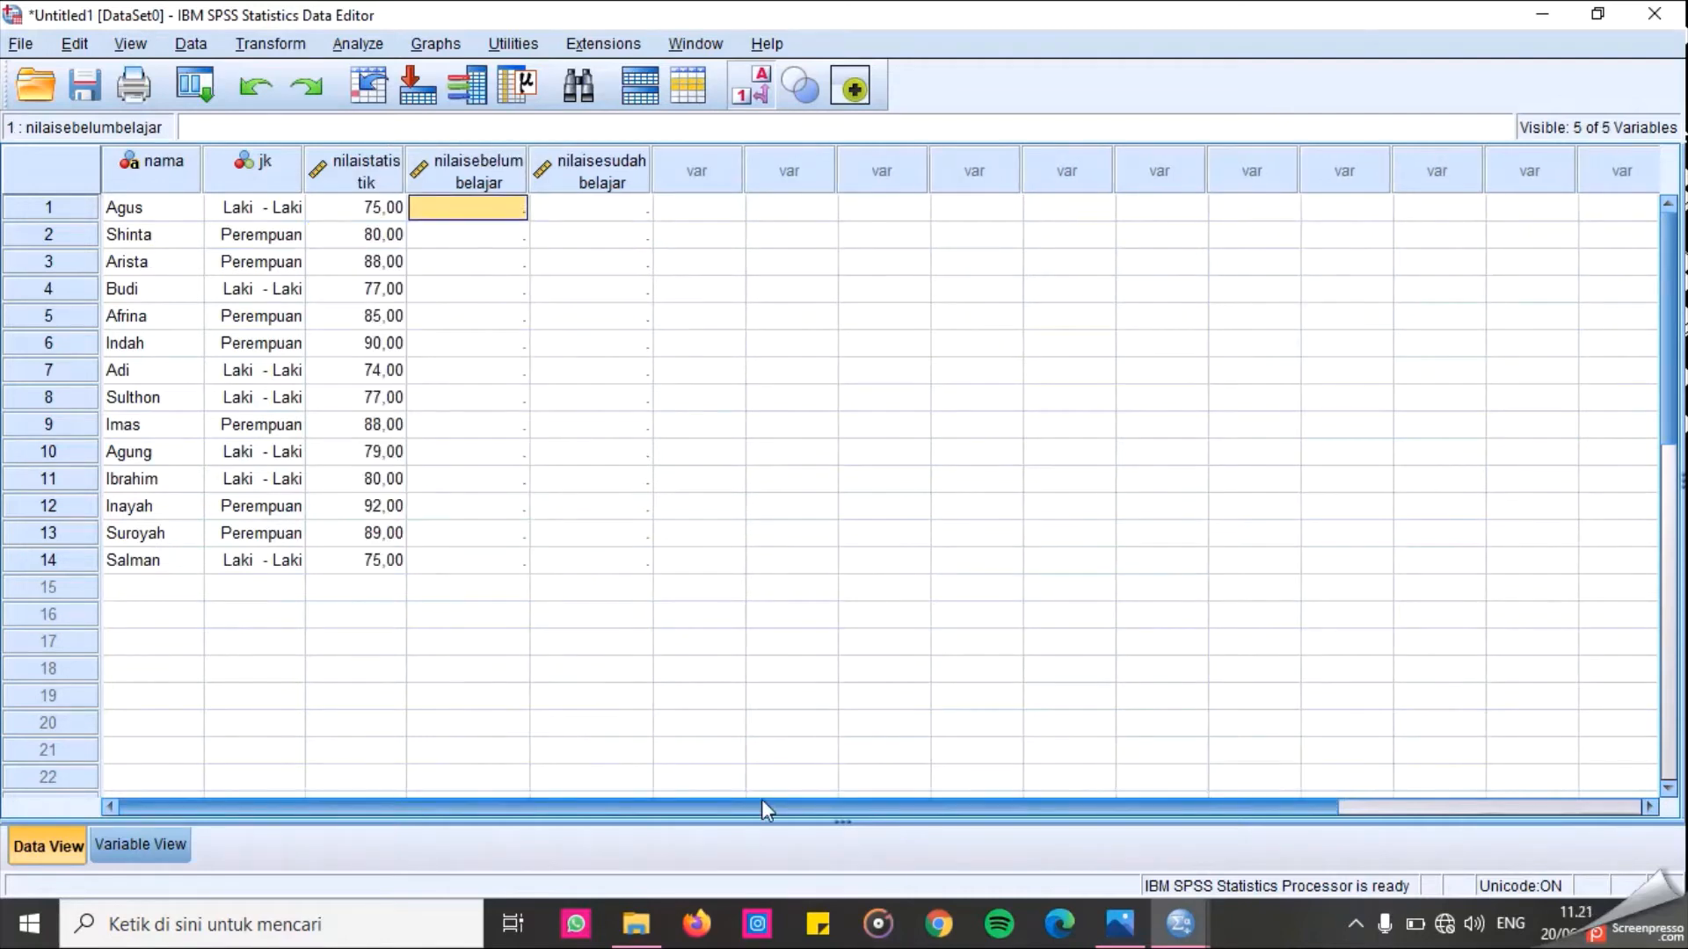
Widen the nilaistatistik column in the data grid after checking its definition.
left_click(134, 844)
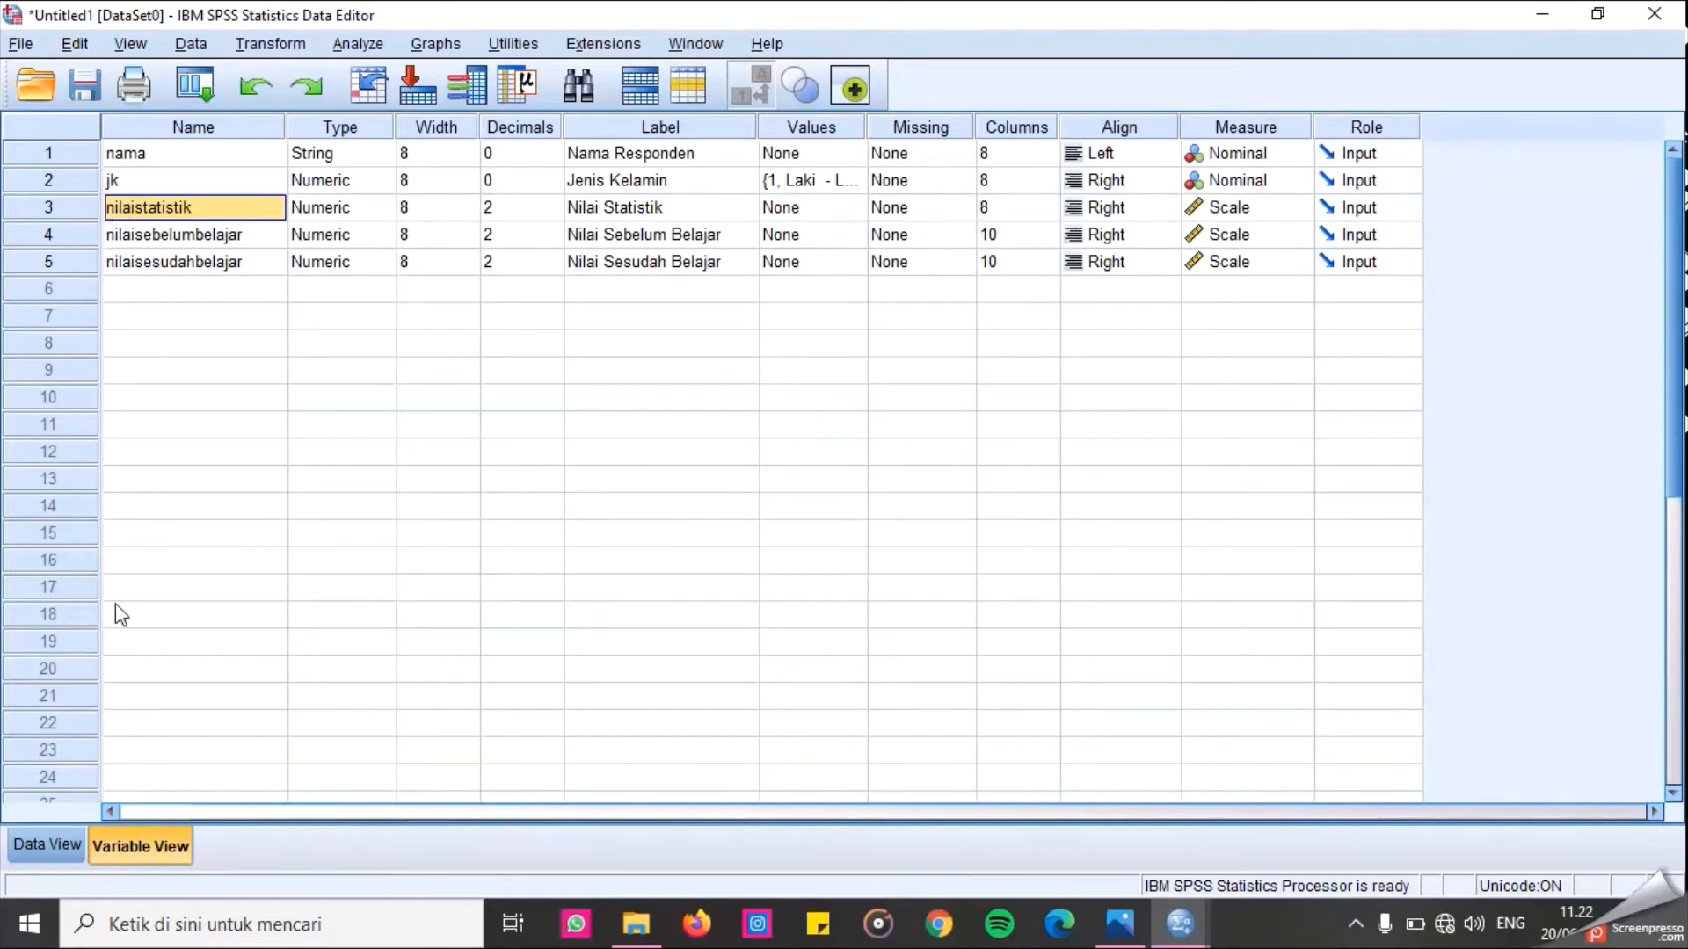
left_click(47, 836)
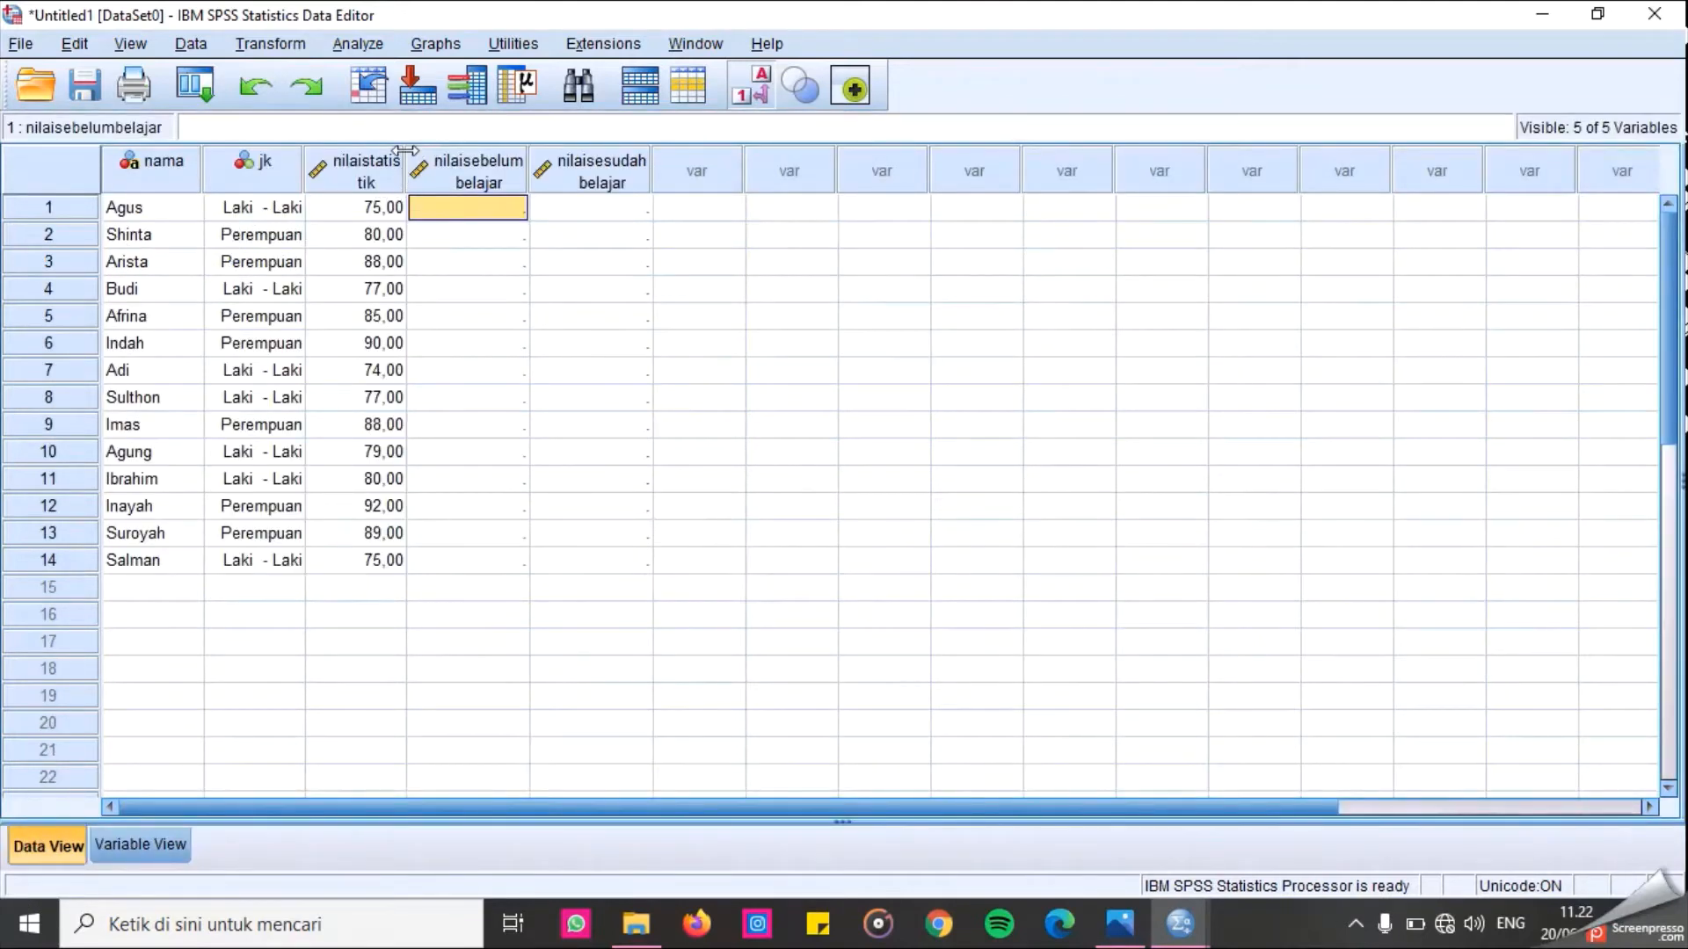
left_click_drag(404, 172, 439, 172)
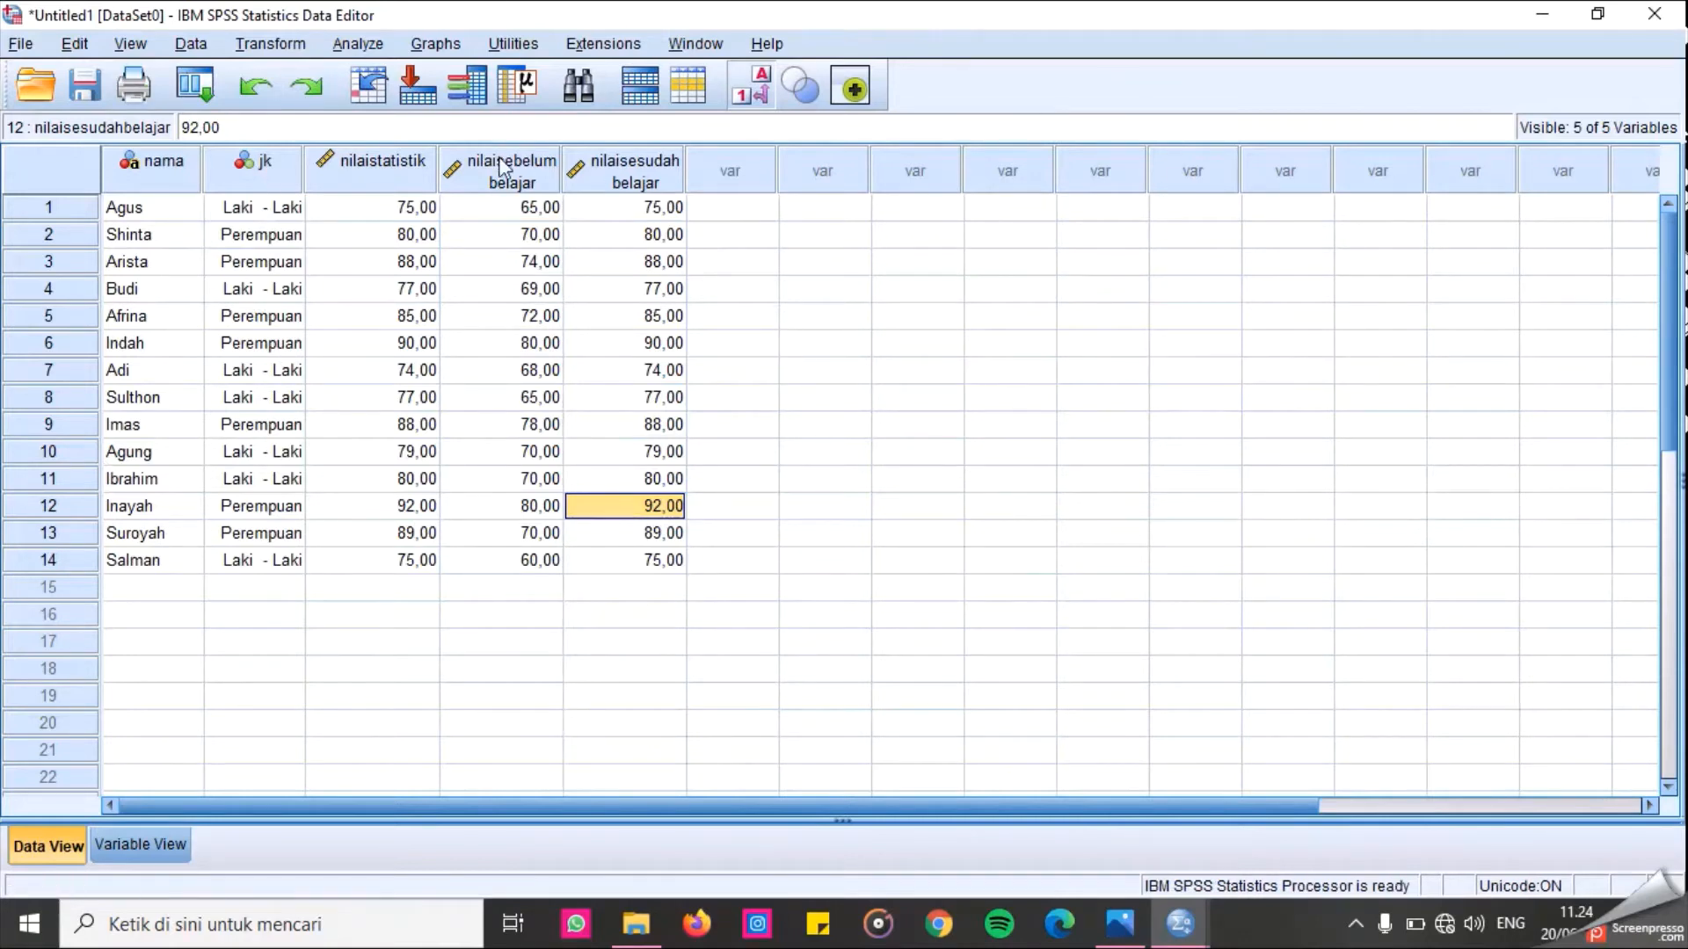
Open Explore with Jenis Kelamin as factor and Nilai Statistik, Nilai Sebelum and Nilai Sesudah Belajar as dependents.
mouse_move(502, 168)
left_click(356, 44)
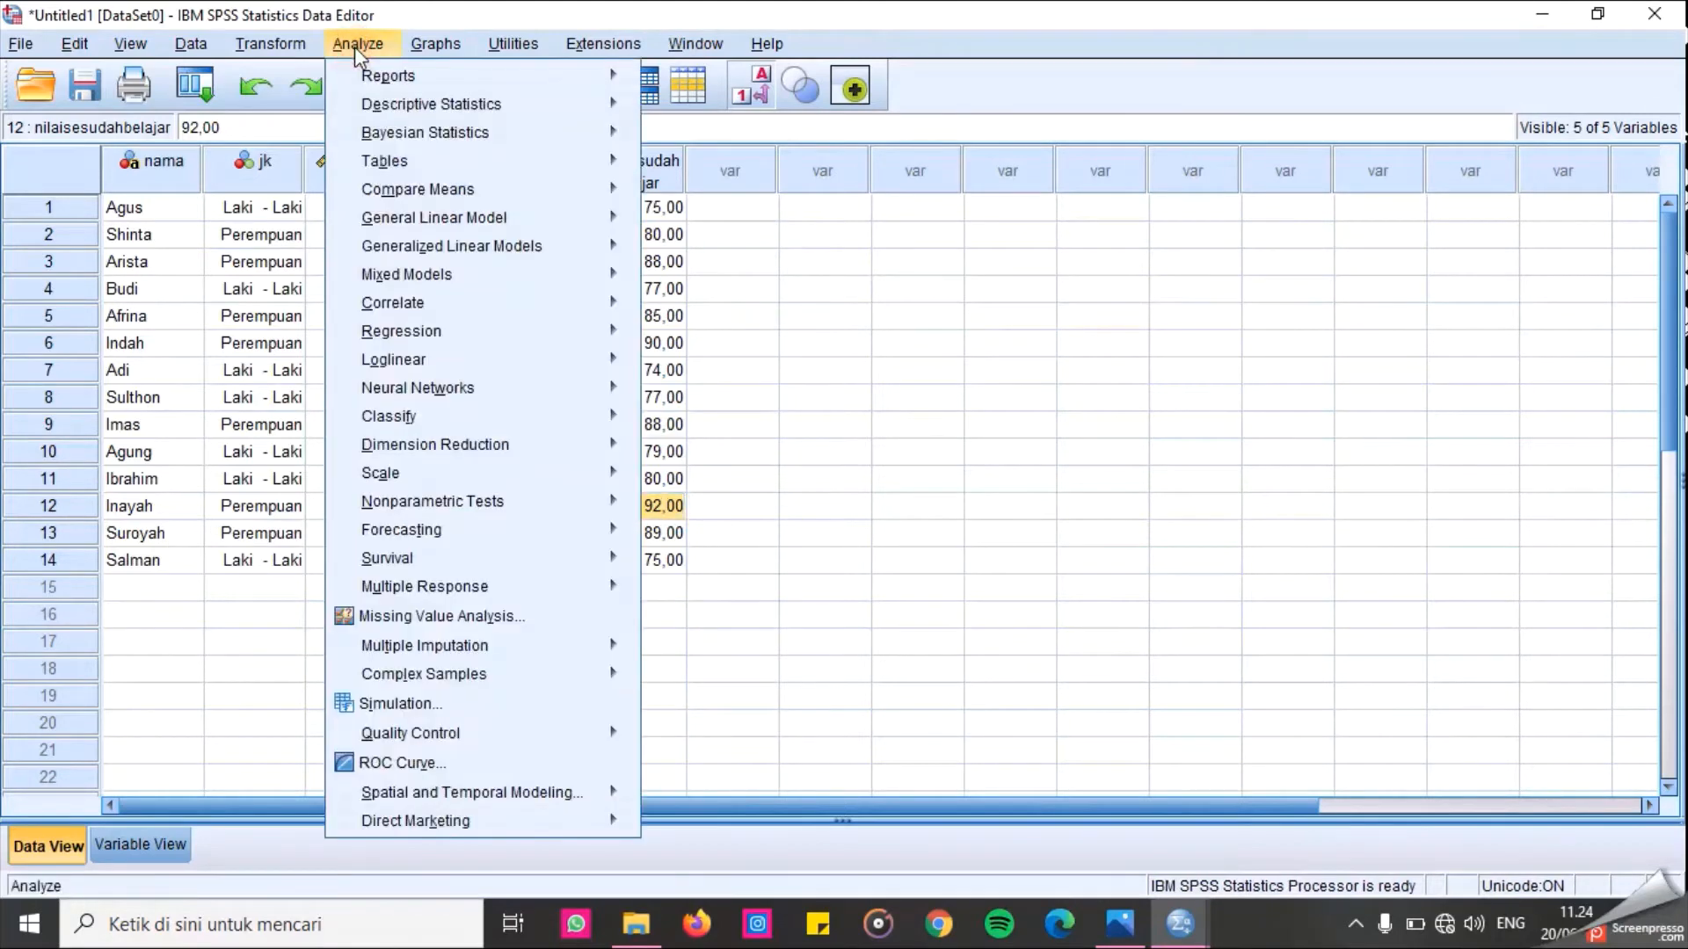
mouse_move(389, 109)
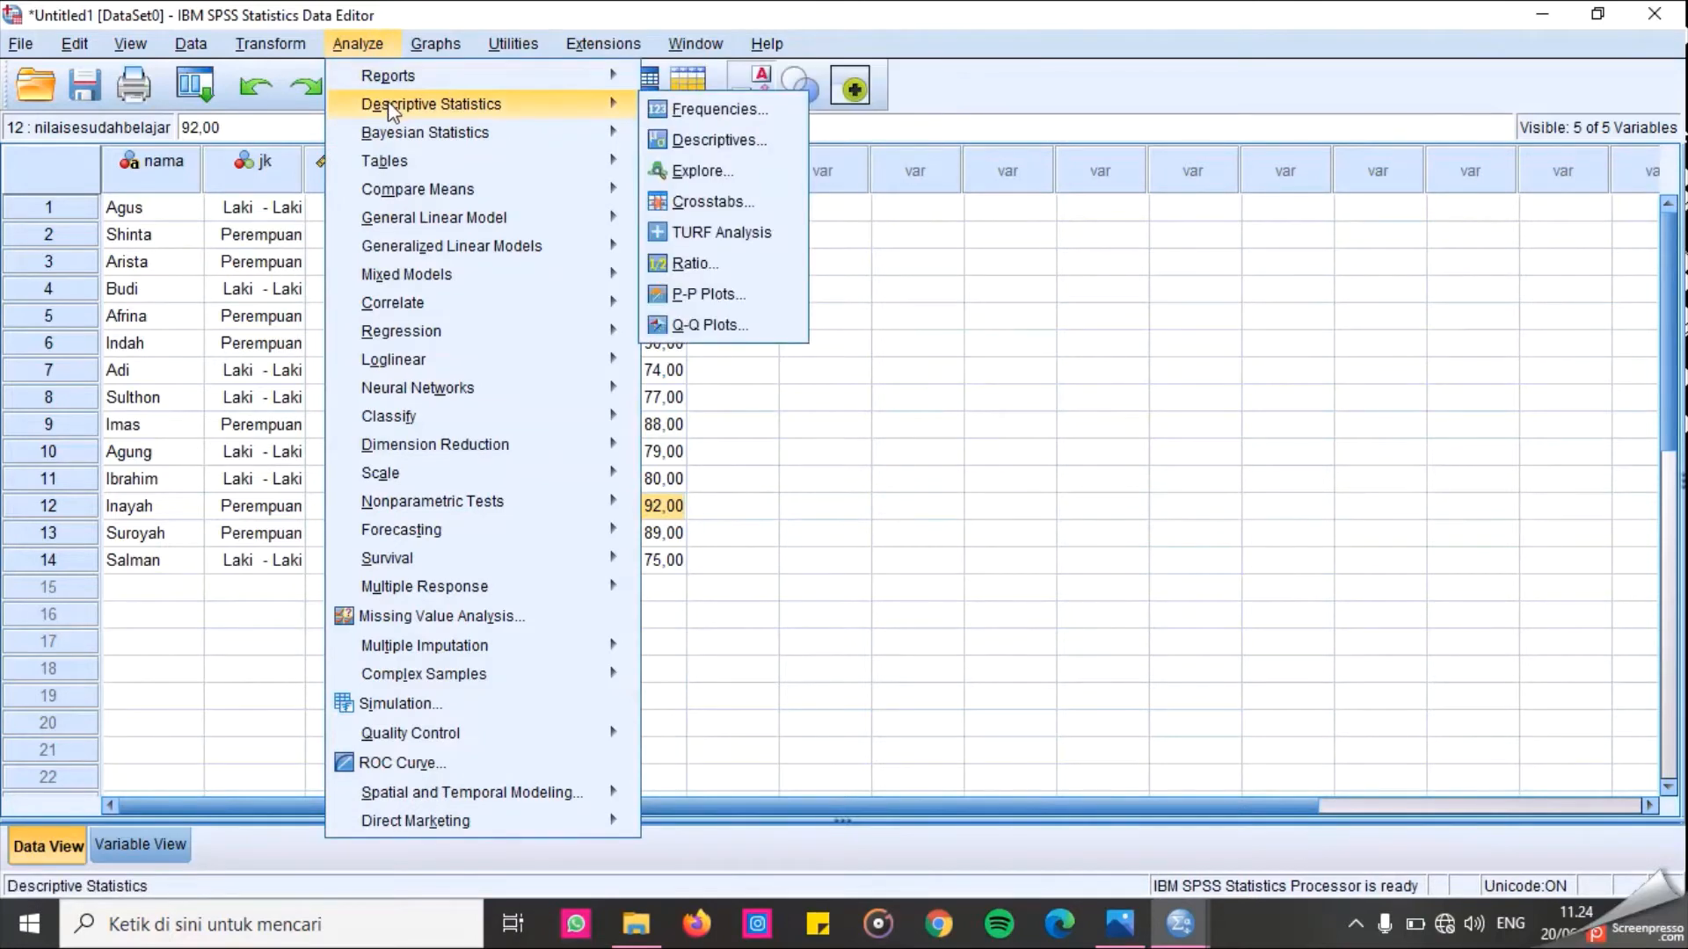
left_click(720, 172)
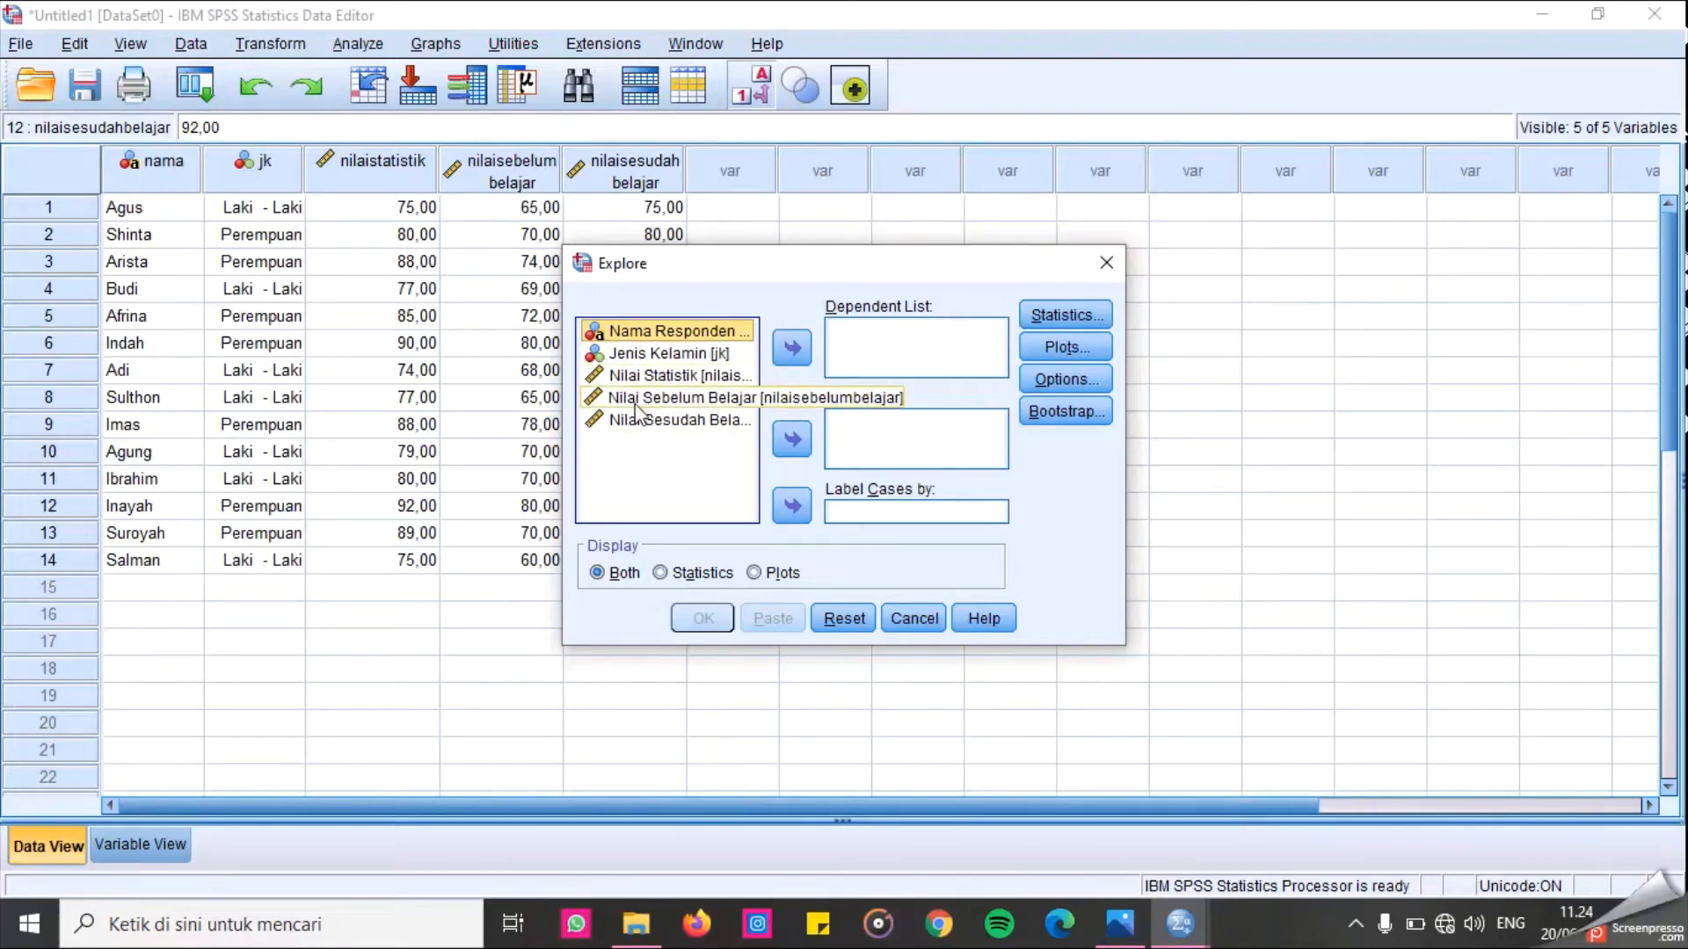
left_click(684, 355)
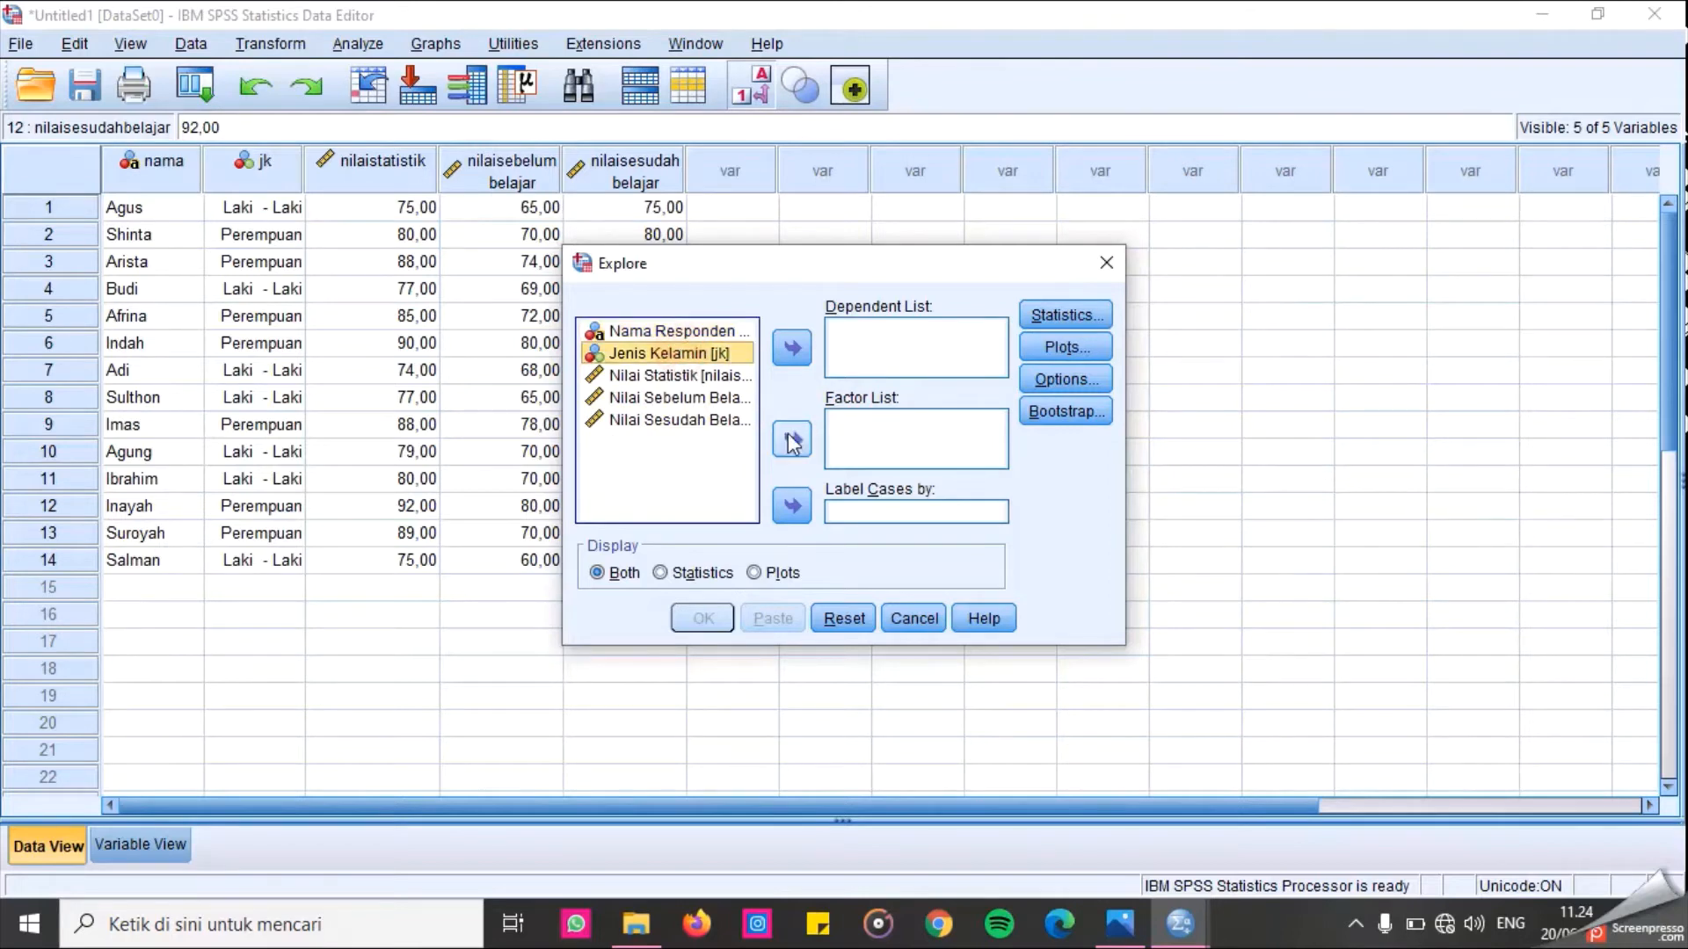
left_click(793, 441)
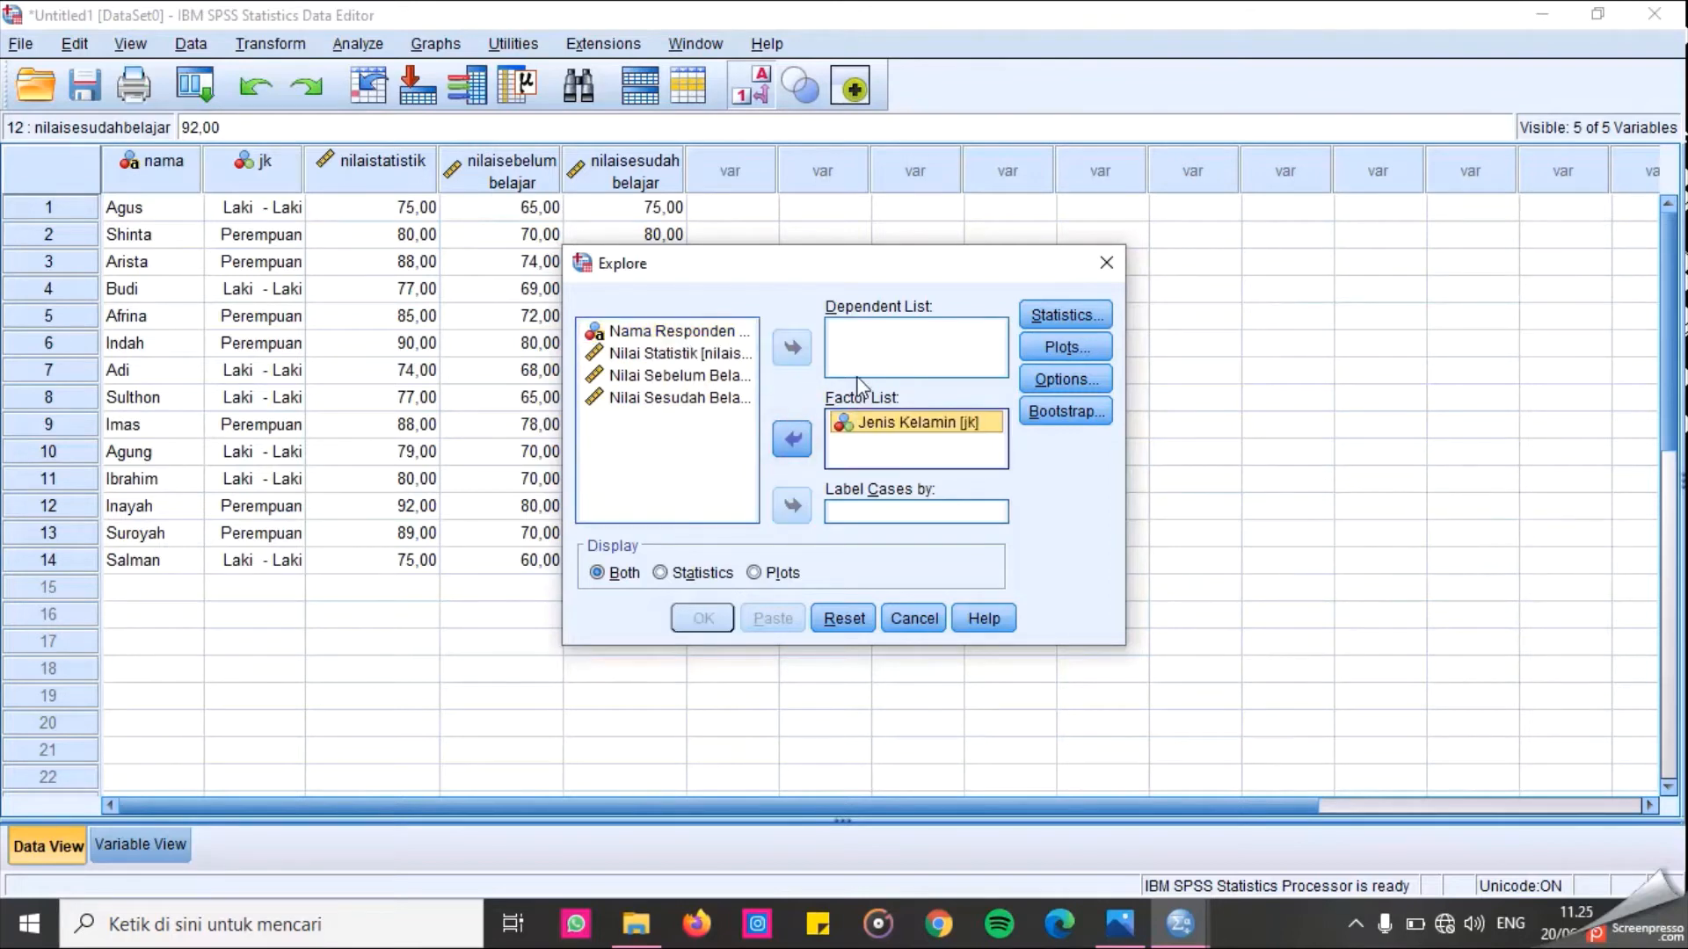
left_click(704, 359)
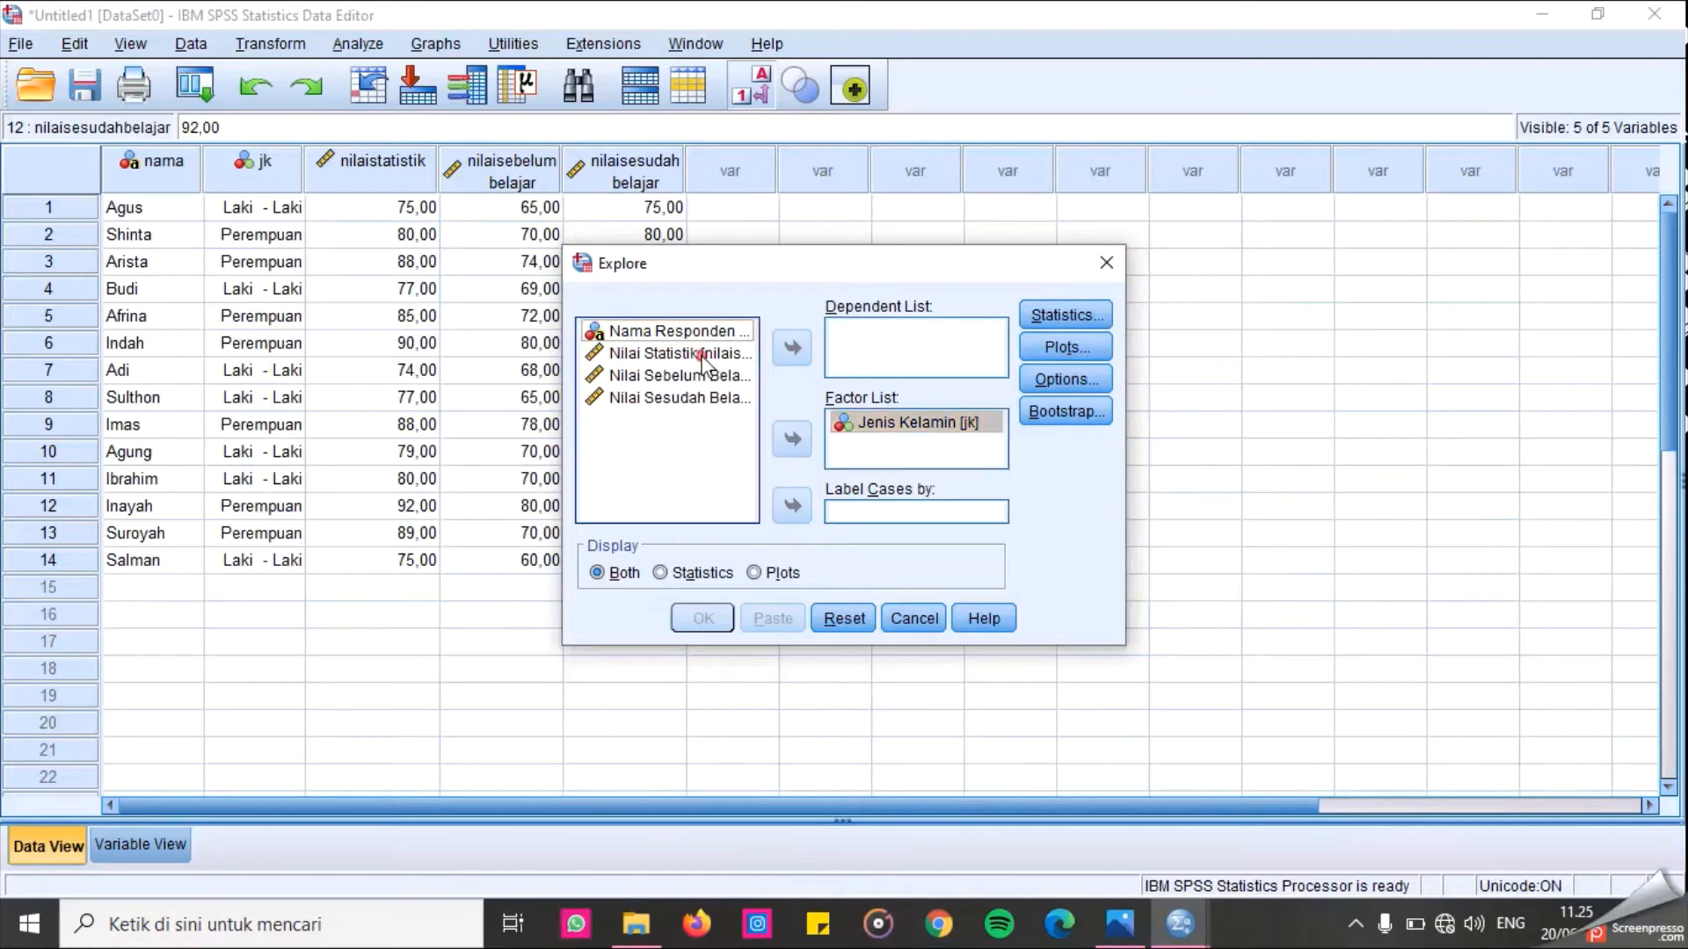
left_click(792, 348)
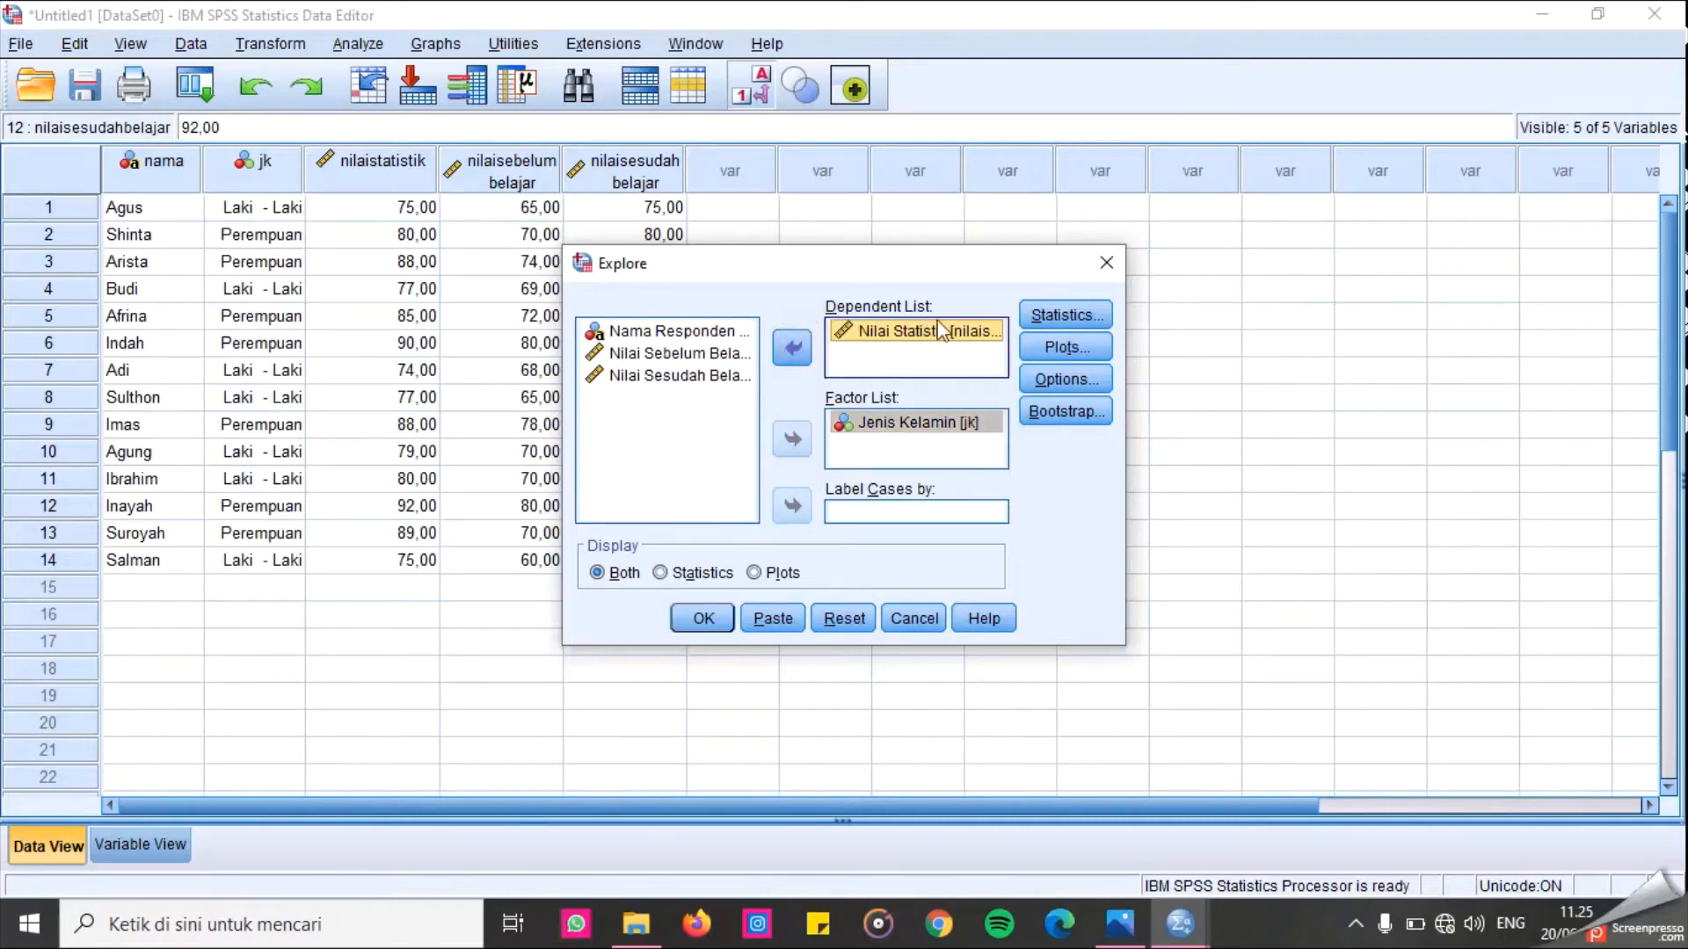
left_click(703, 356)
left_click(798, 359)
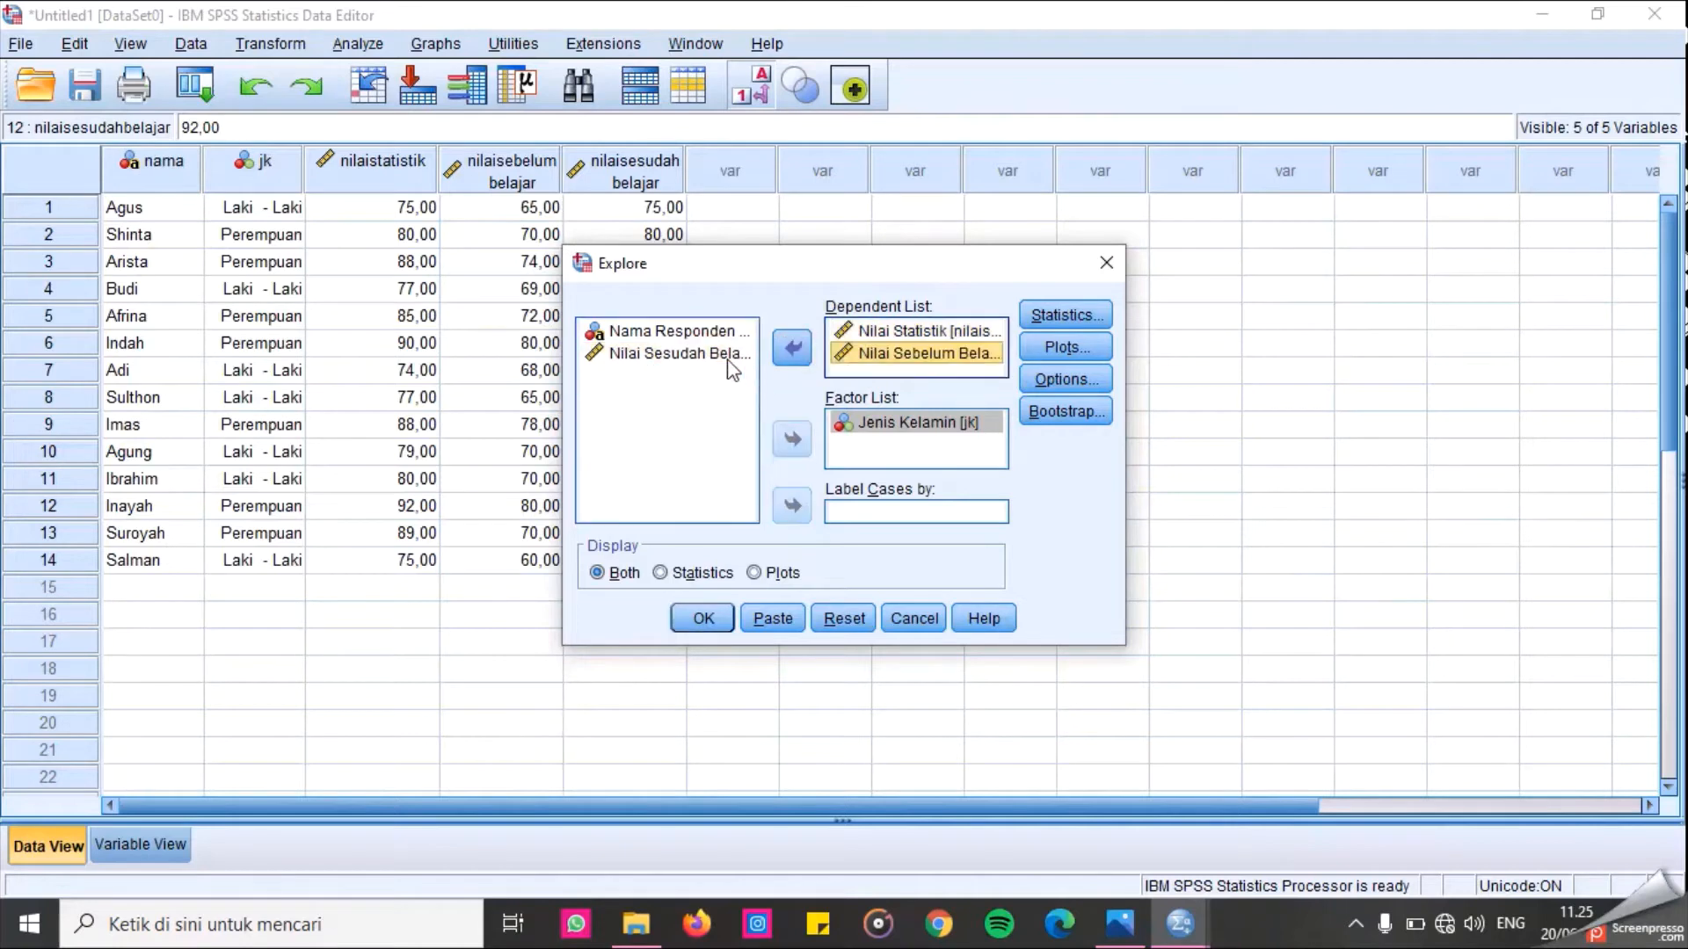
left_click(726, 355)
left_click(789, 356)
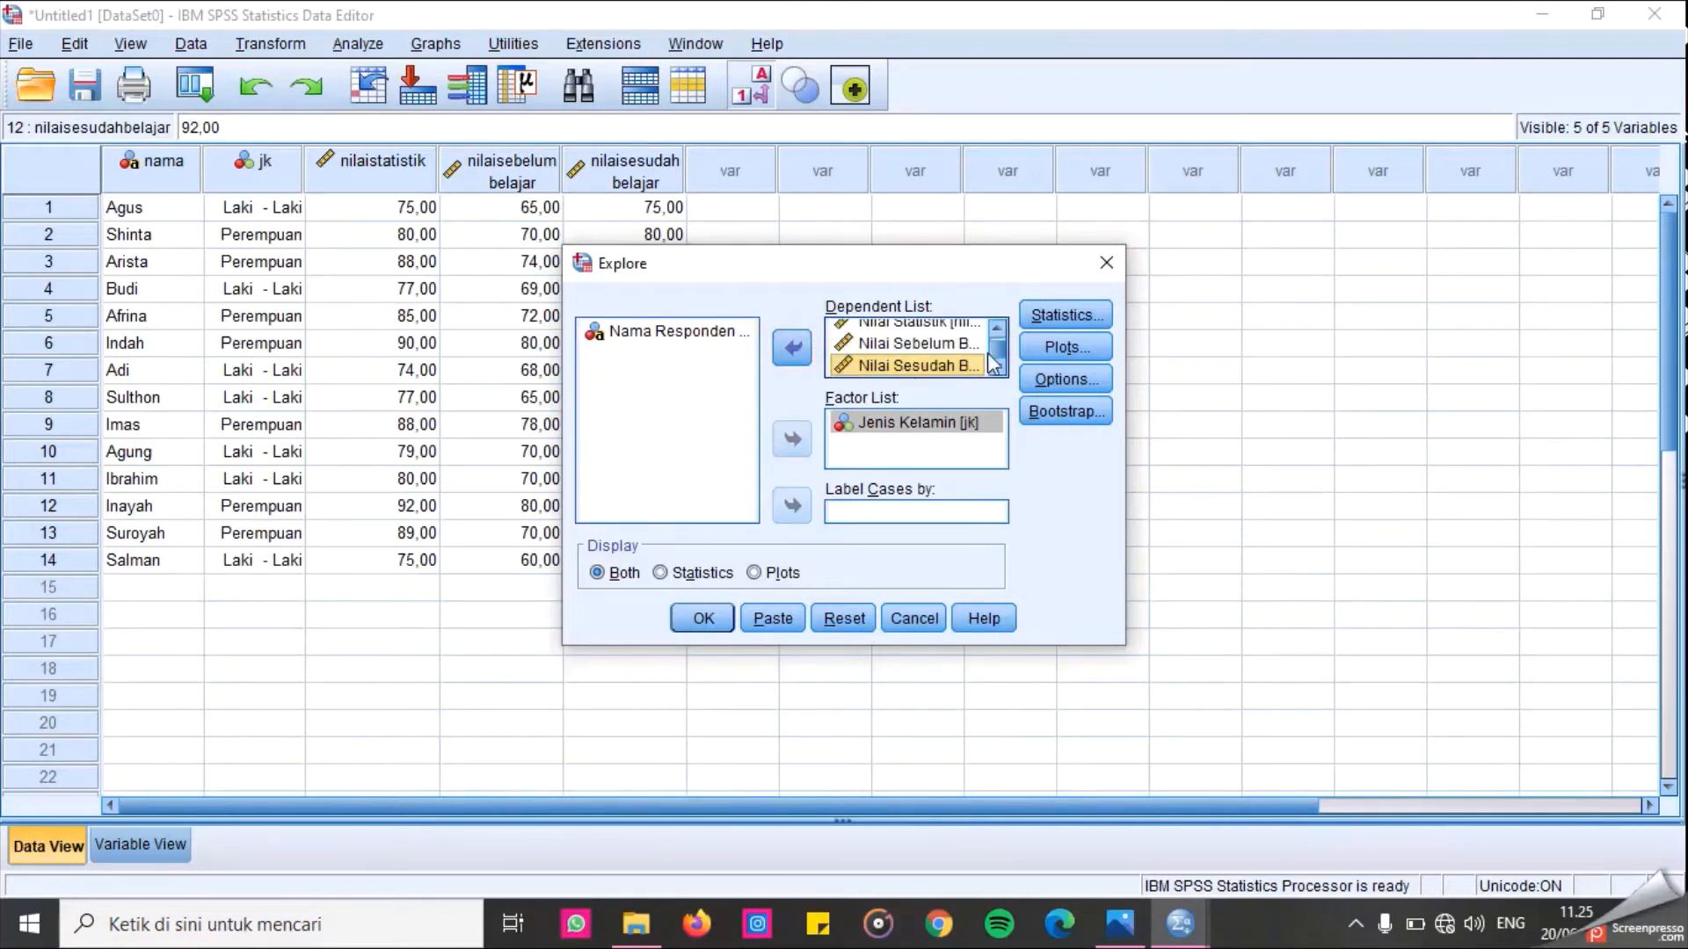
Enable normality plots with tests and run the Explore analysis.
left_click(1052, 351)
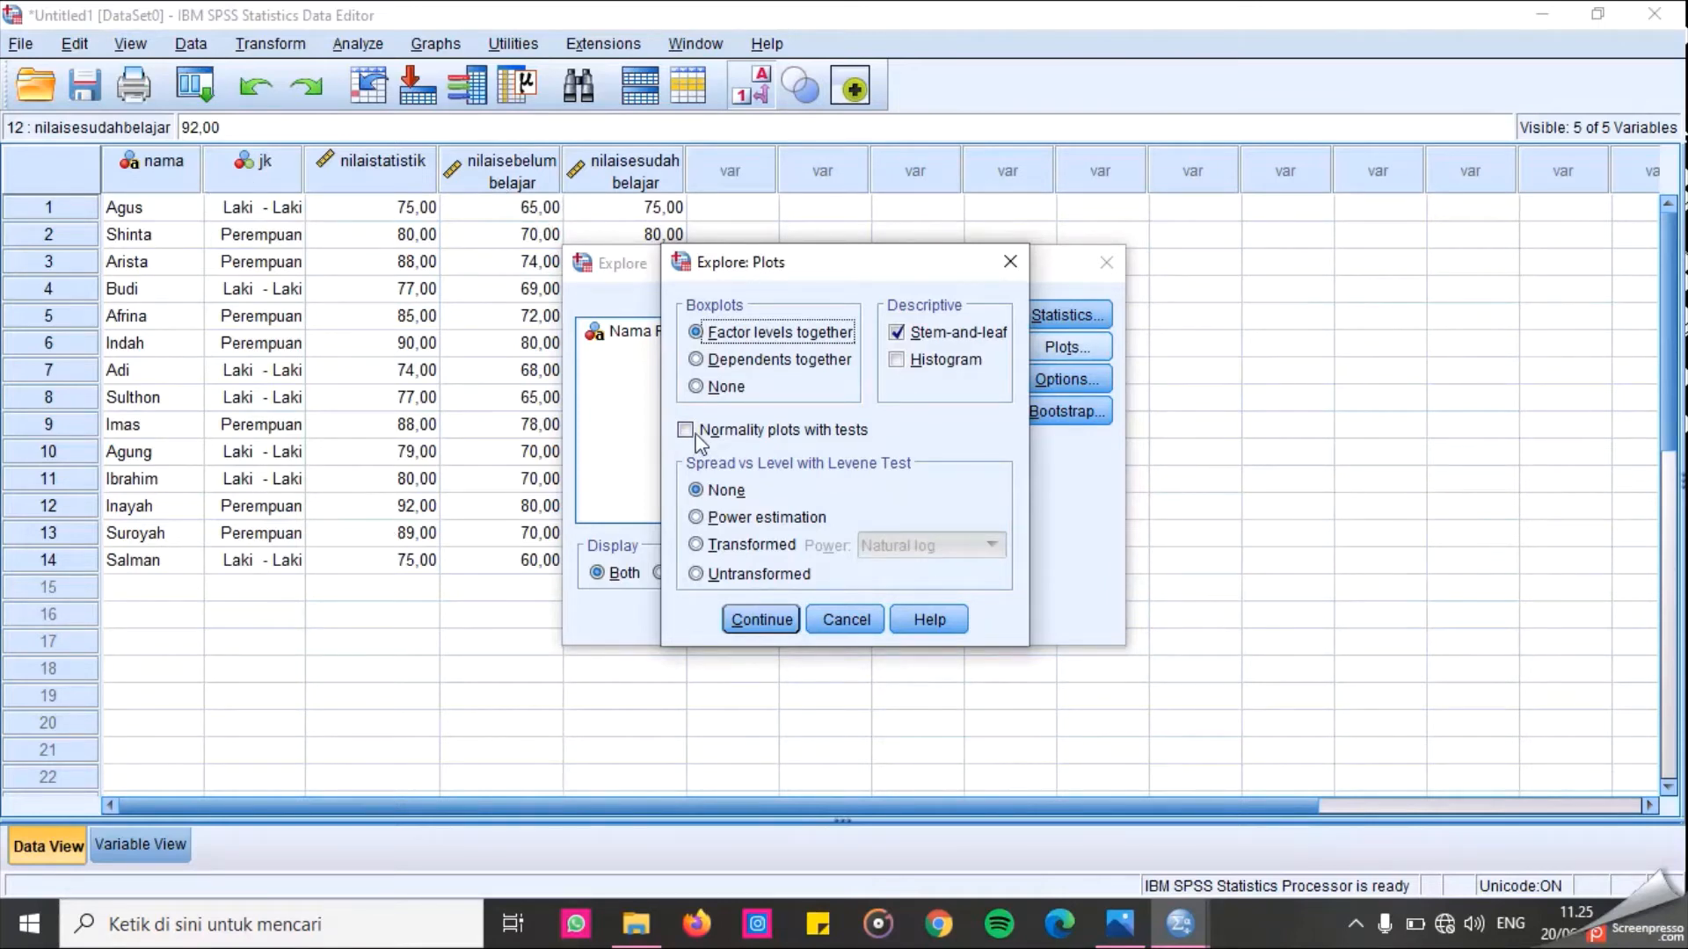
left_click(686, 431)
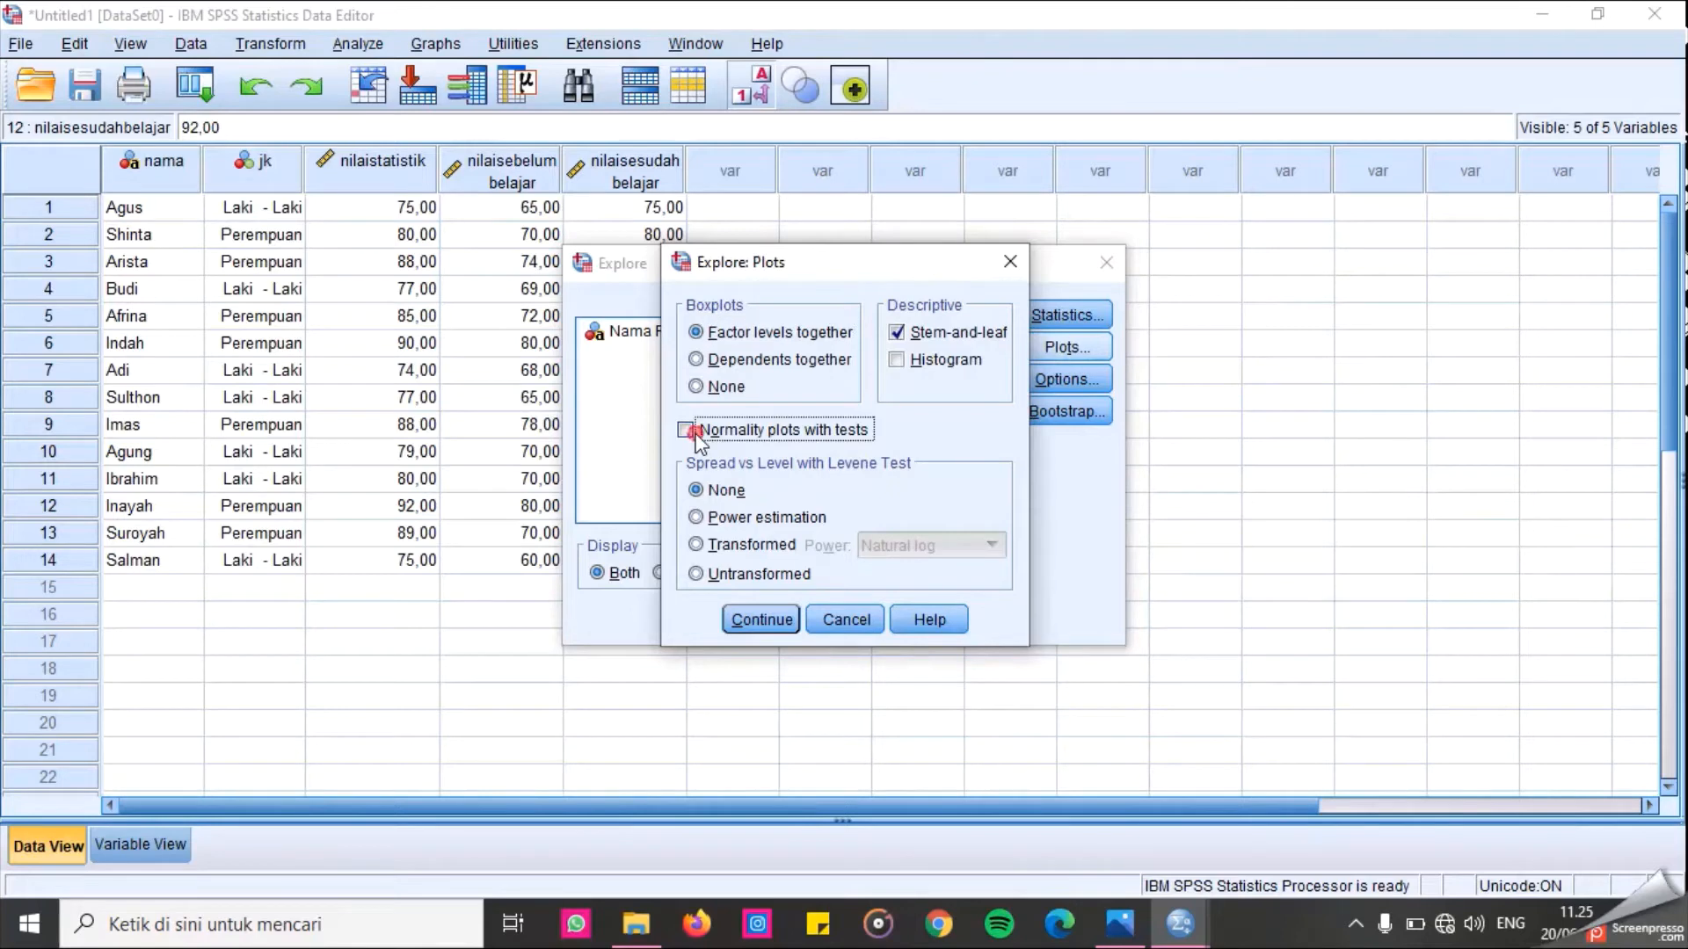
left_click(761, 620)
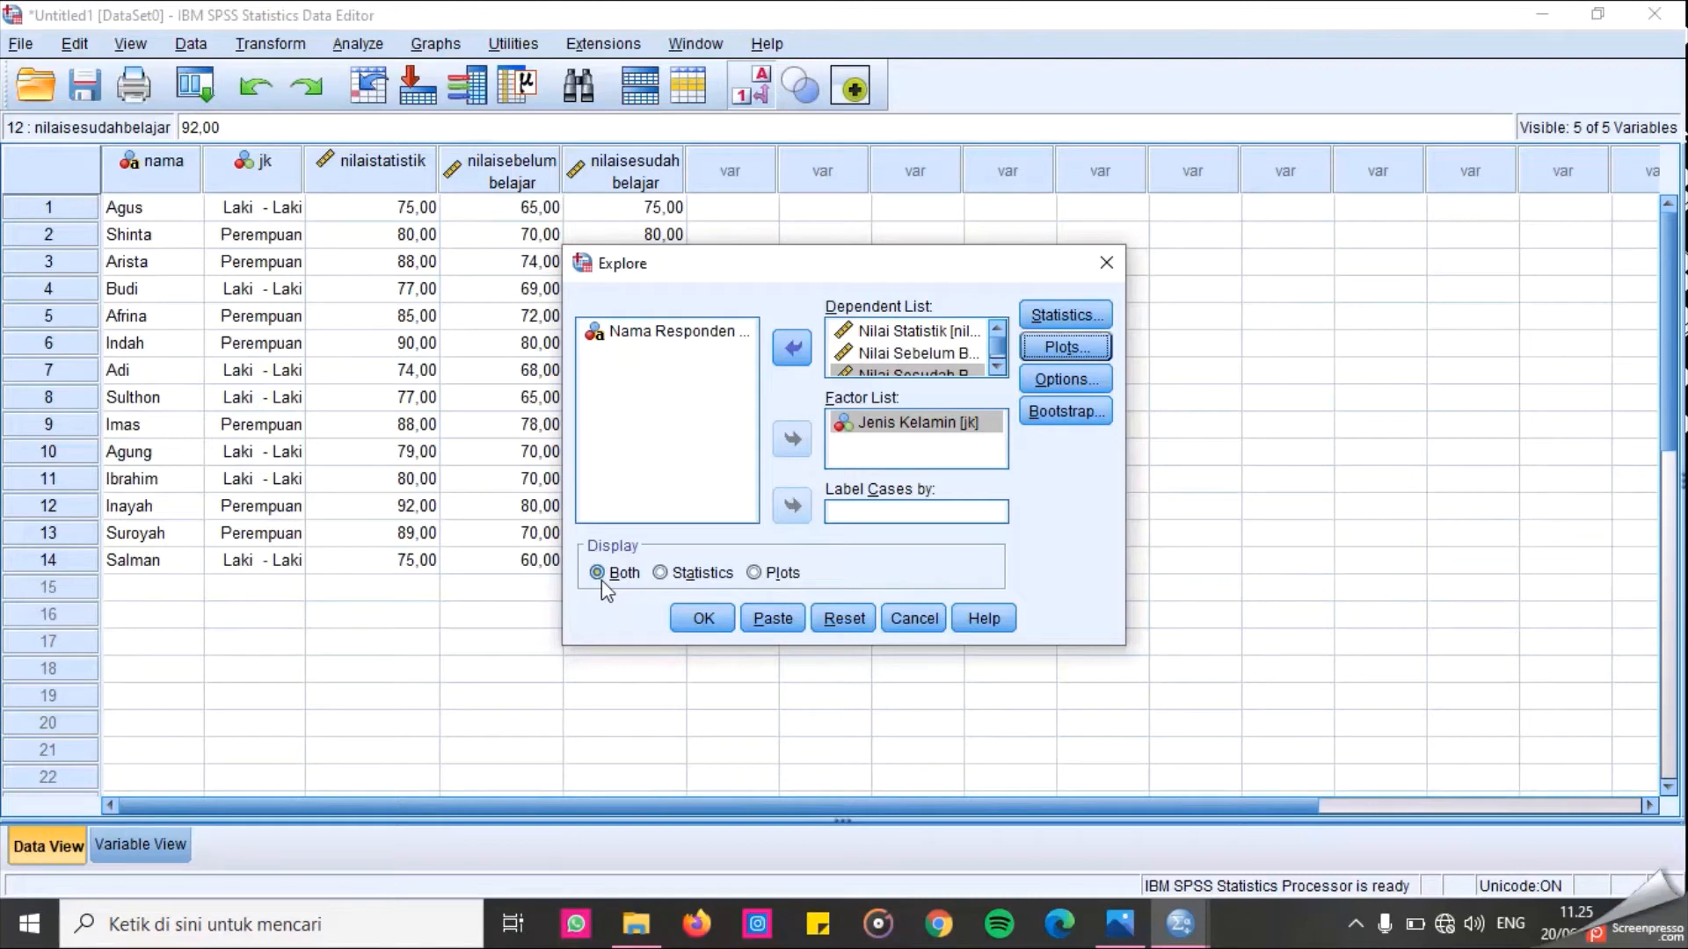
left_click(703, 620)
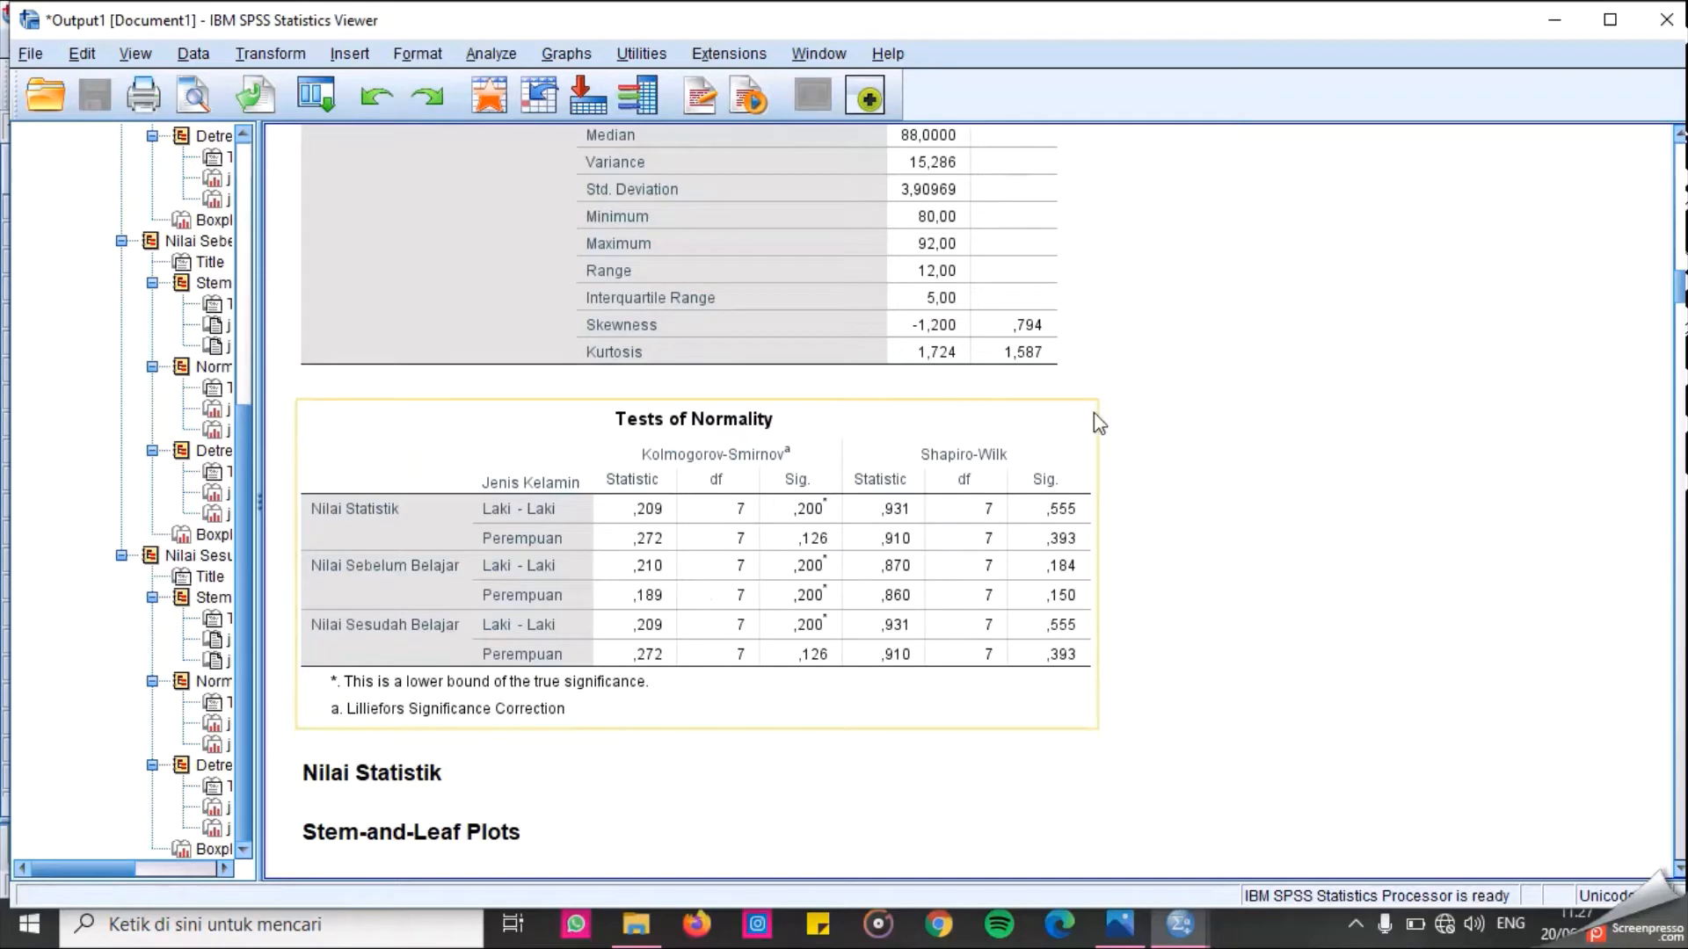
Examine the Tests of Normality and Case Processing Summary tables in the output.
scroll(1239, 391, "down", 3)
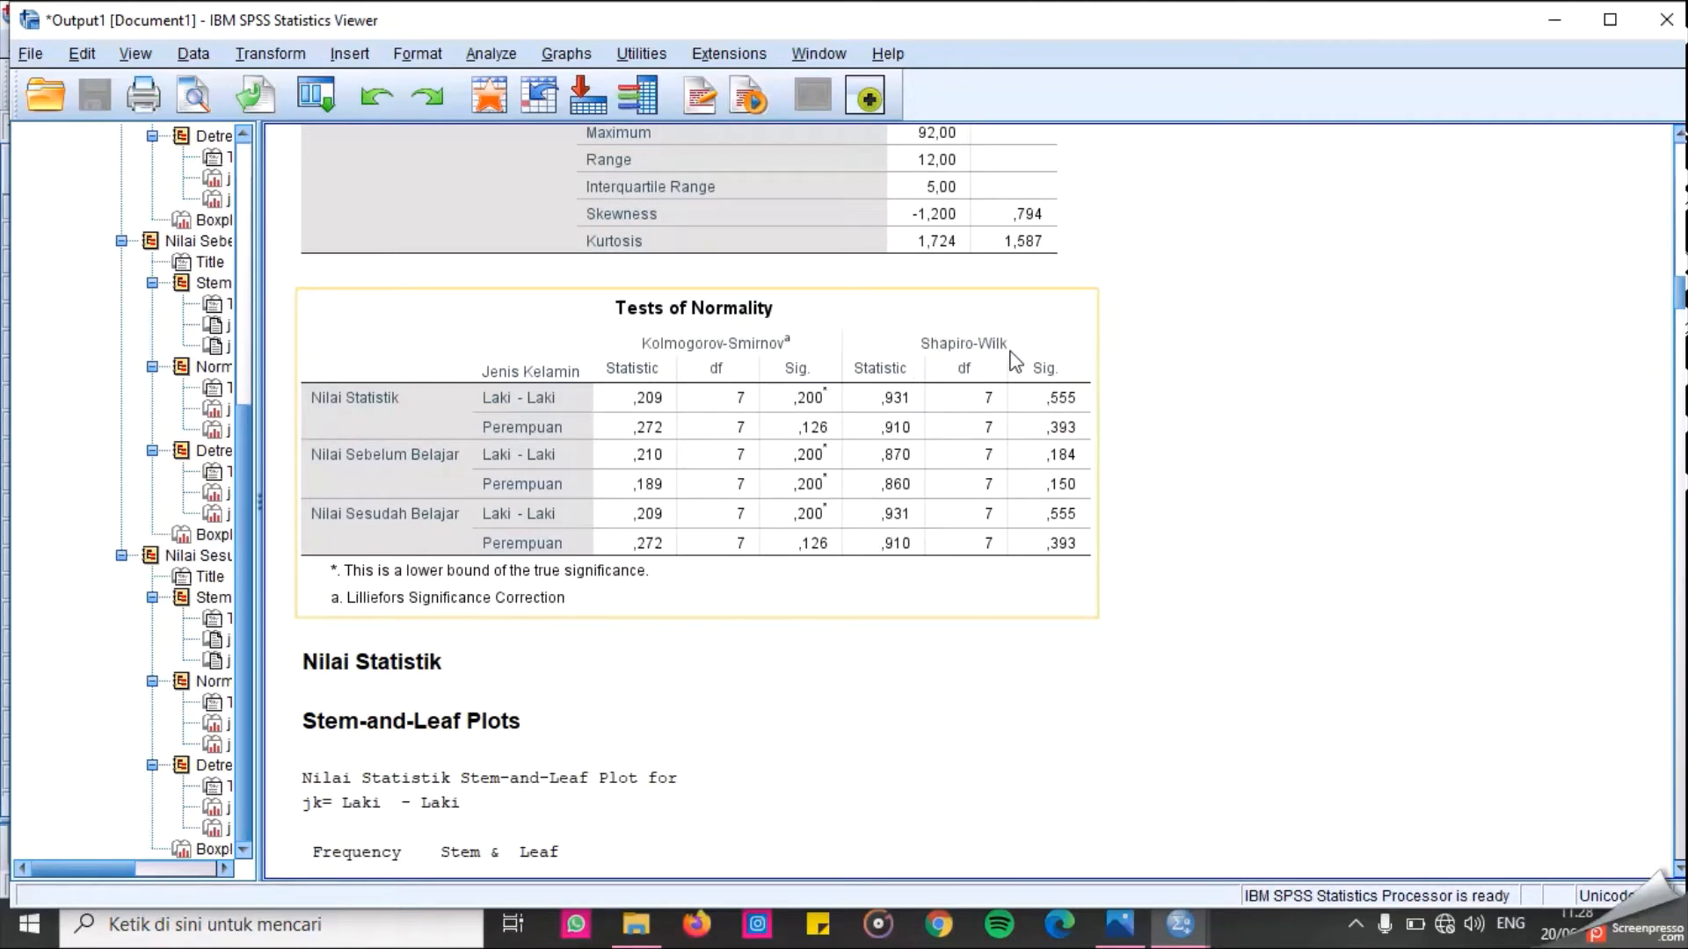
left_click(1339, 395)
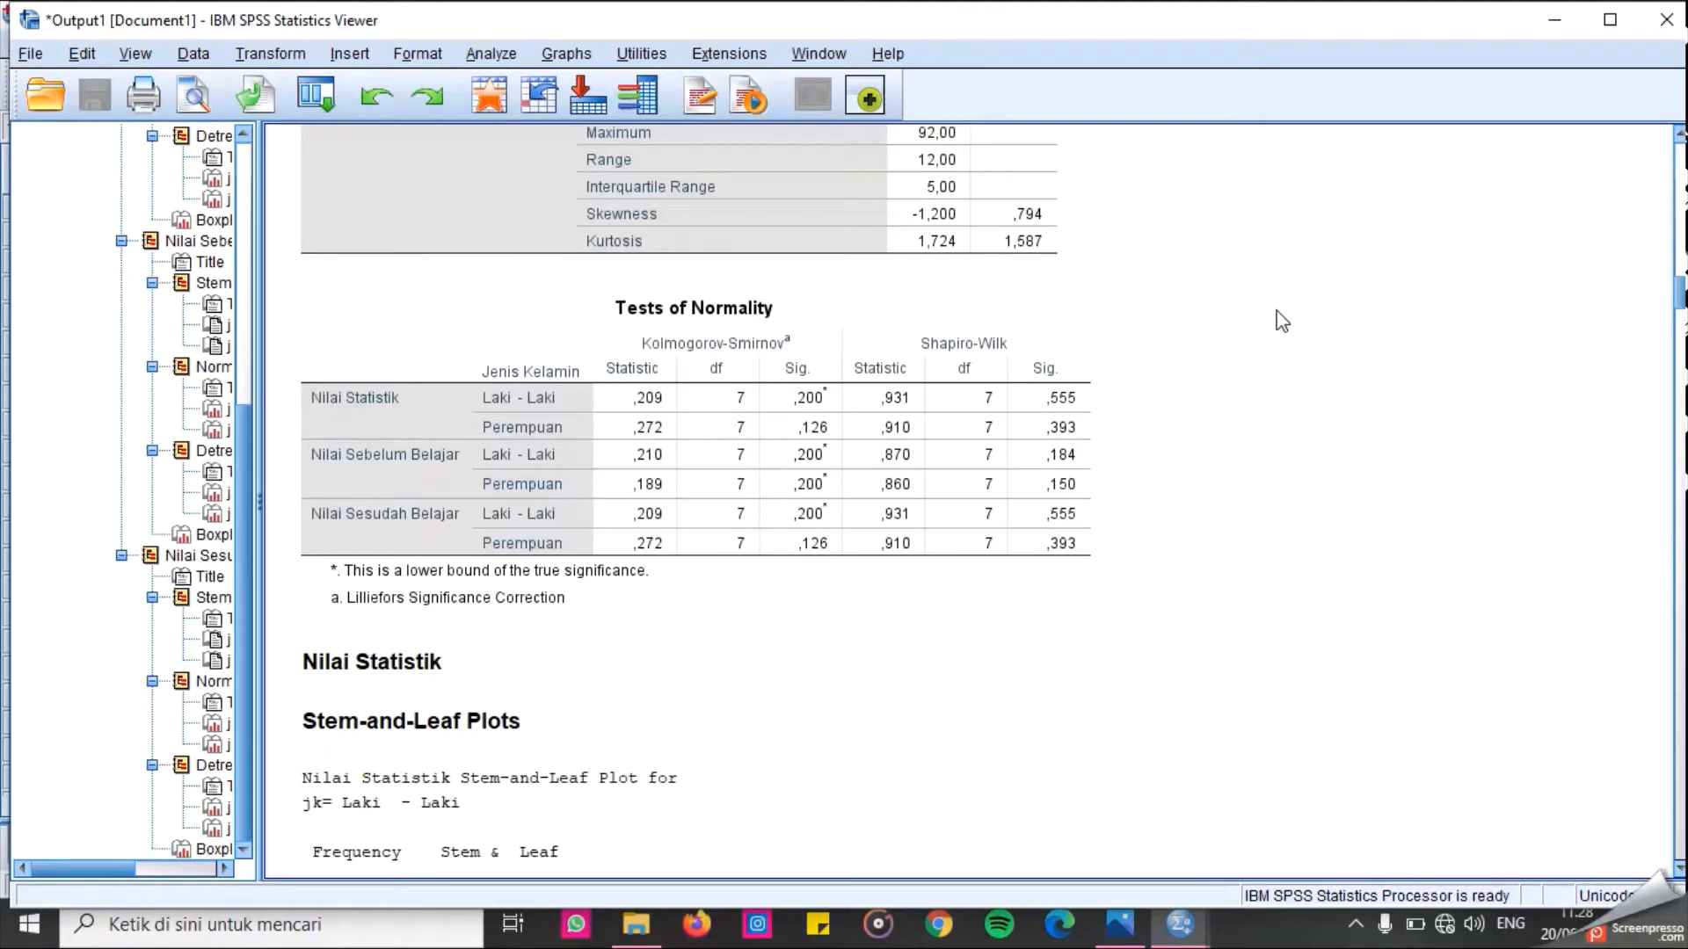
left_click(1050, 413)
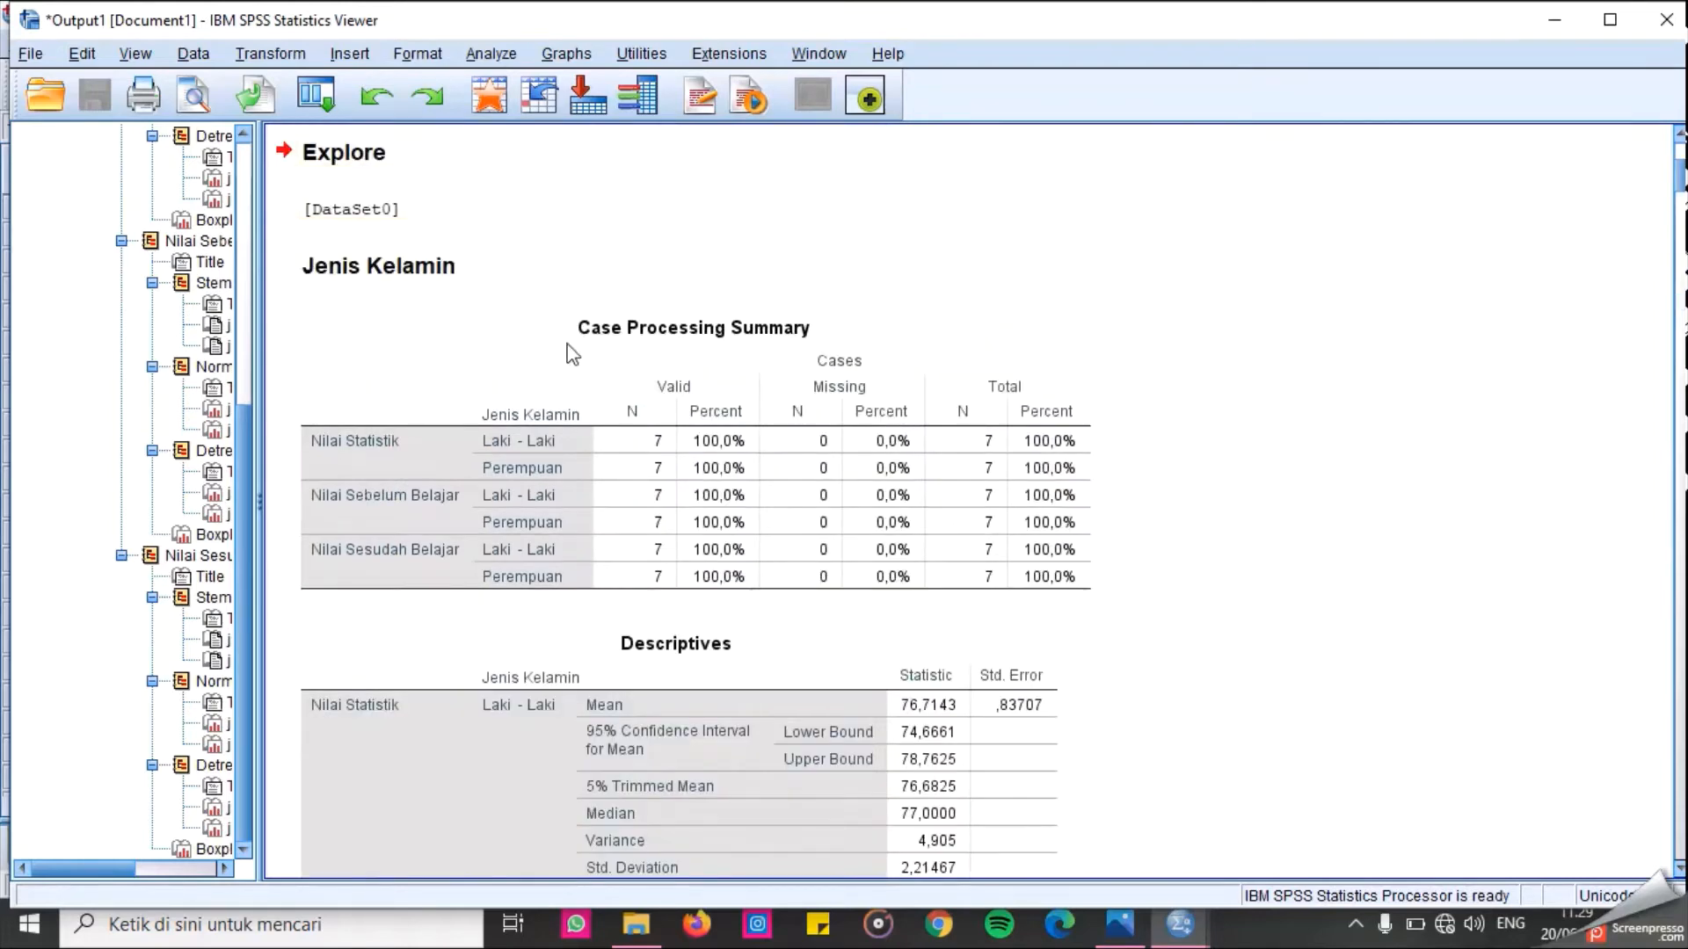
scroll(1258, 531, "down", 15)
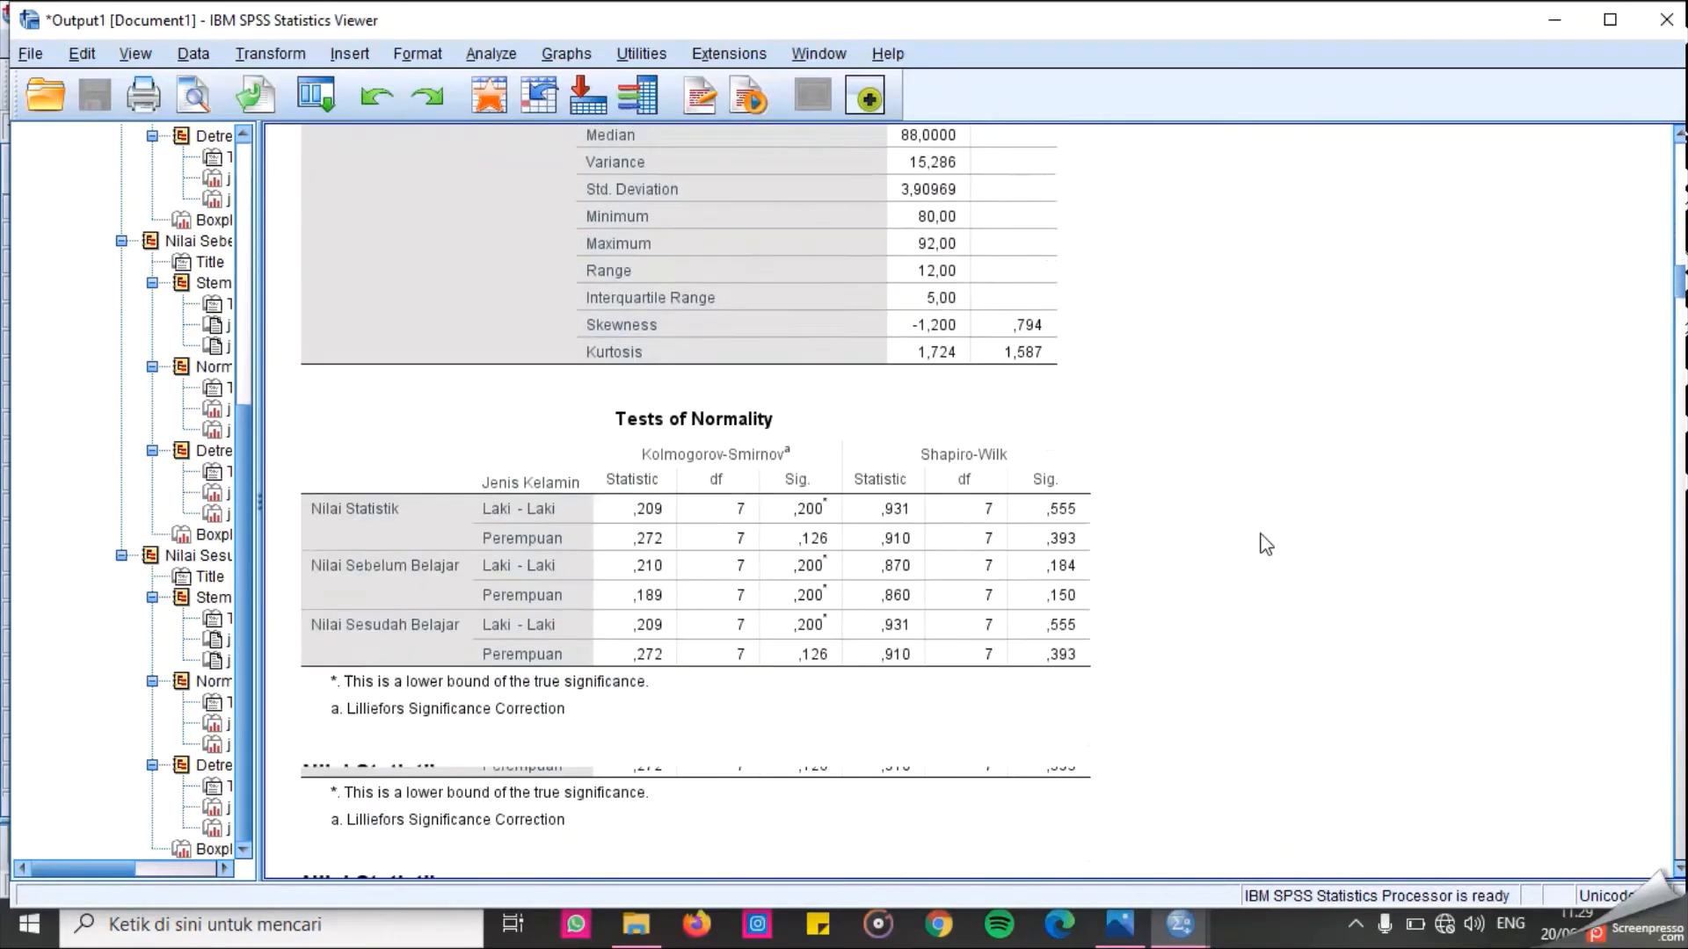
scroll(1266, 544, "down", 2)
scroll(1205, 414, "up", 10)
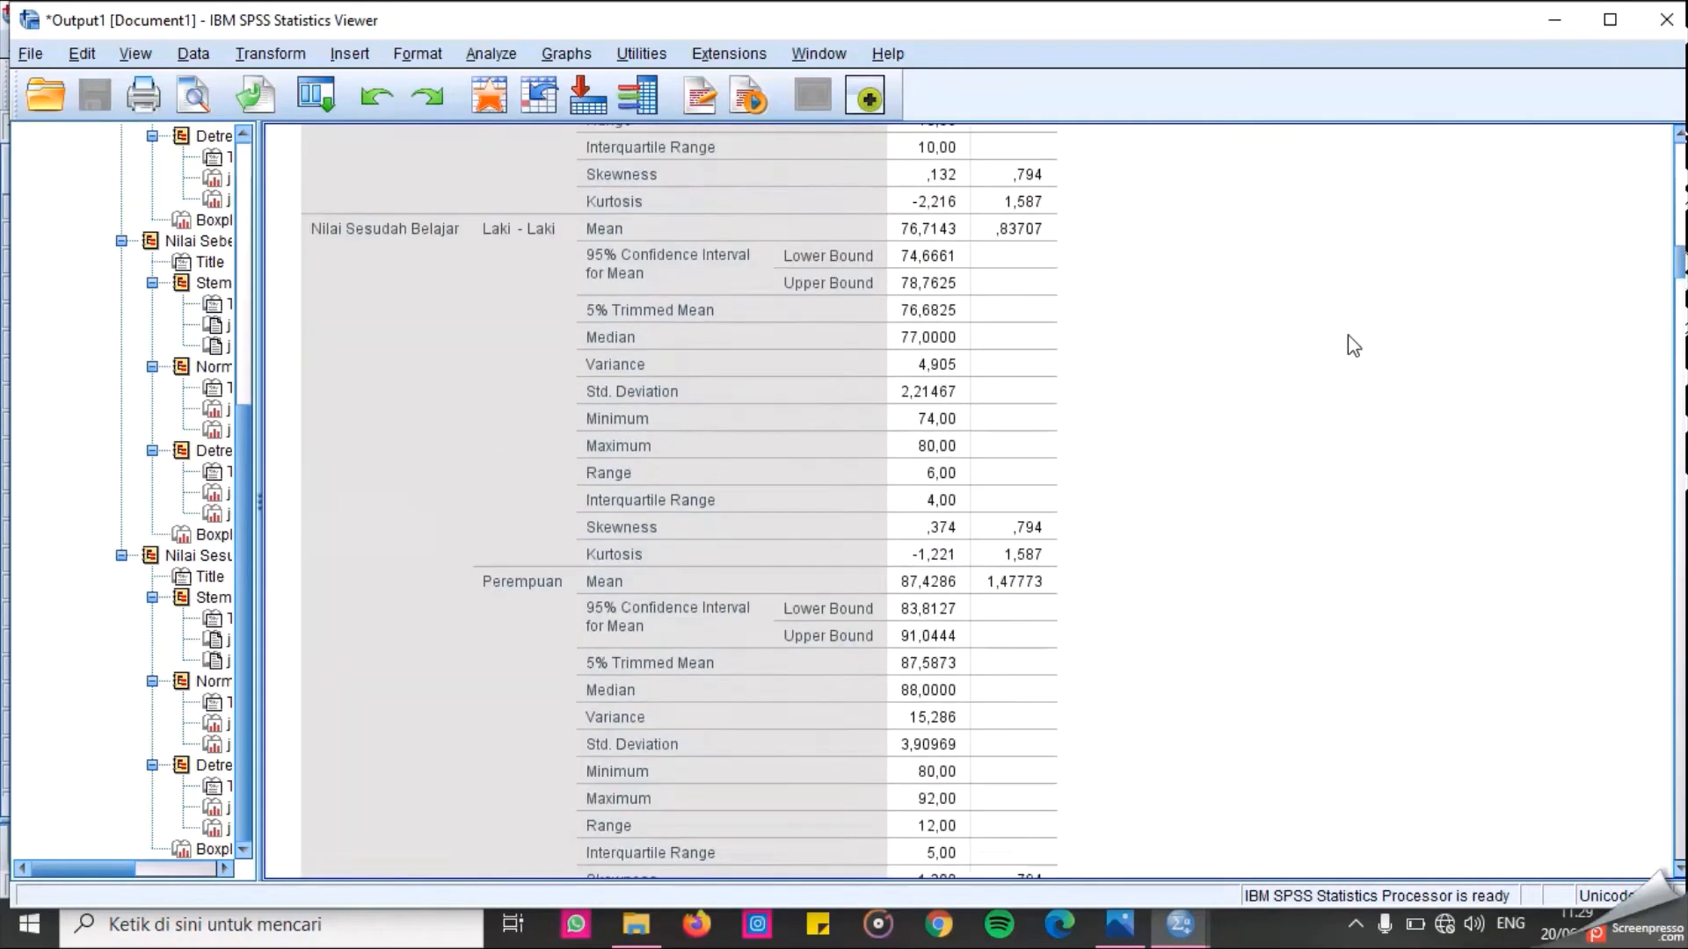
scroll(1354, 345, "up", 20)
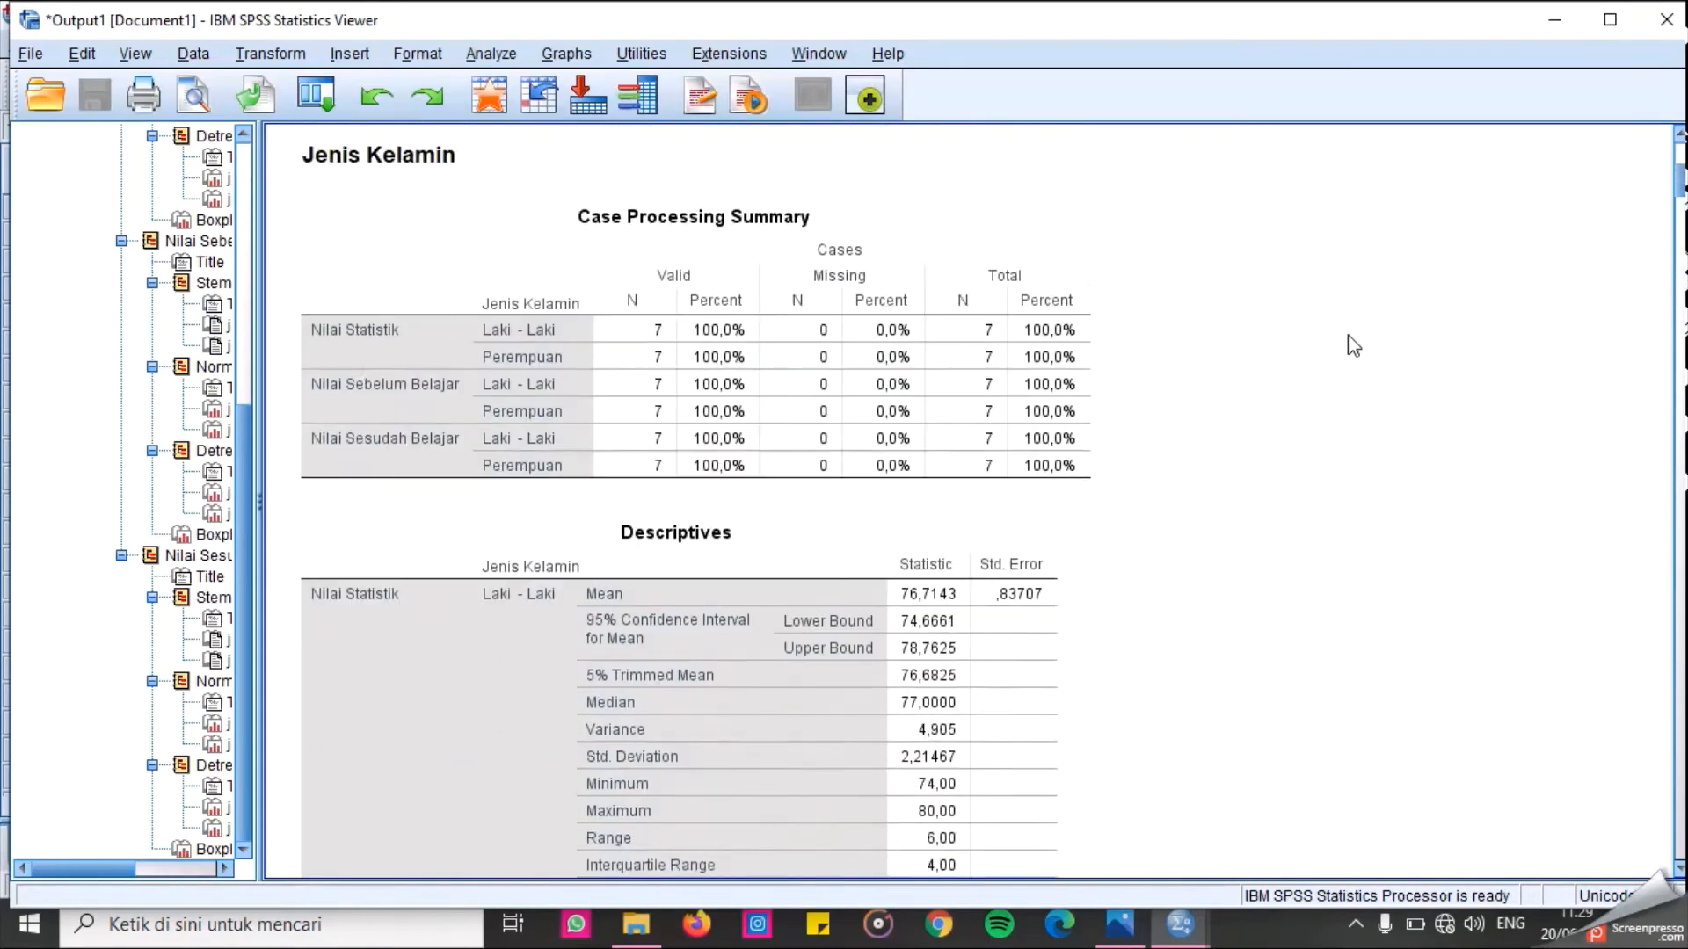
scroll(1354, 346, "up", 2)
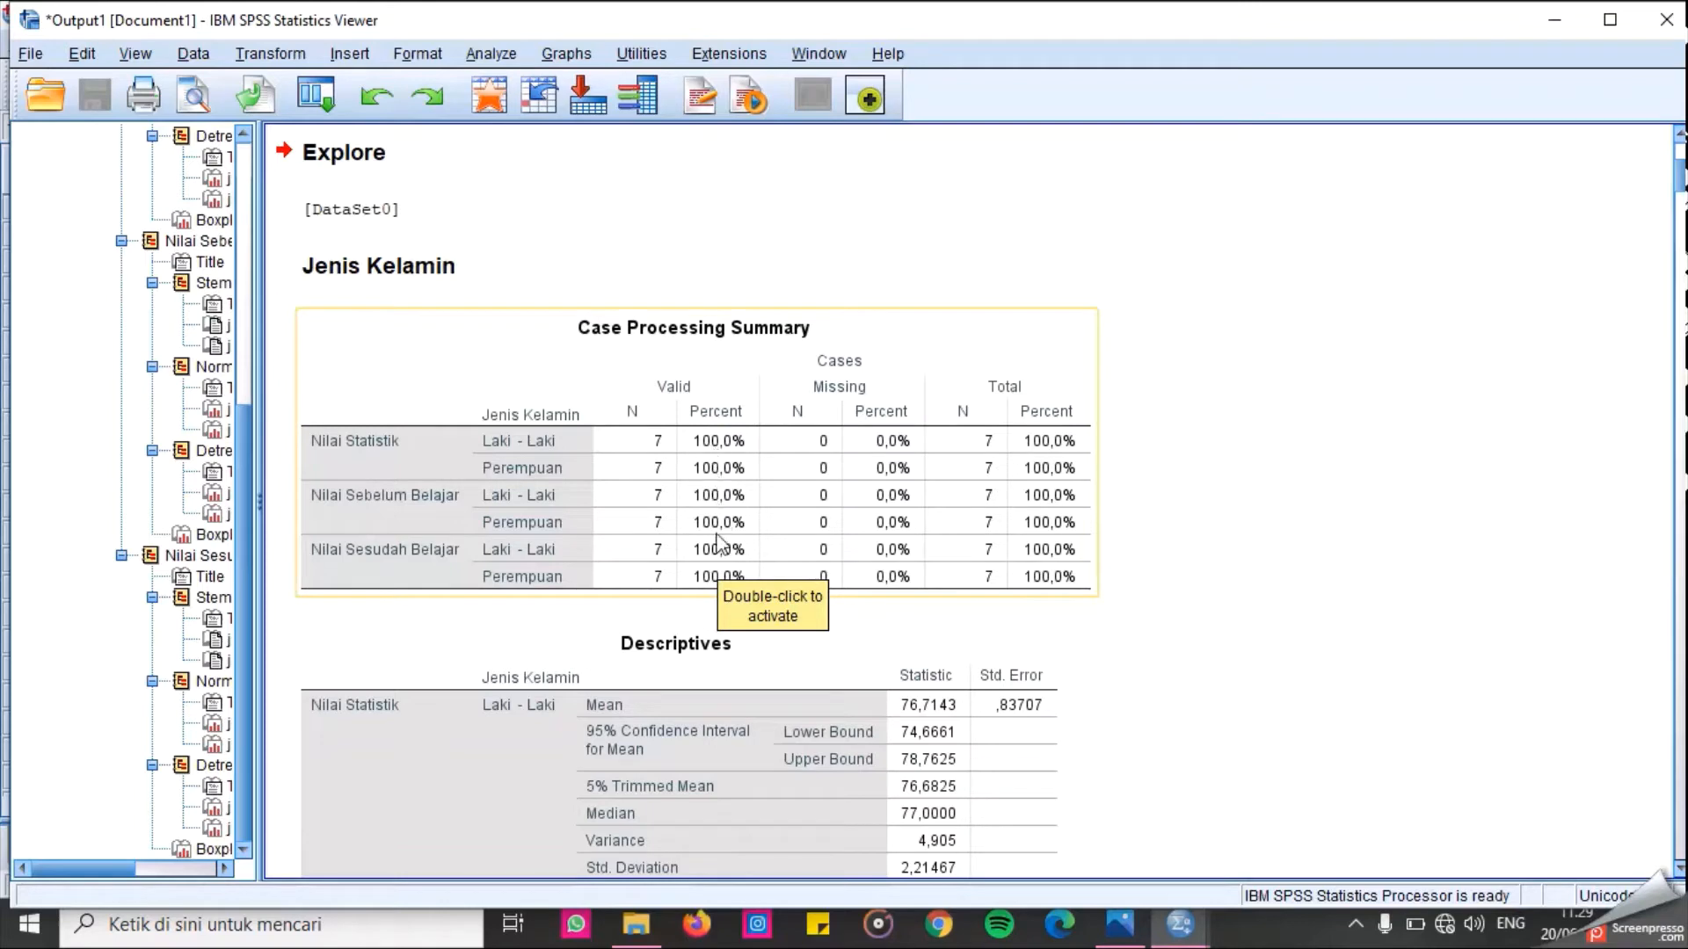
Scroll through the Descriptives table of the Explore output for each score variable by gender.
scroll(972, 443, "down", 3)
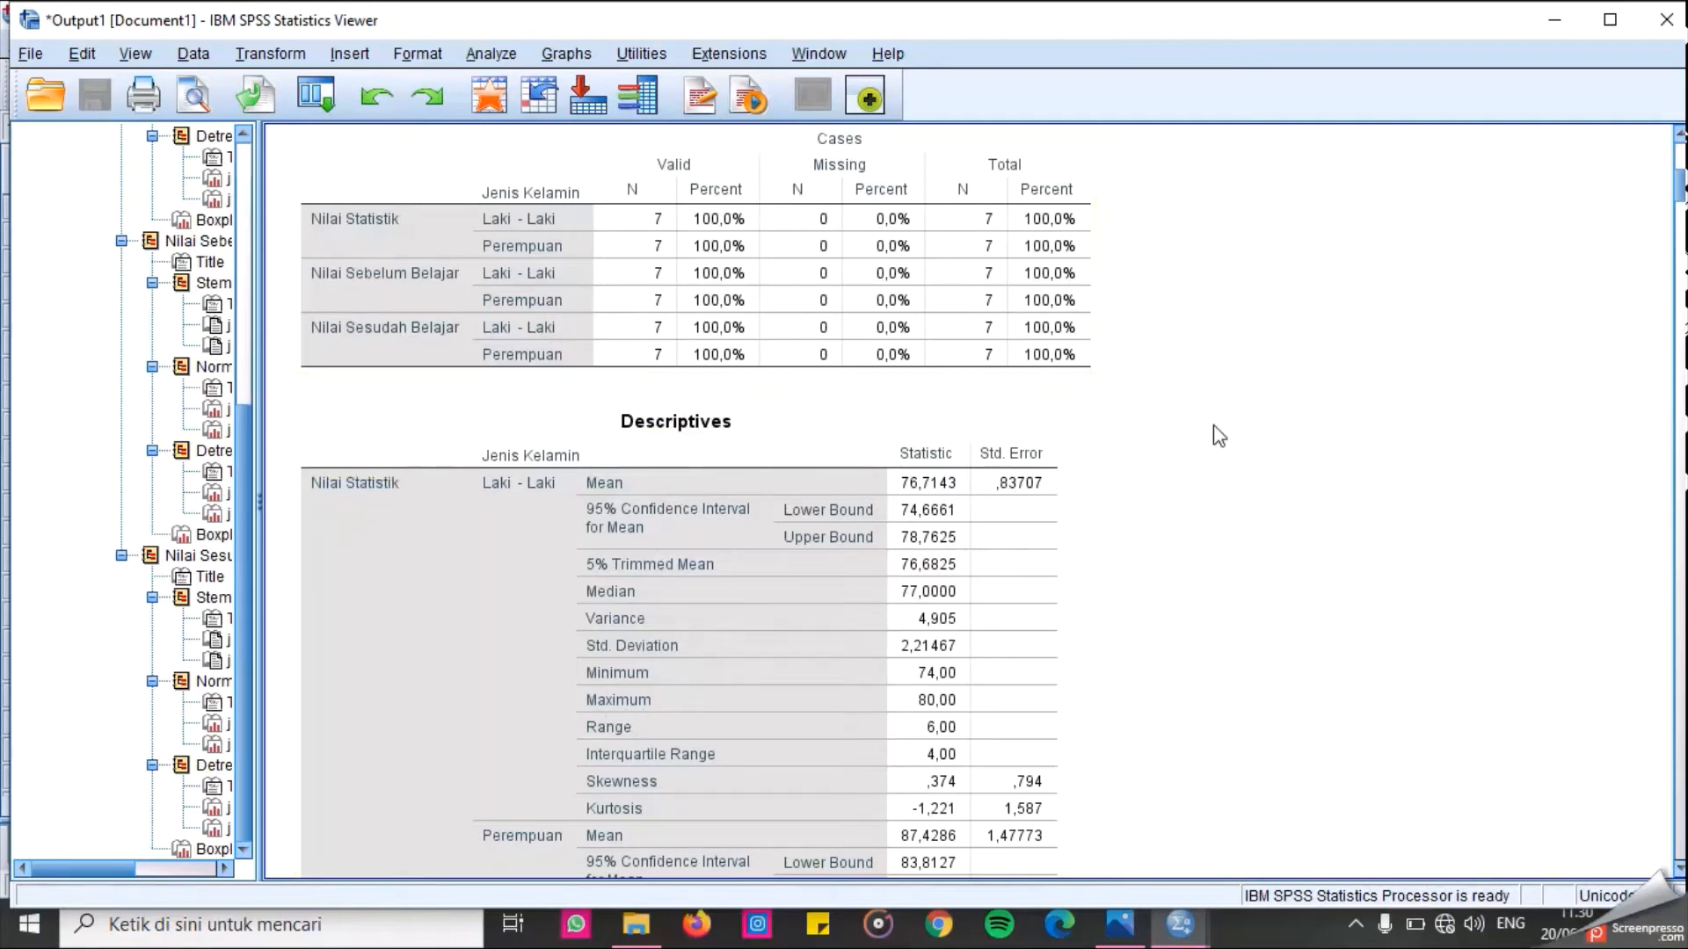
scroll(1218, 435, "down", 5)
scroll(1170, 524, "down", 4)
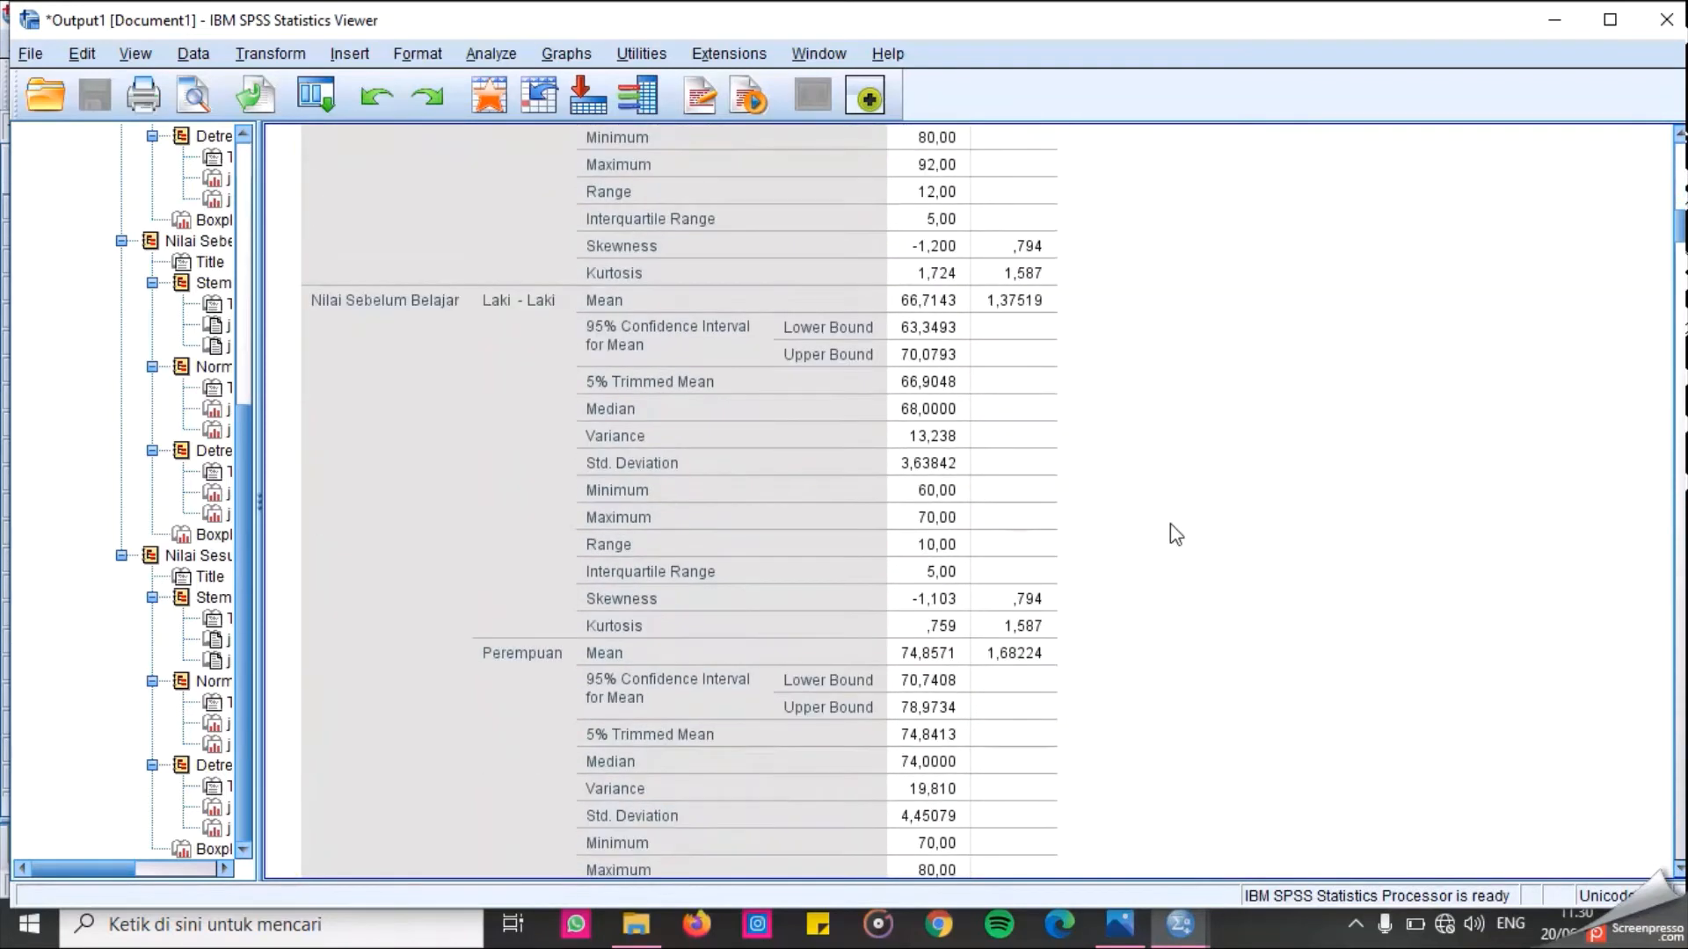
scroll(1171, 525, "down", 5)
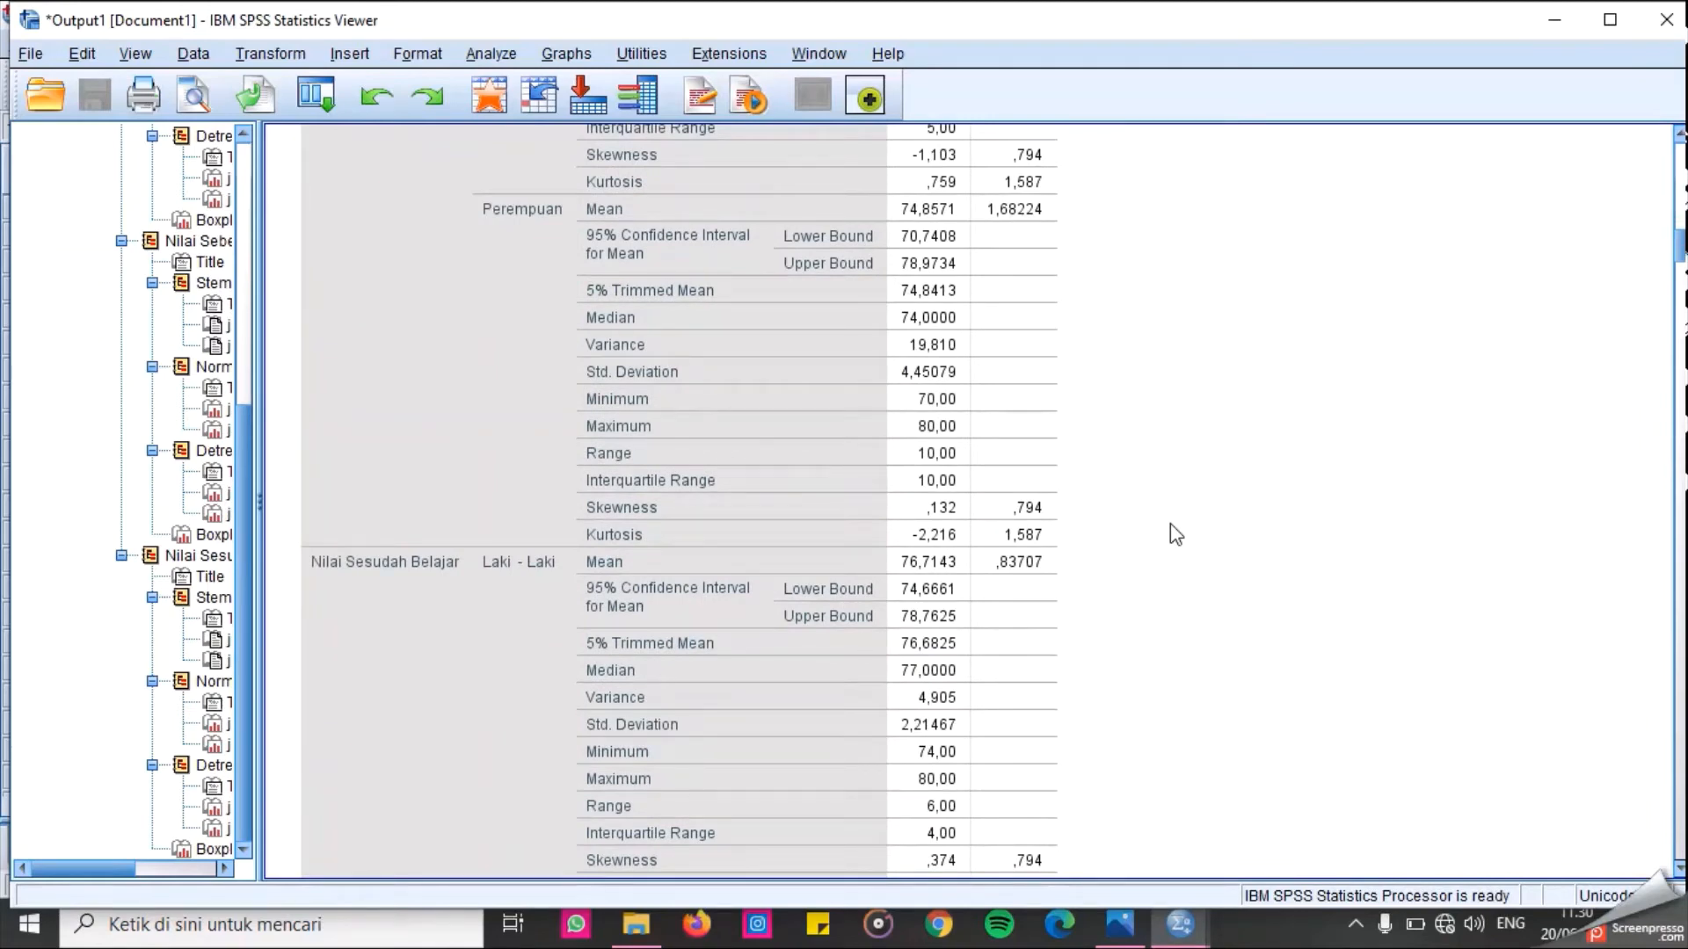
scroll(1175, 533, "up", 20)
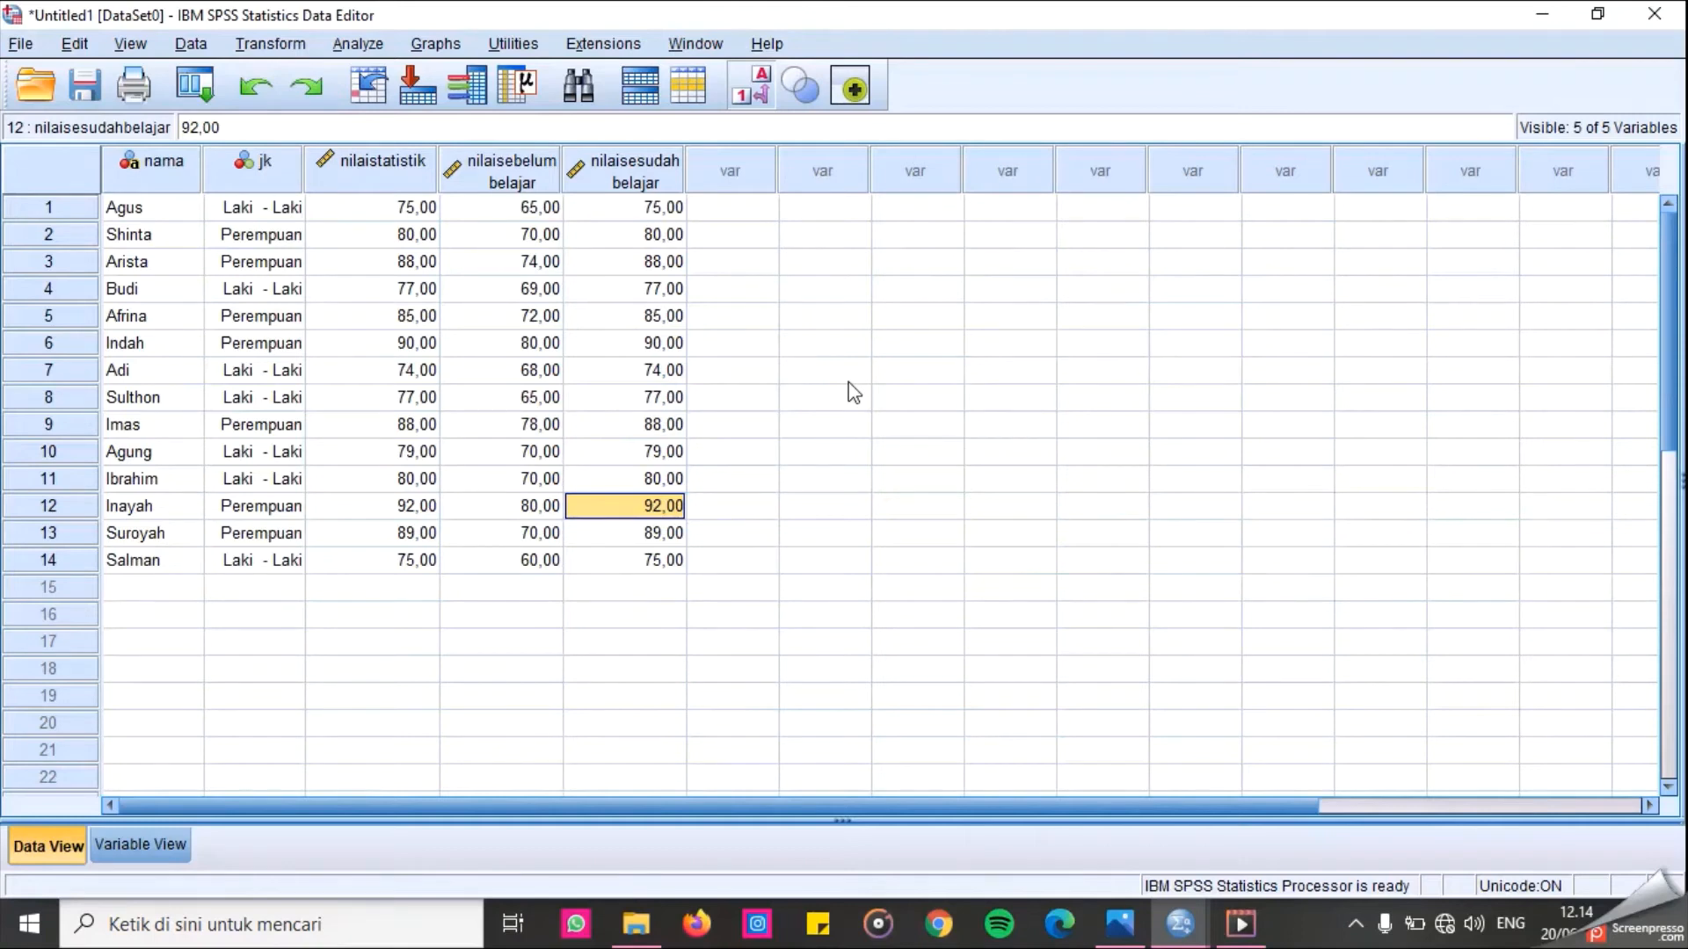
Open Independent-Samples T Test with Nilai Statistik as test variable and Jenis Kelamin as grouping variable, checking the 95% confidence option.
left_click(378, 50)
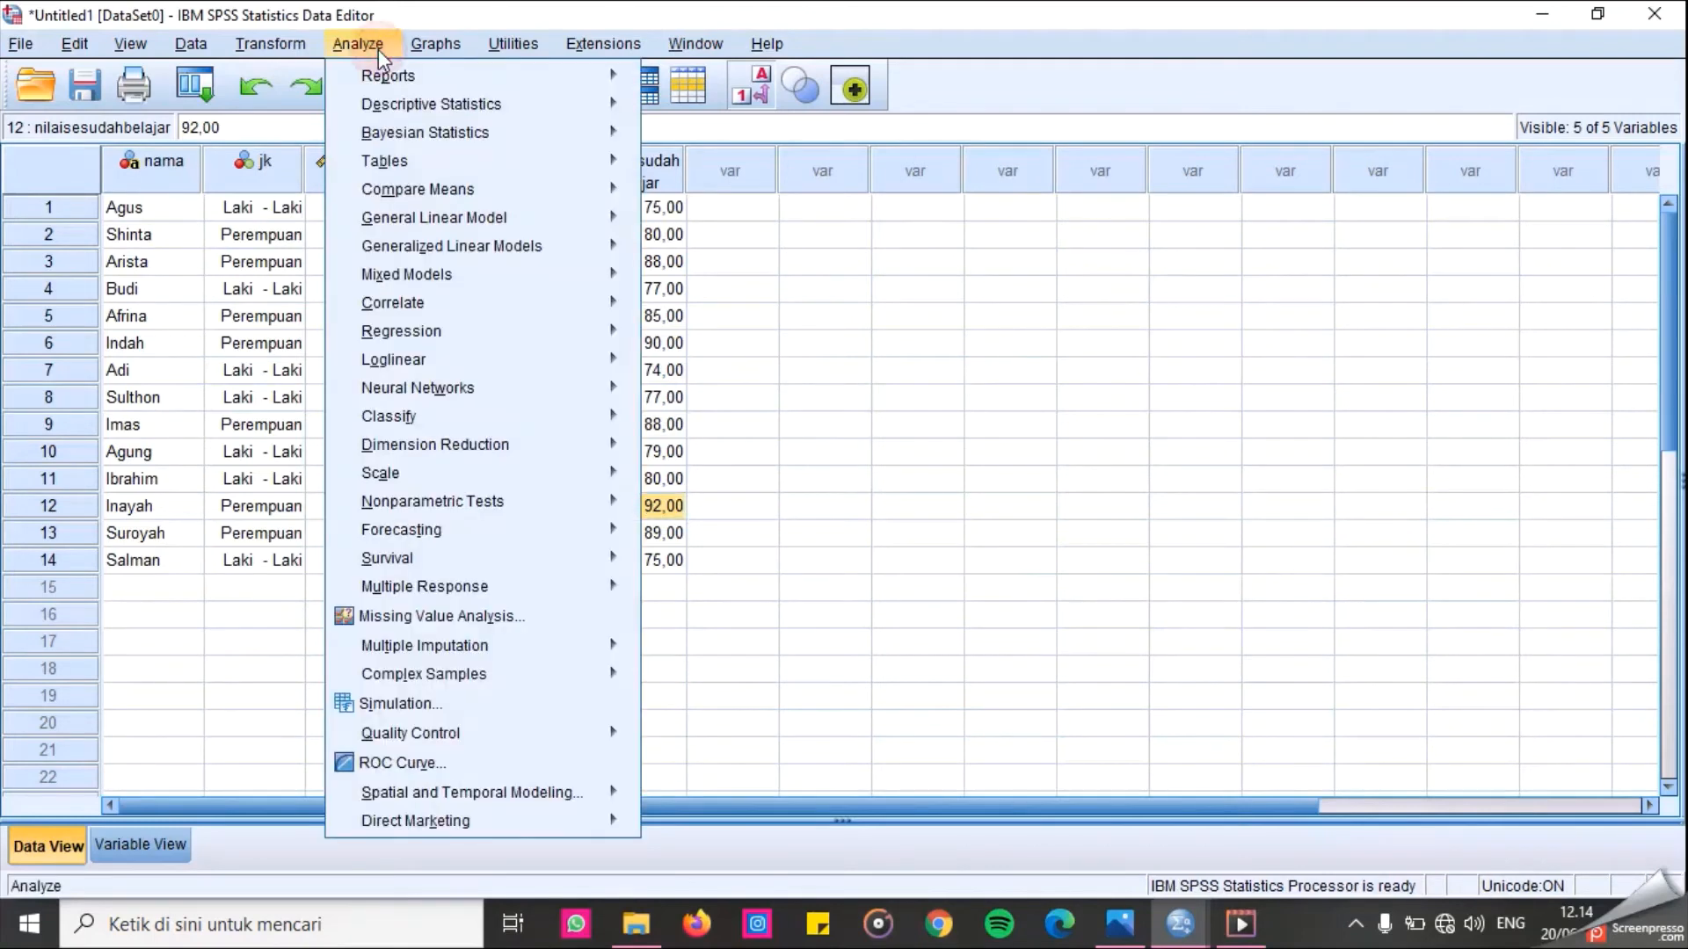
mouse_move(412, 199)
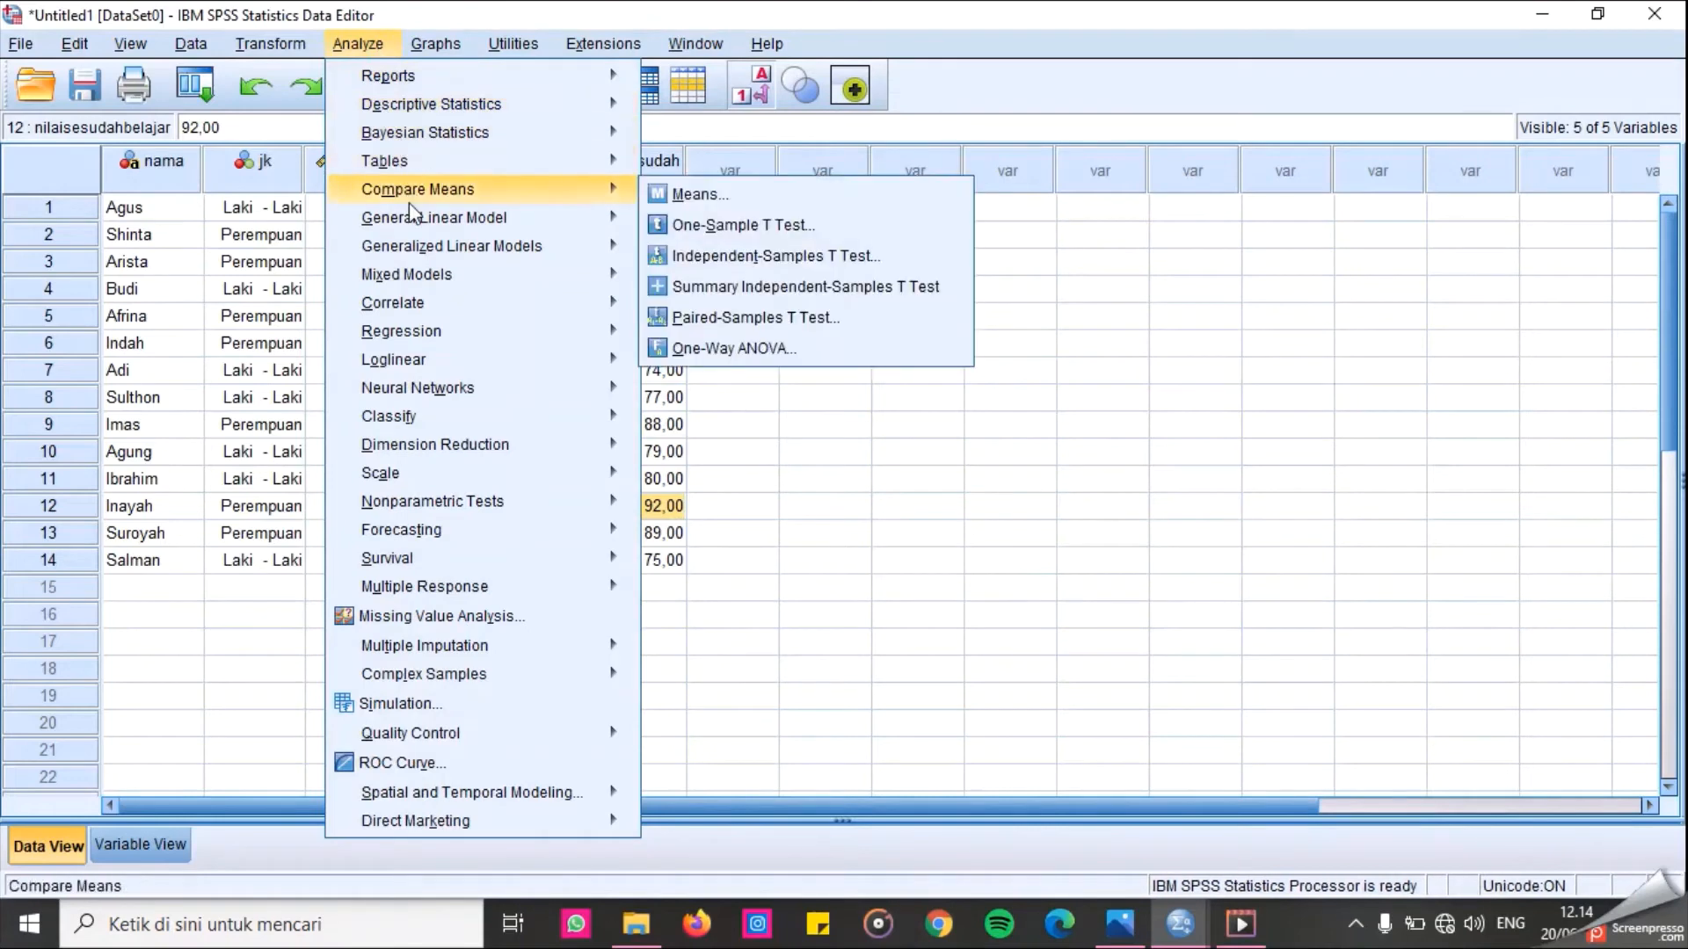
left_click(767, 261)
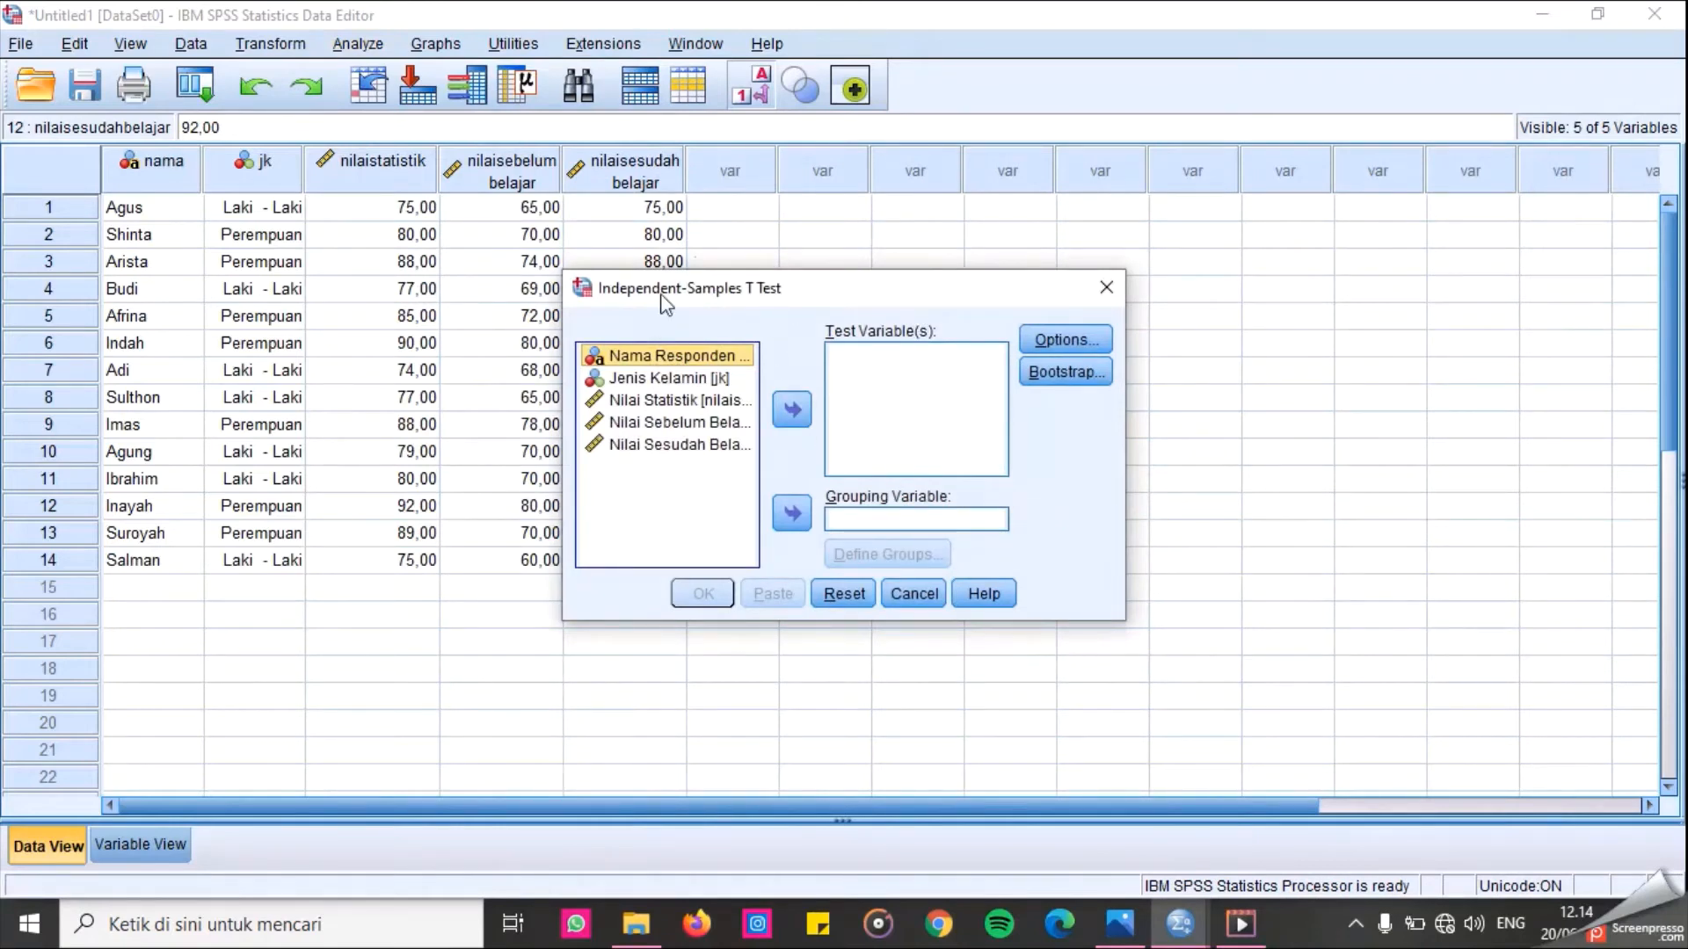
left_click(673, 405)
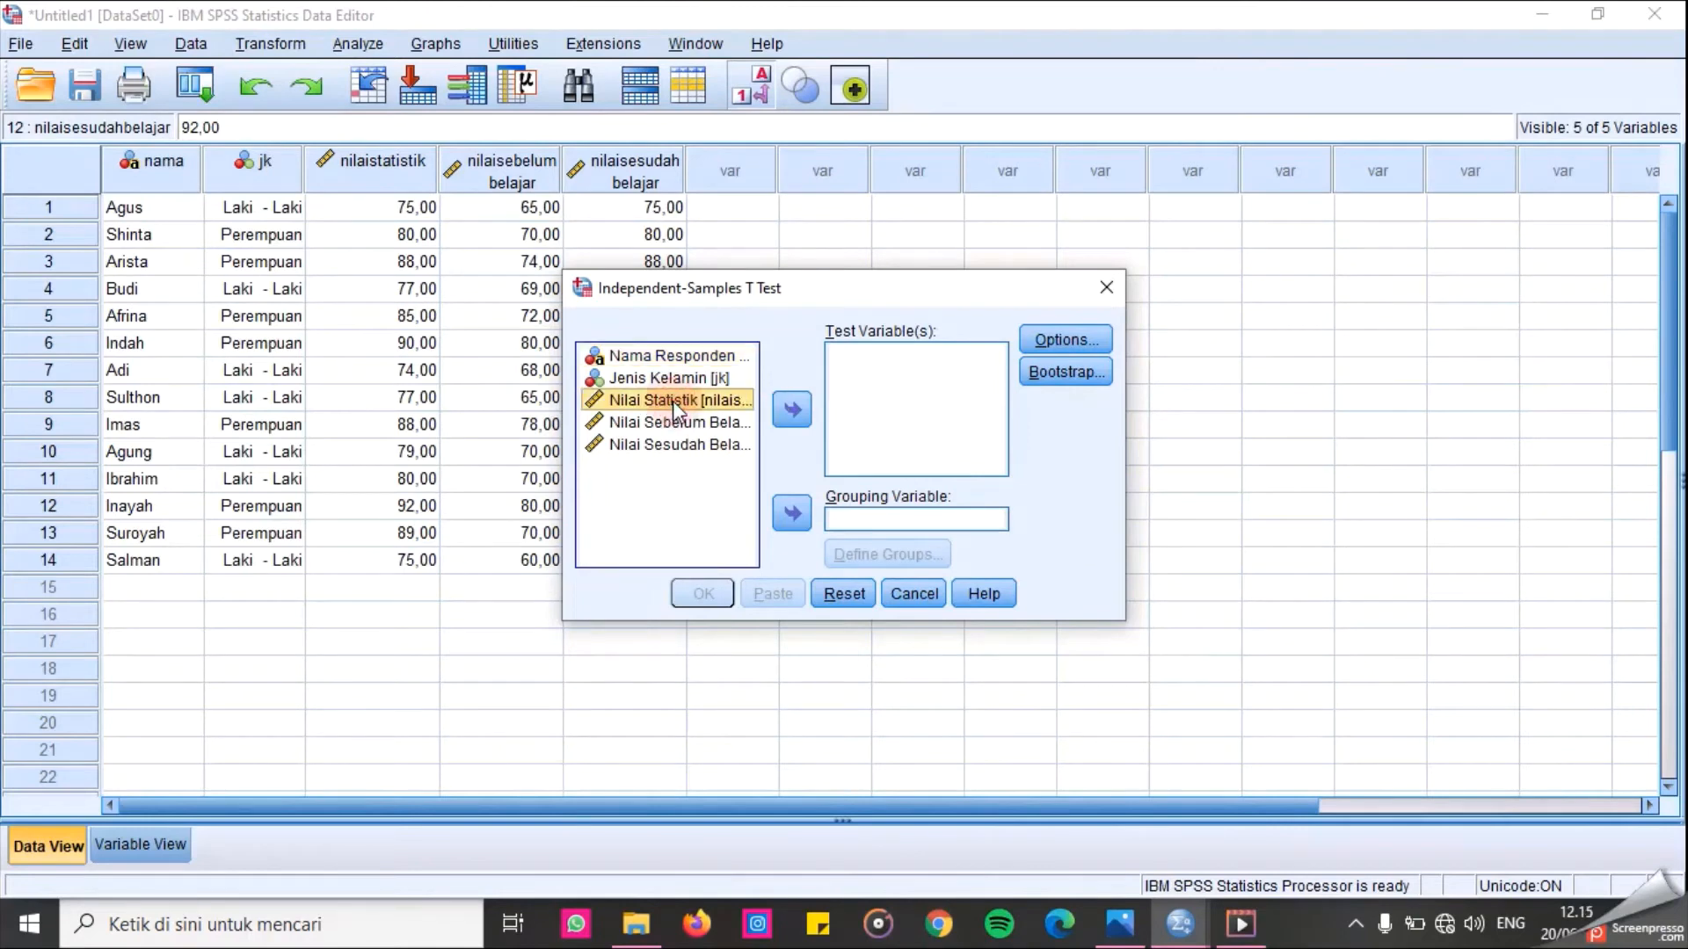
left_click(791, 409)
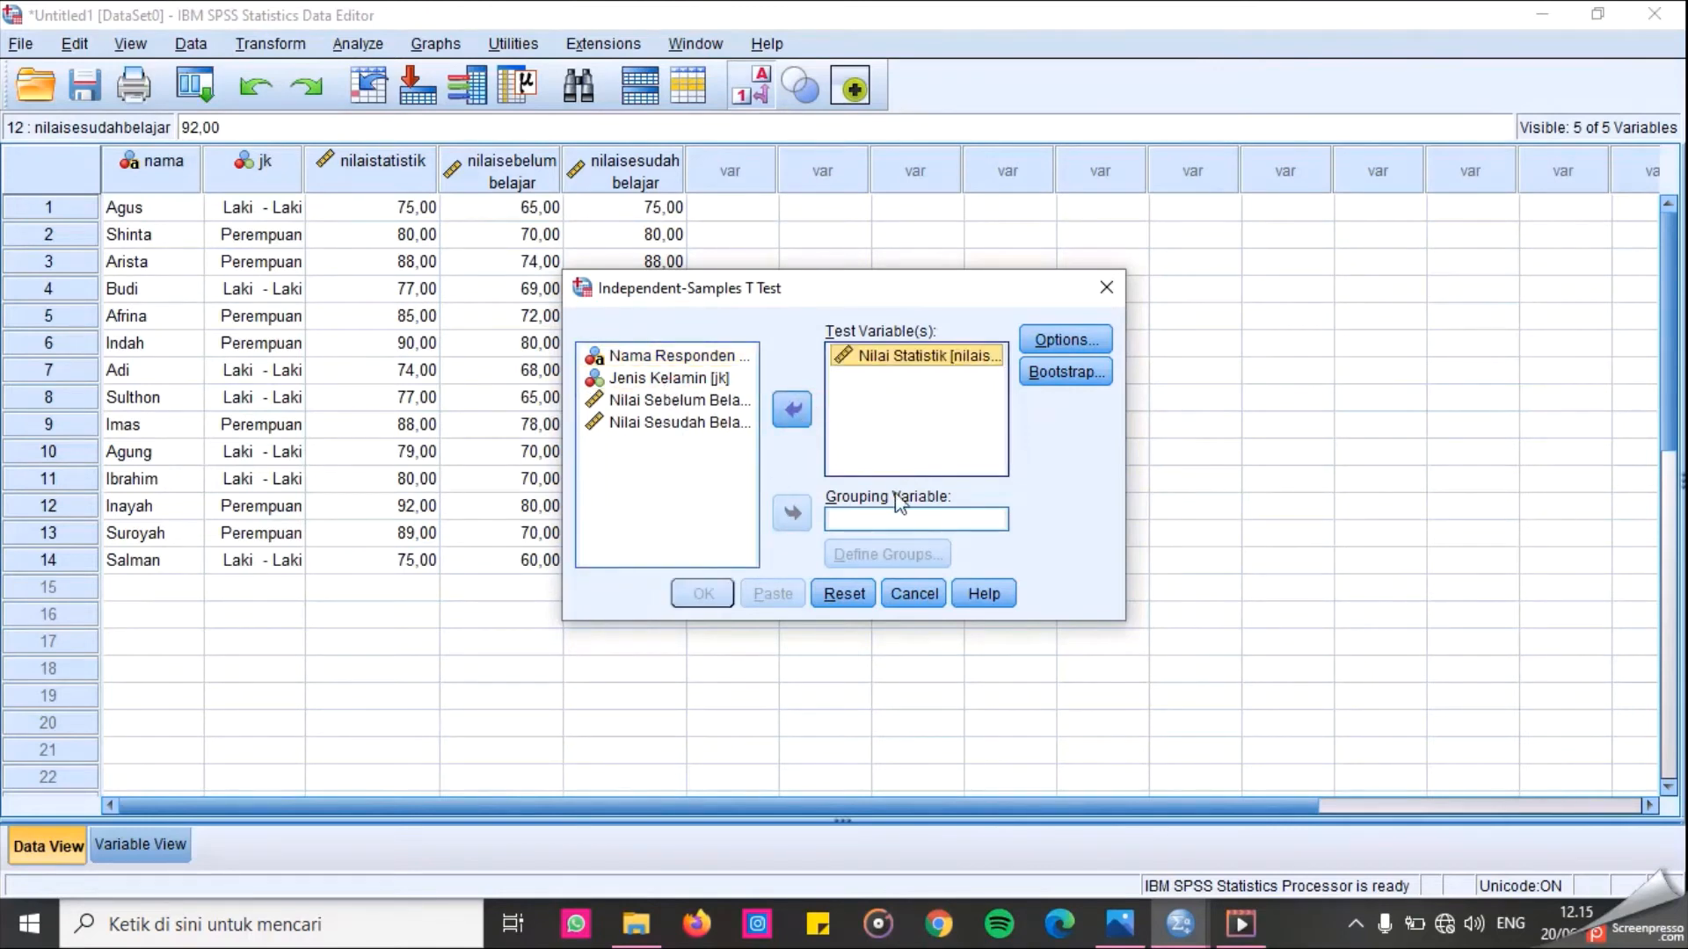
left_click(668, 378)
left_click(792, 515)
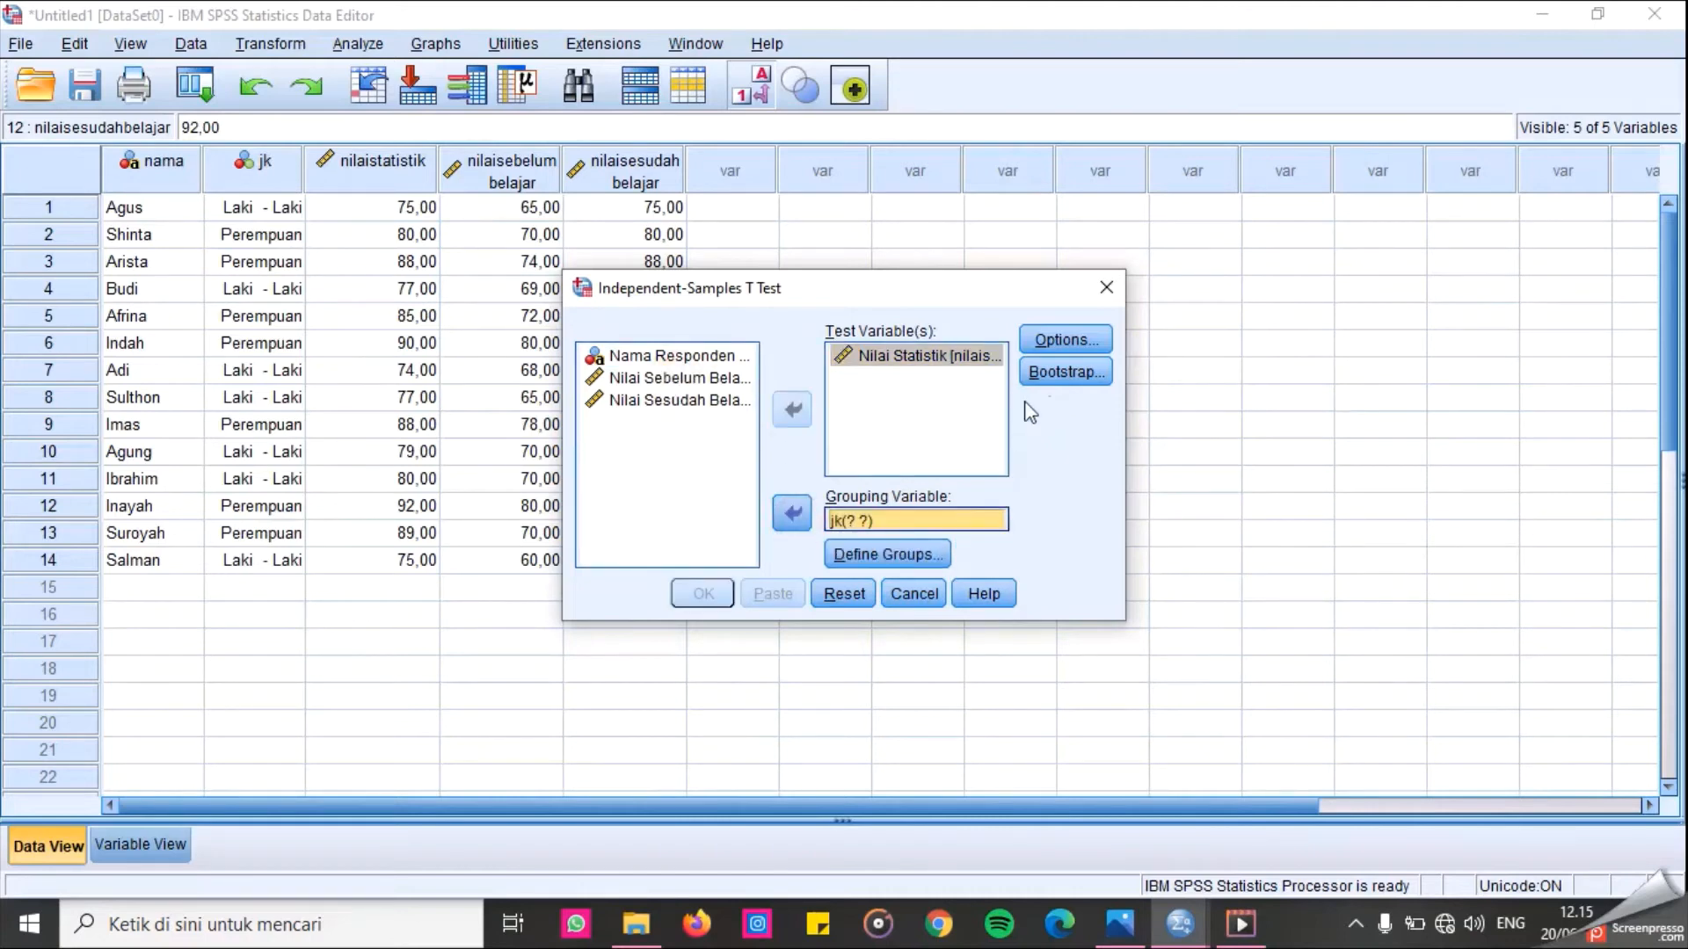
left_click(1056, 341)
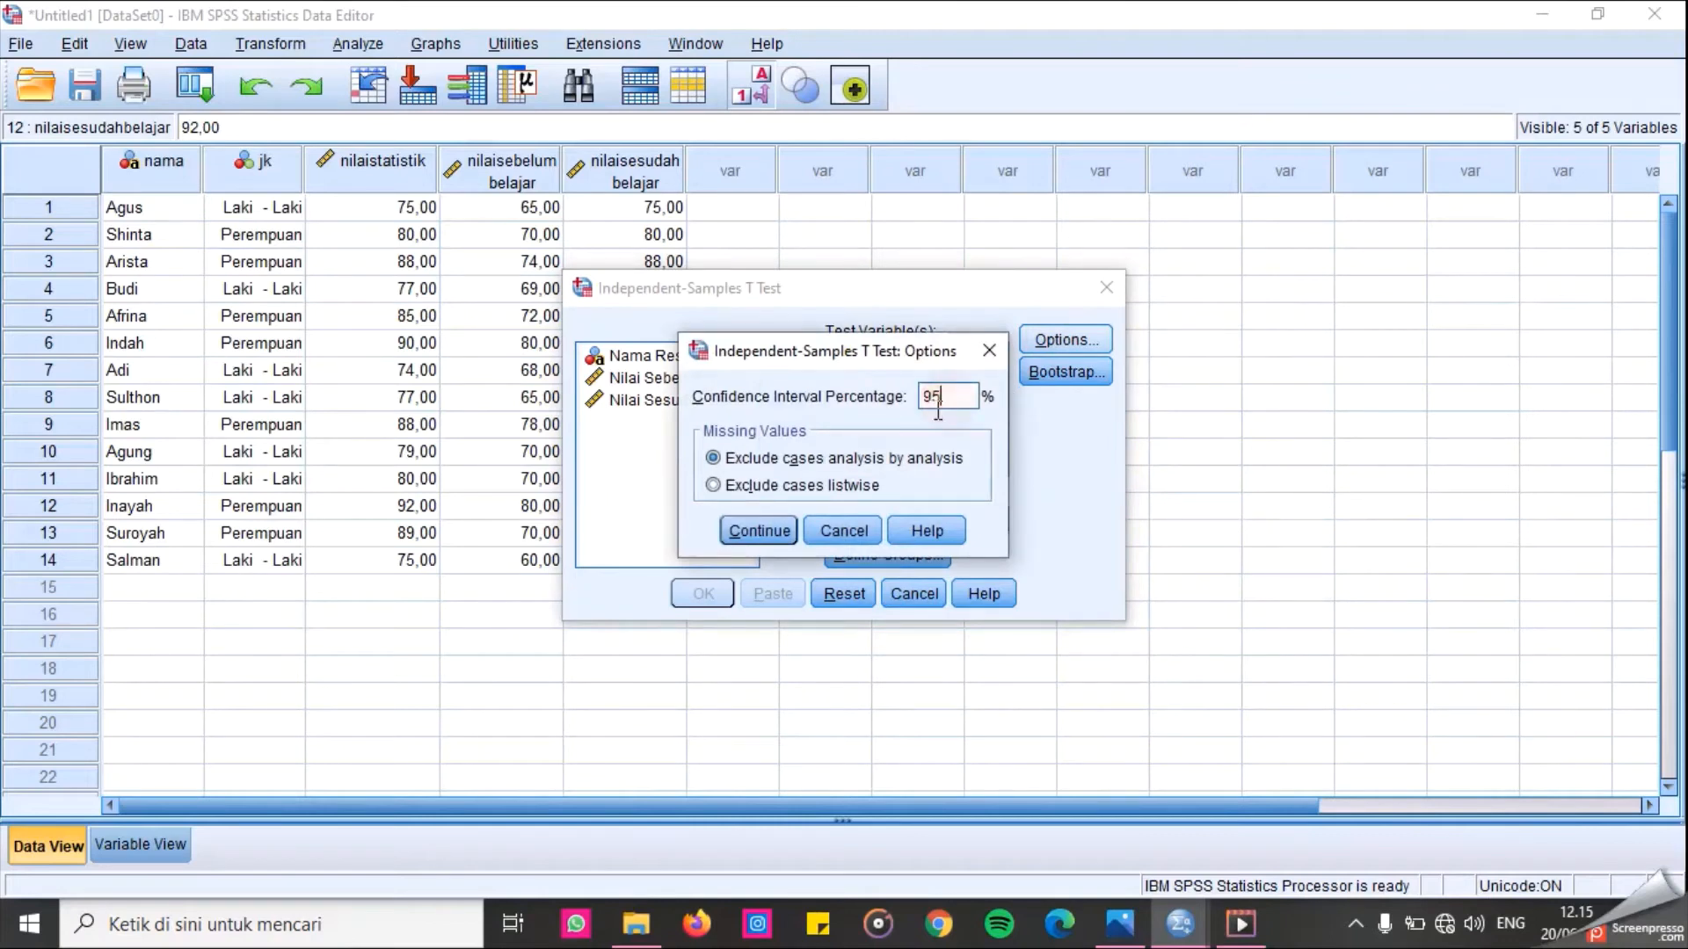
left_click(772, 531)
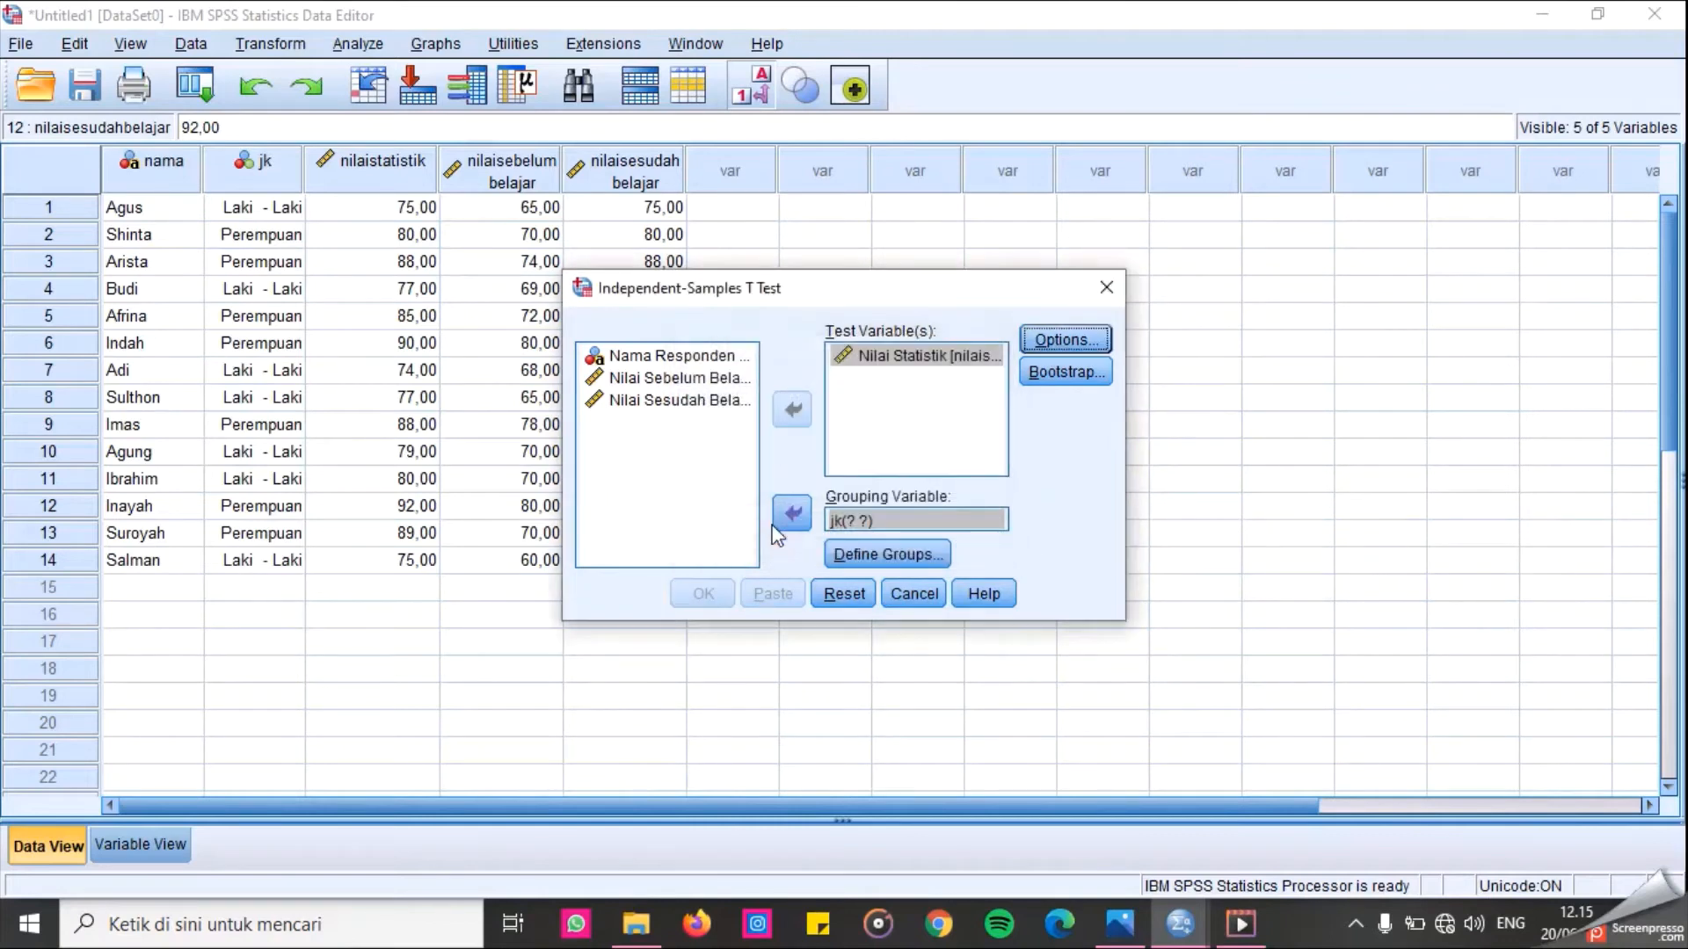
Define the grouping values as 1 and 2 and run the independent-samples t-test.
left_click(863, 554)
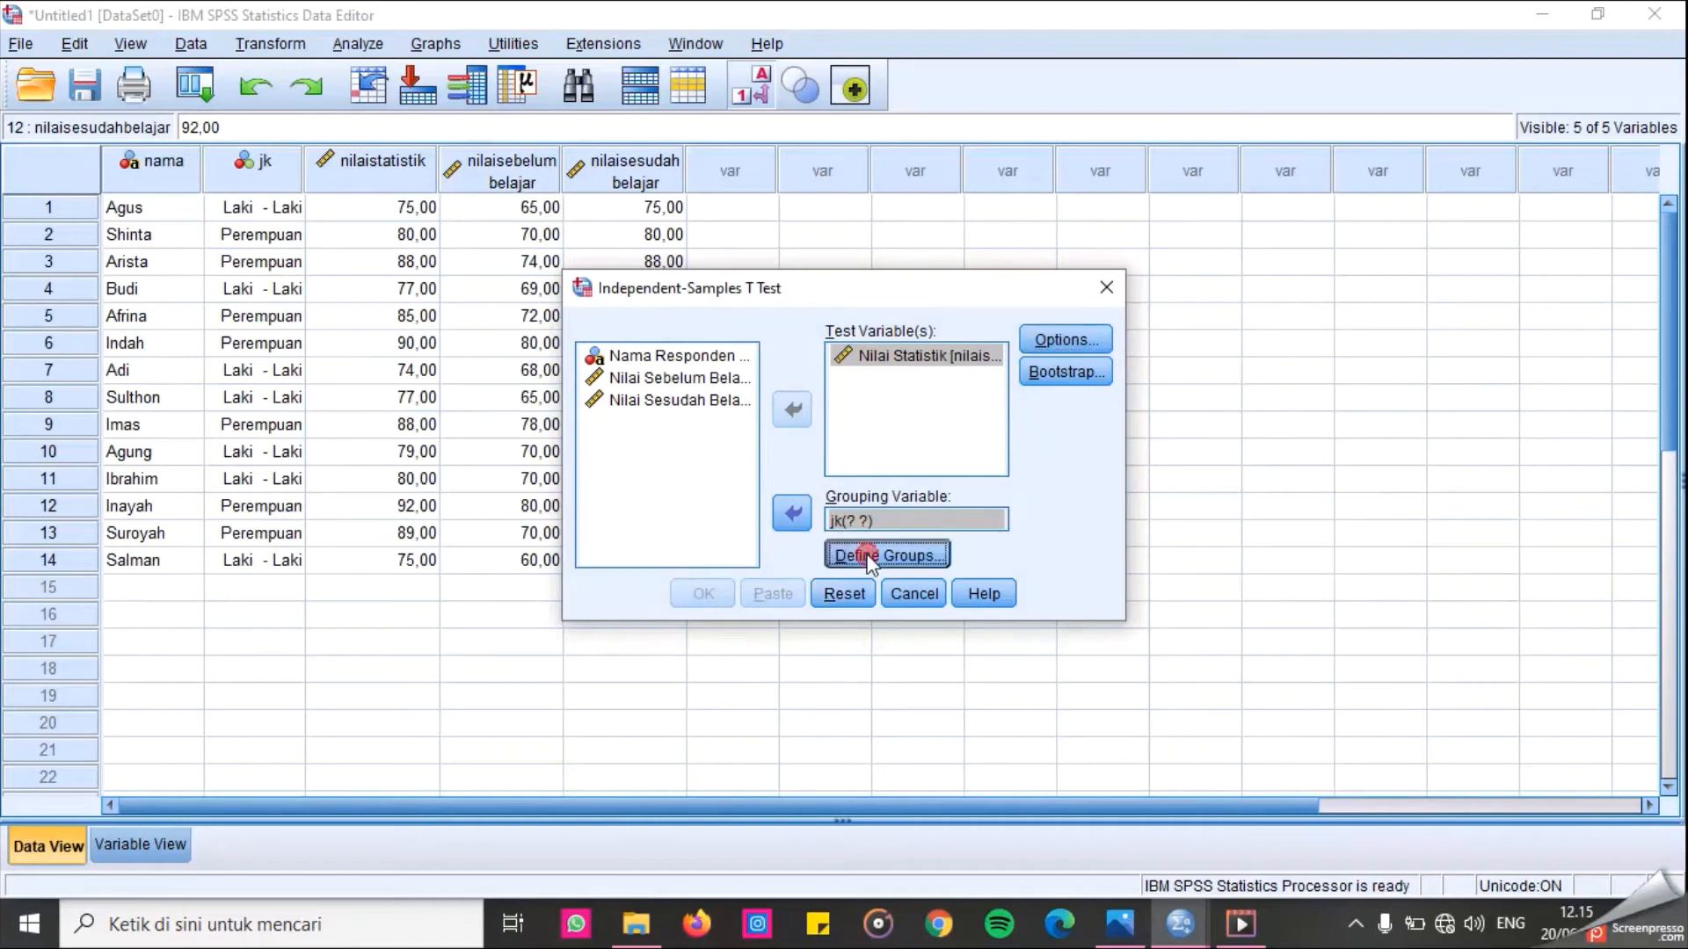
left_click(869, 419)
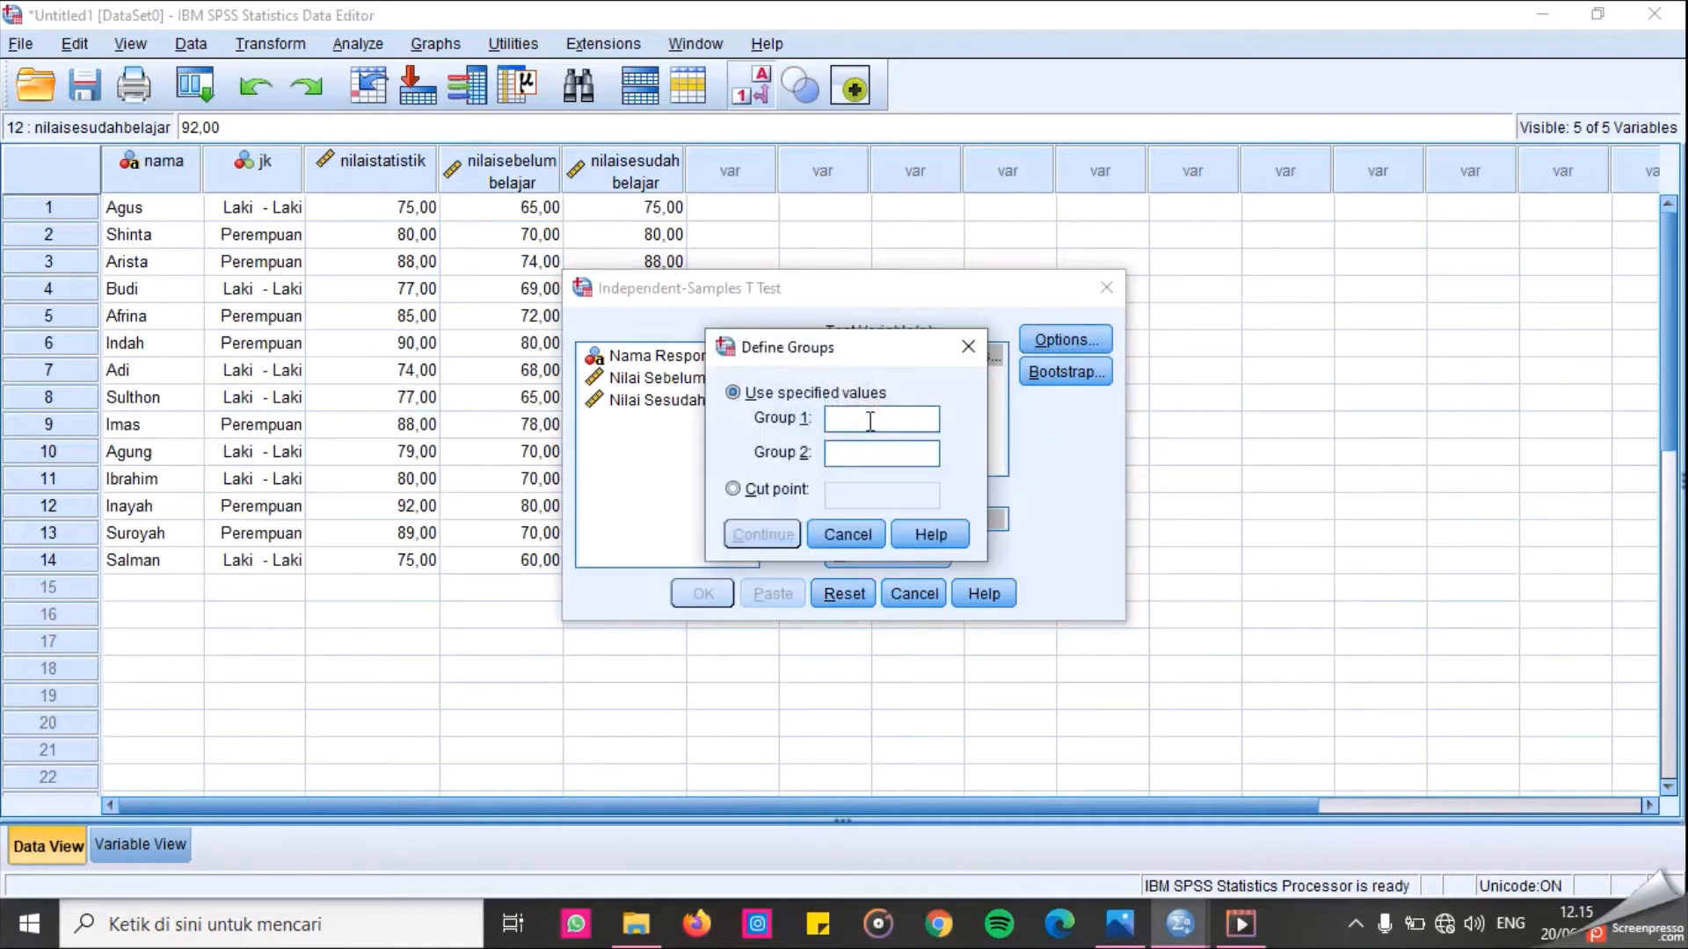
type("1")
left_click(861, 464)
type("2")
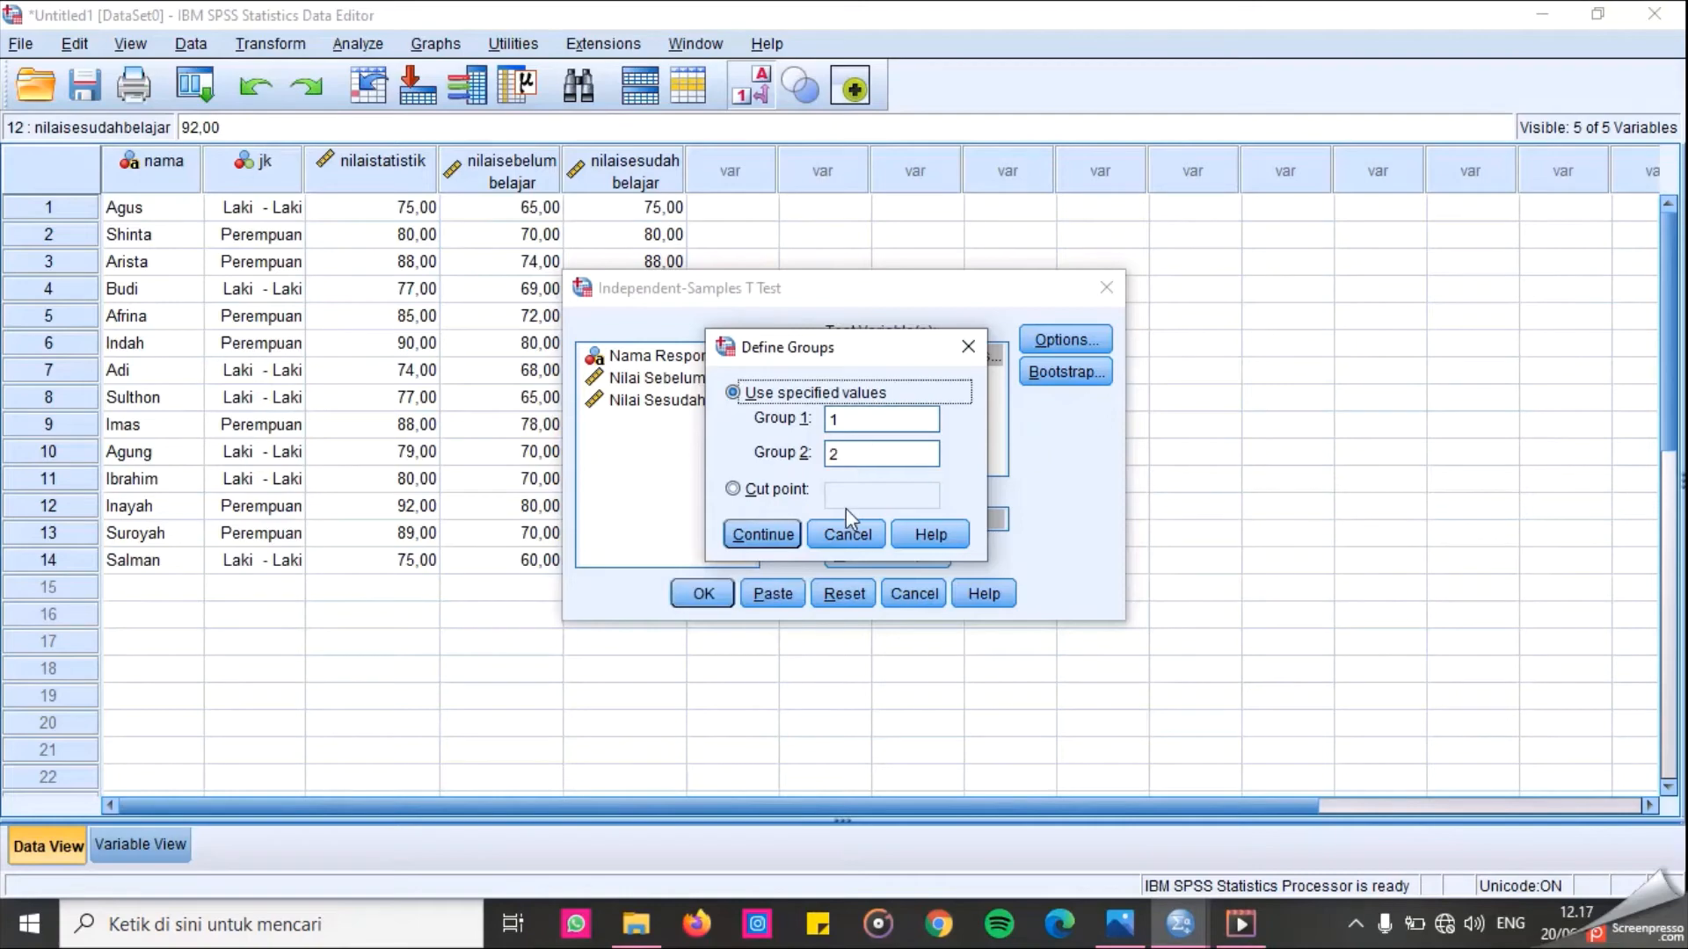
left_click(763, 534)
left_click(704, 594)
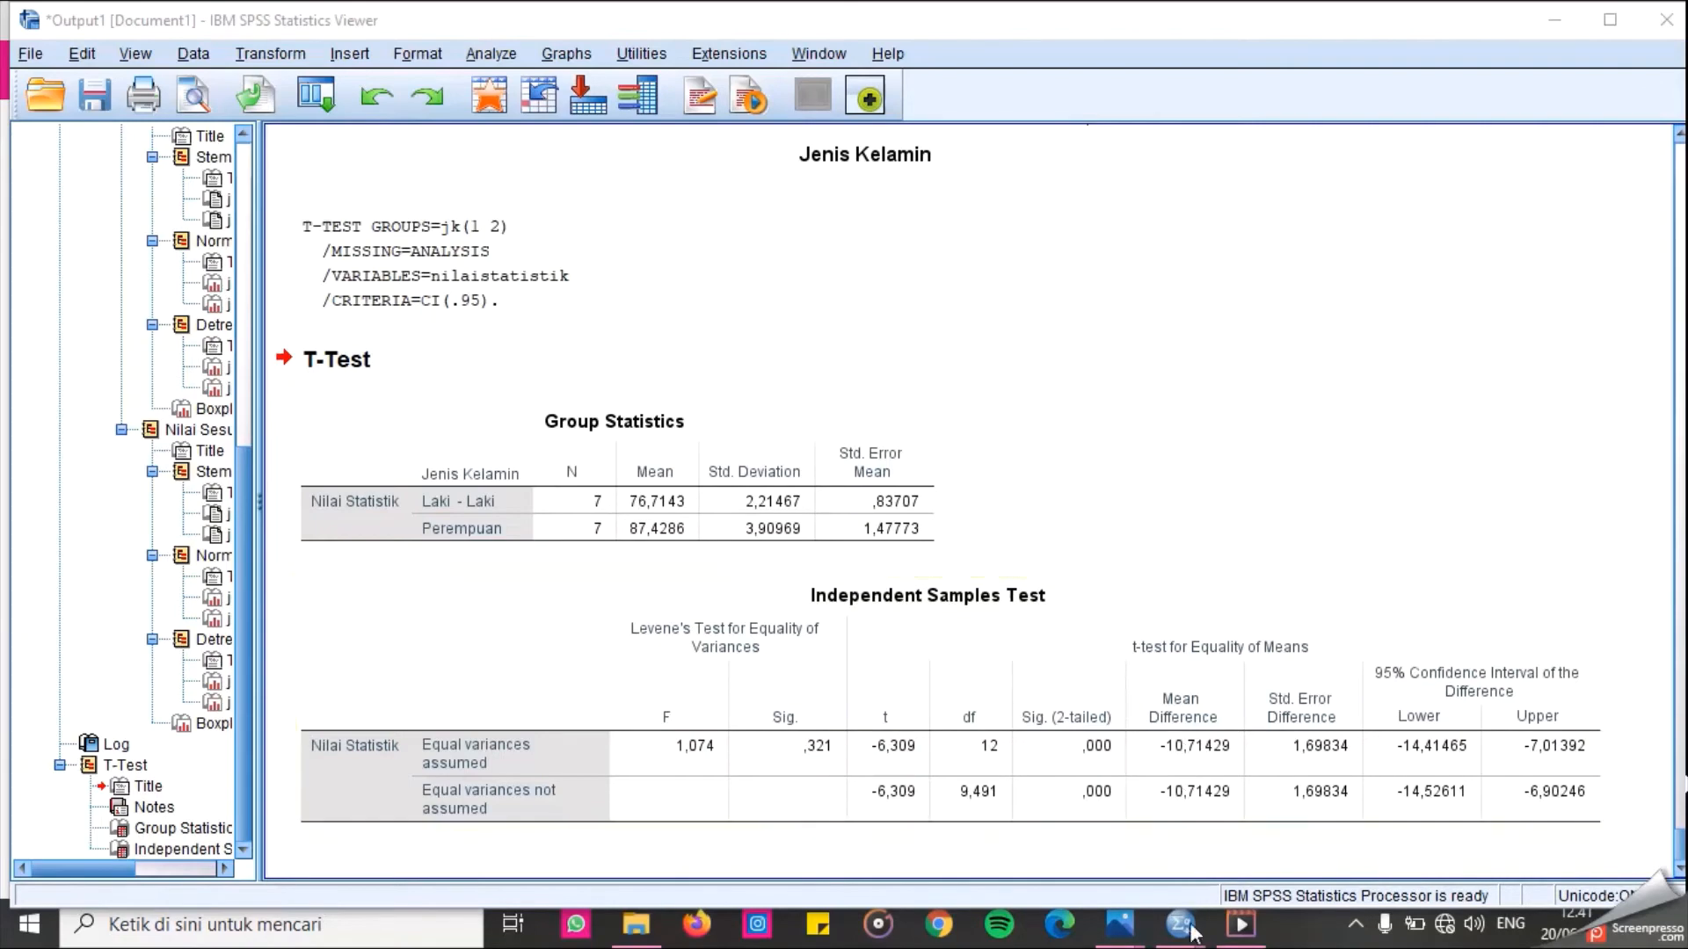
Back in the data editor, reopen Explore and rework the dependent list, removing Nilai Statistik and adding Nilai Sebelum Belajar.
mouse_move(1183, 927)
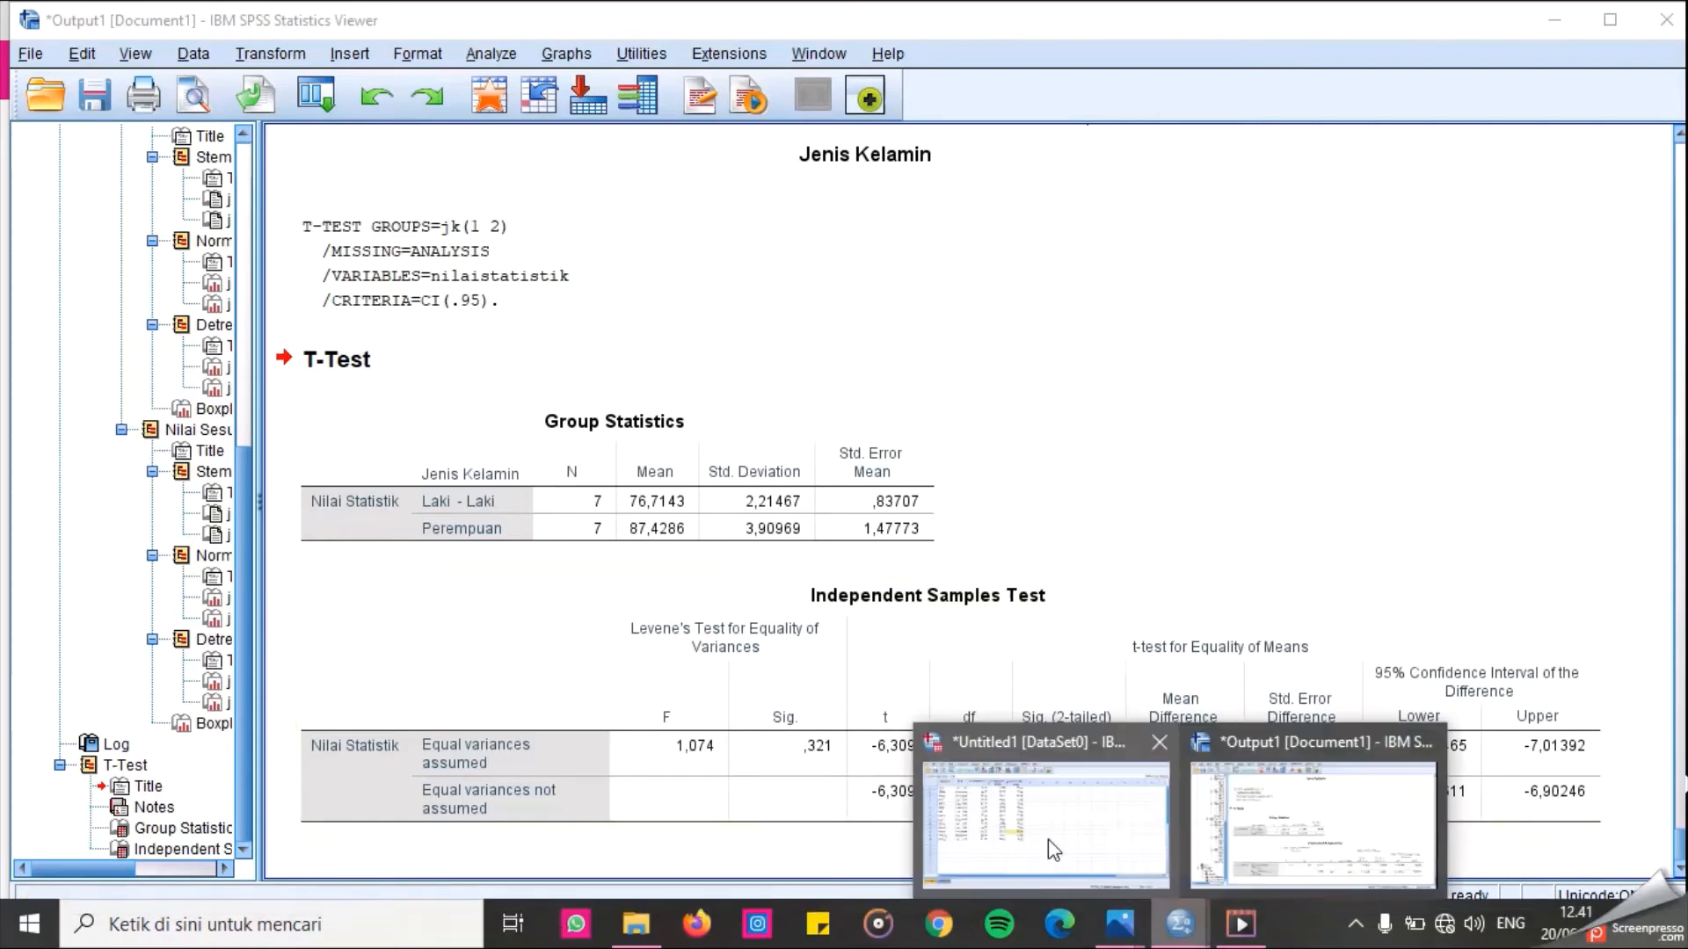
left_click(1048, 839)
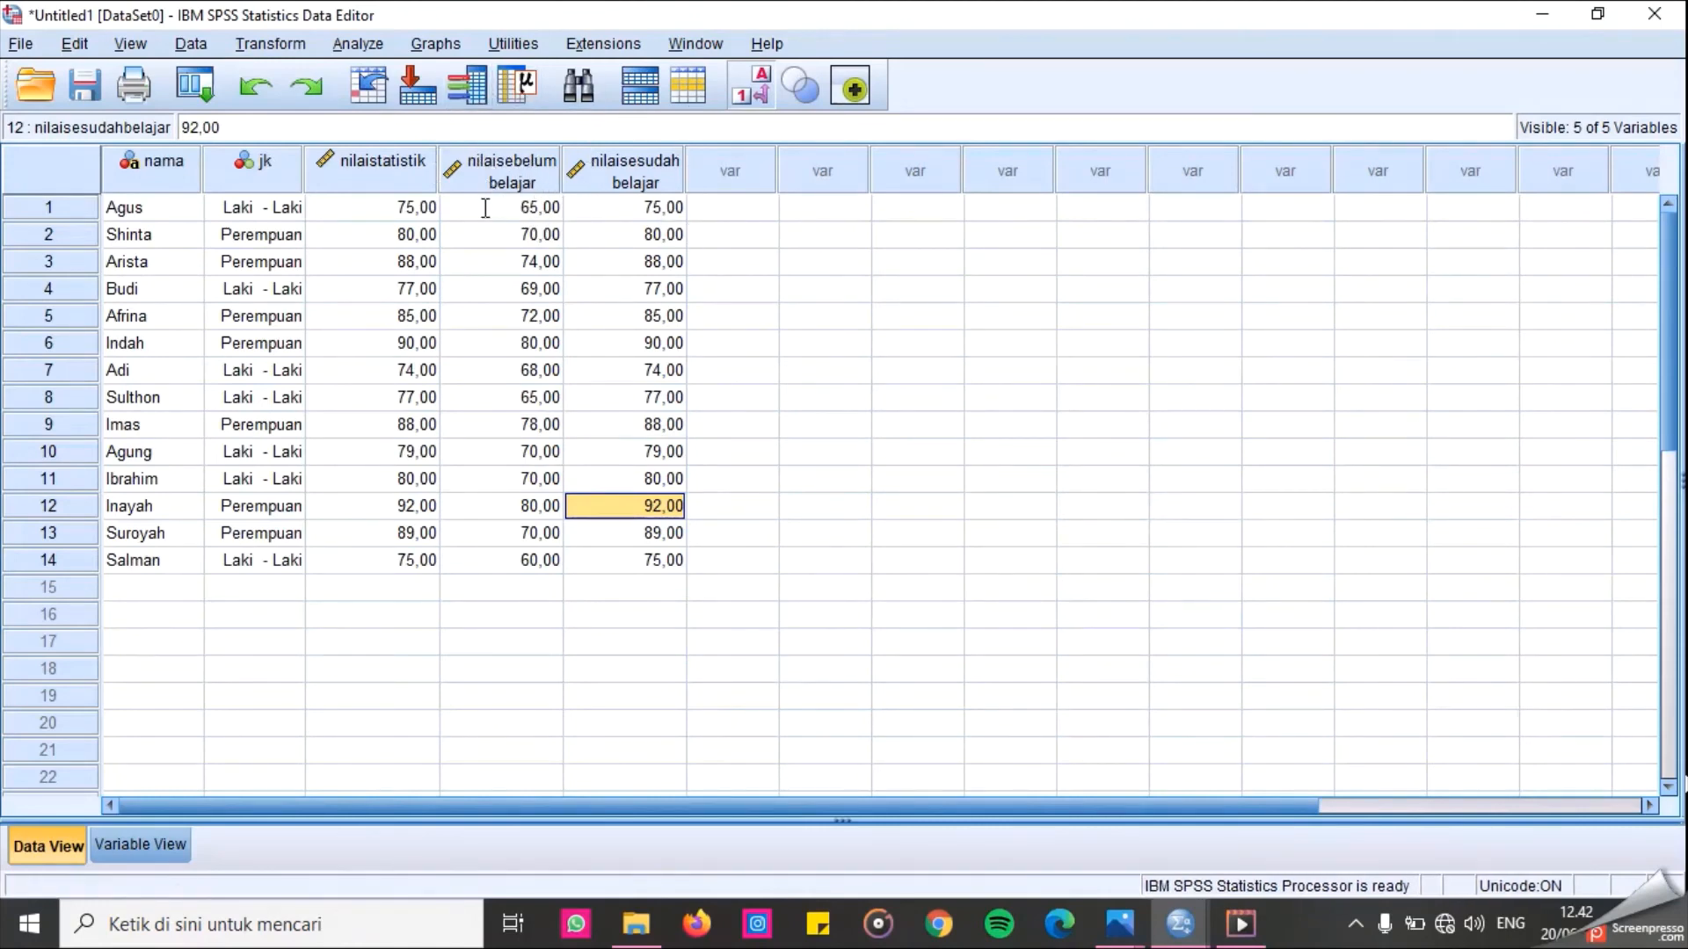
left_click_drag(723, 211, 655, 236)
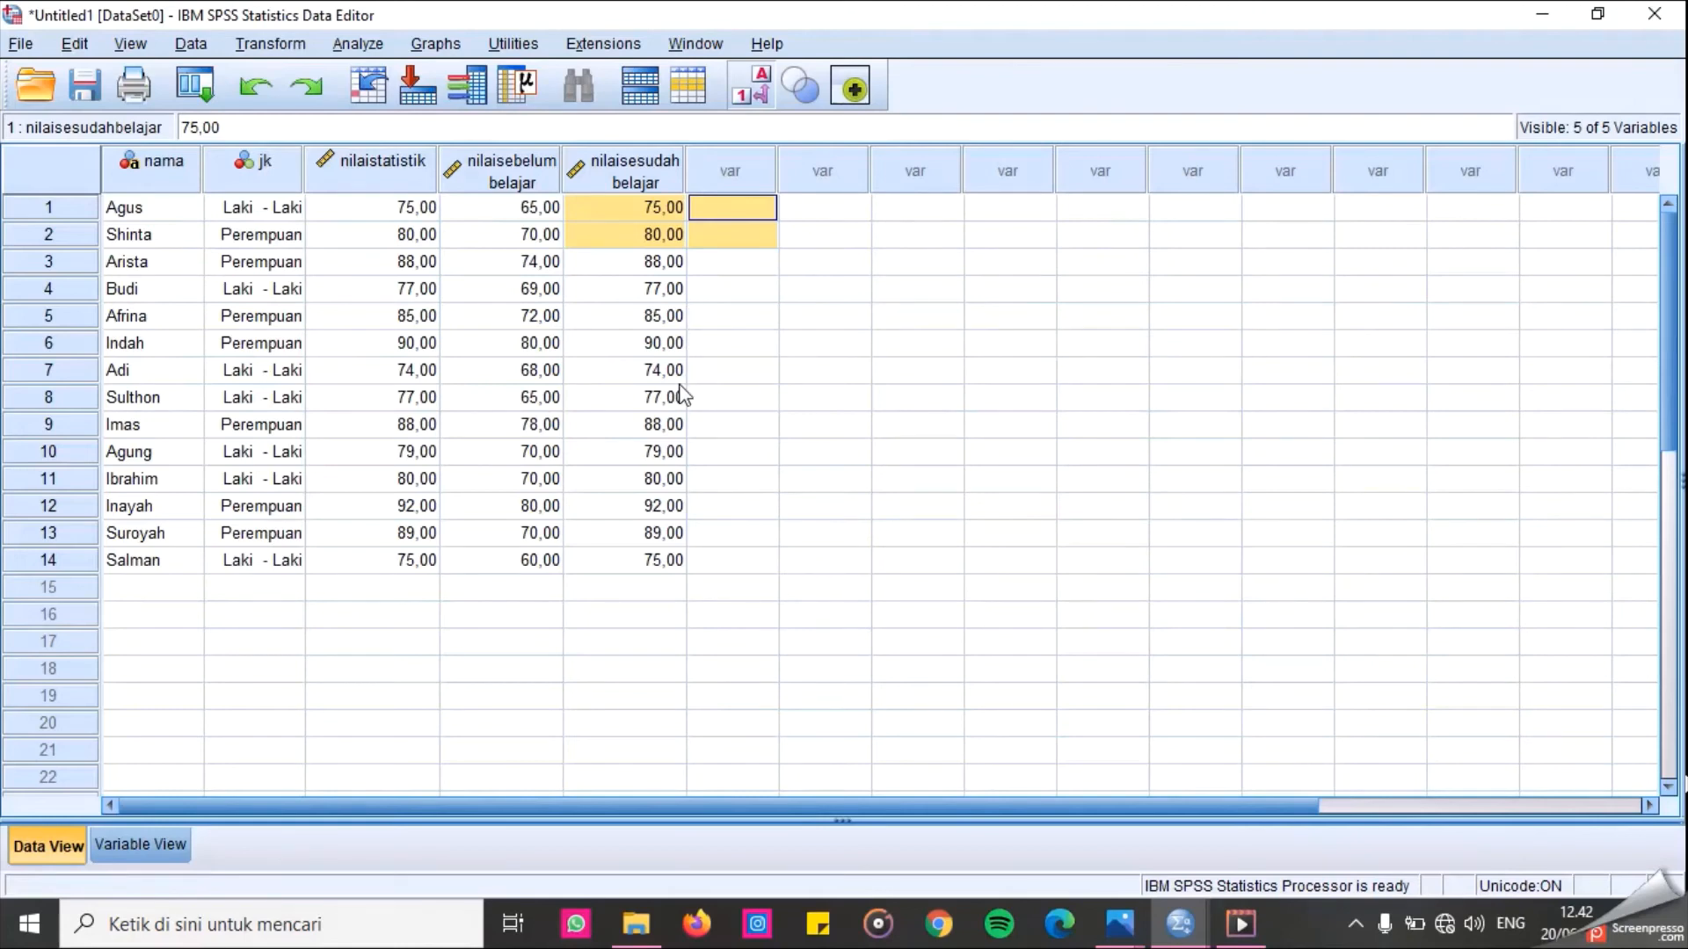
left_click(944, 317)
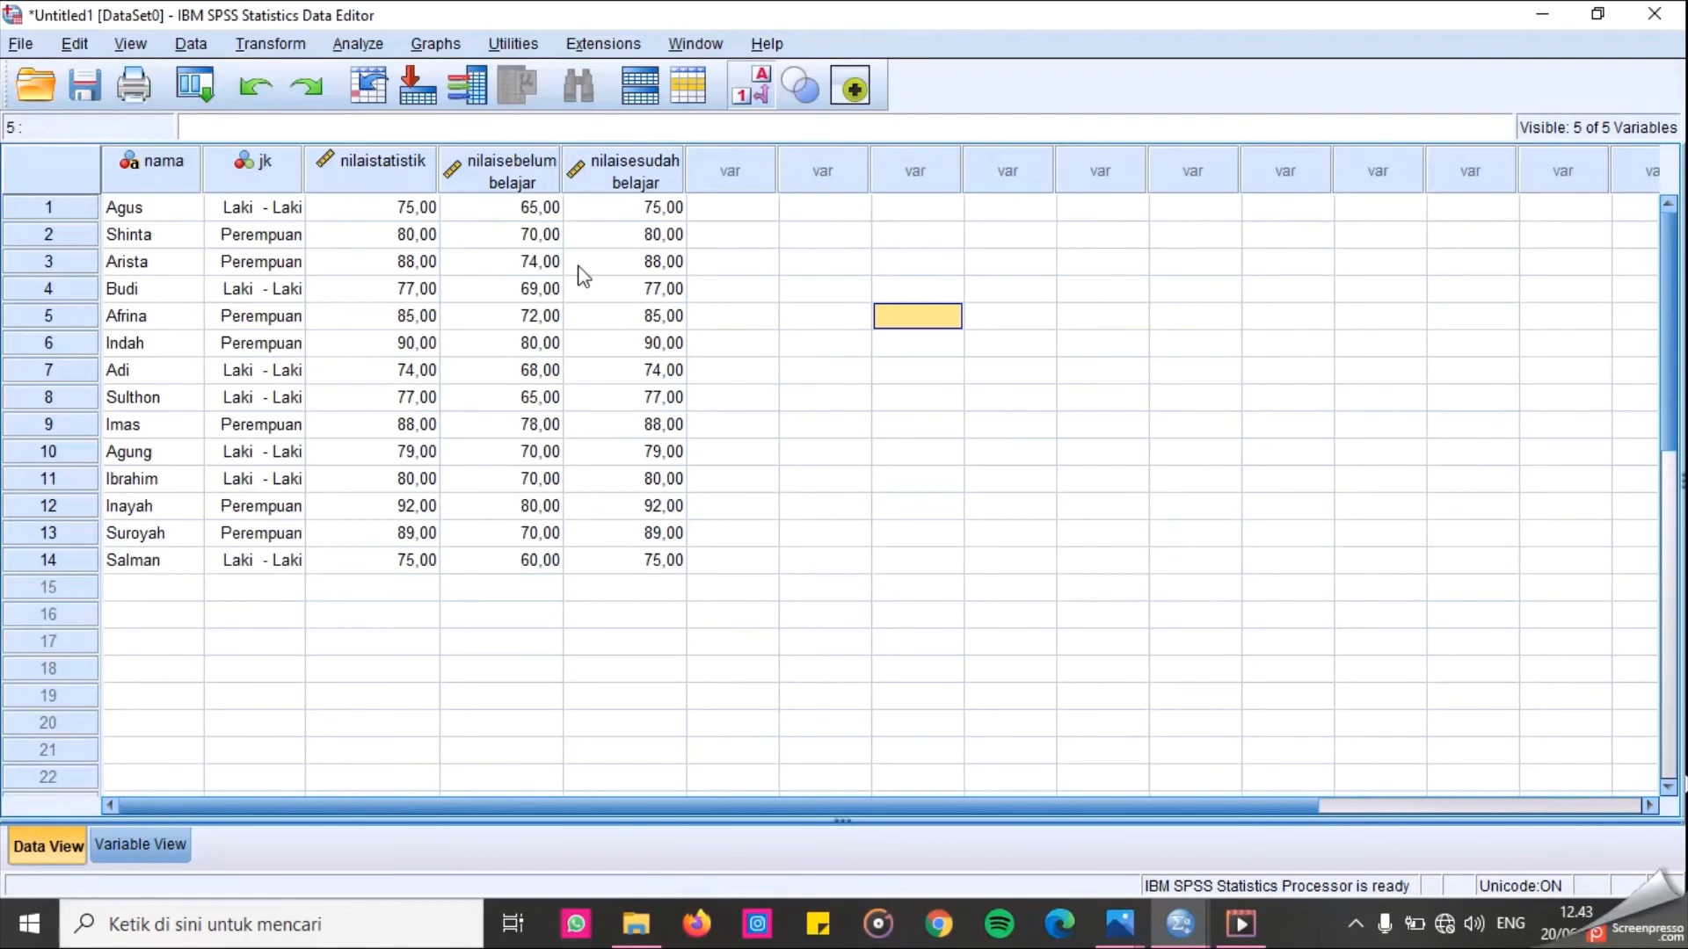
left_click(363, 44)
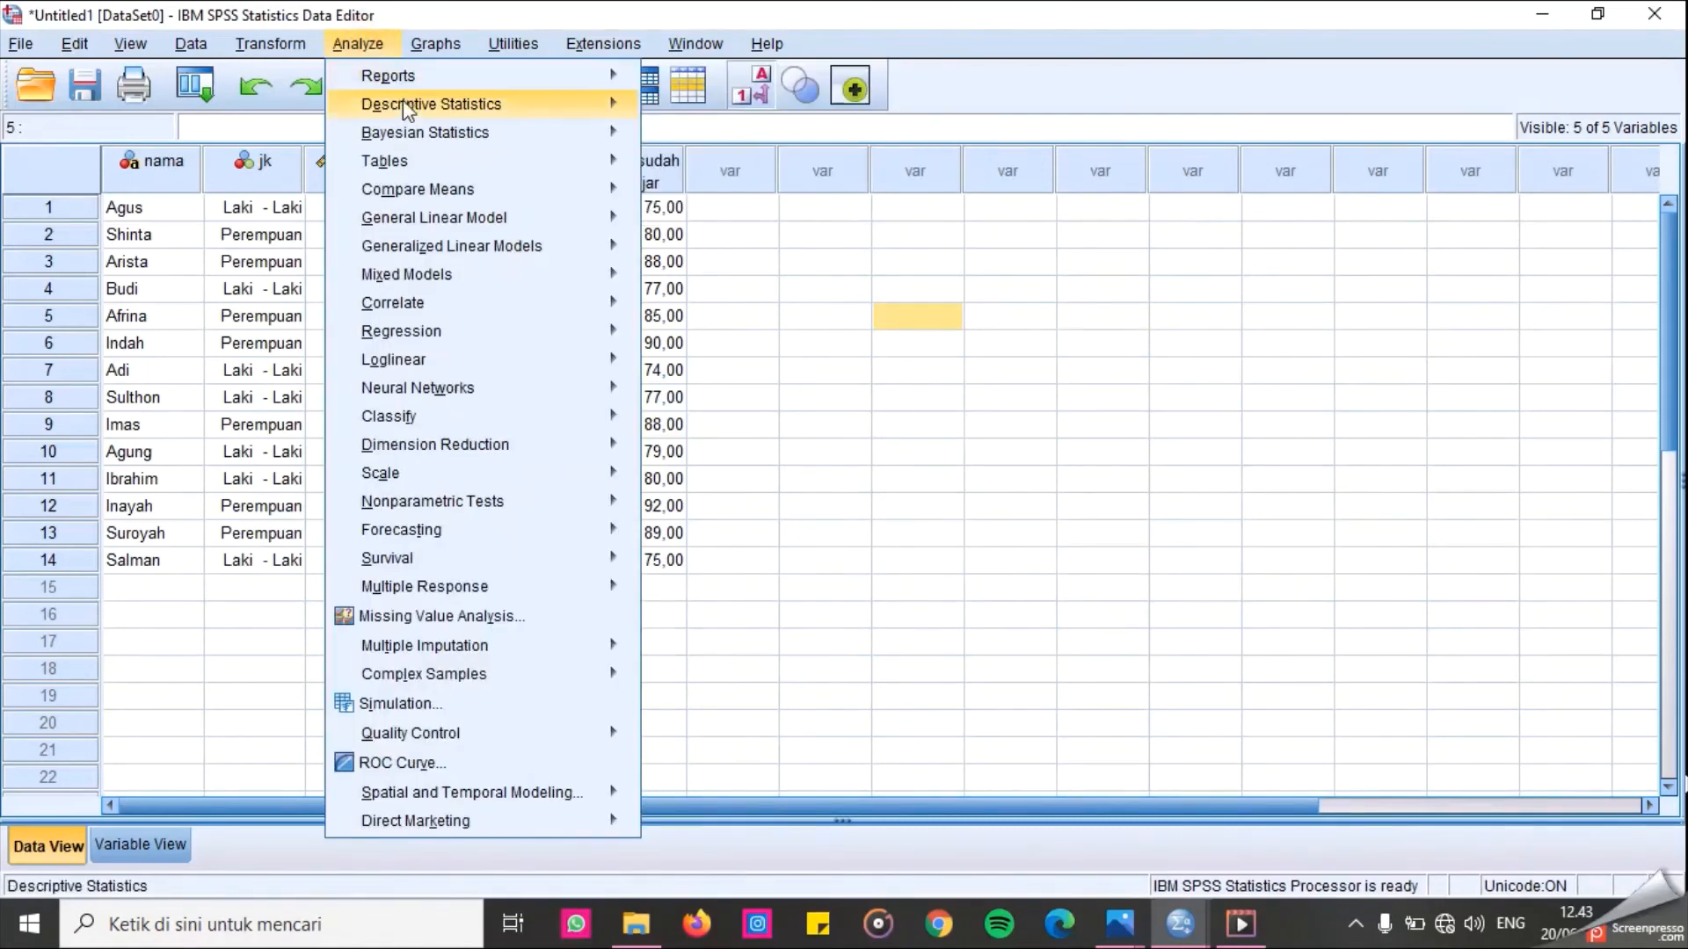
mouse_move(624, 117)
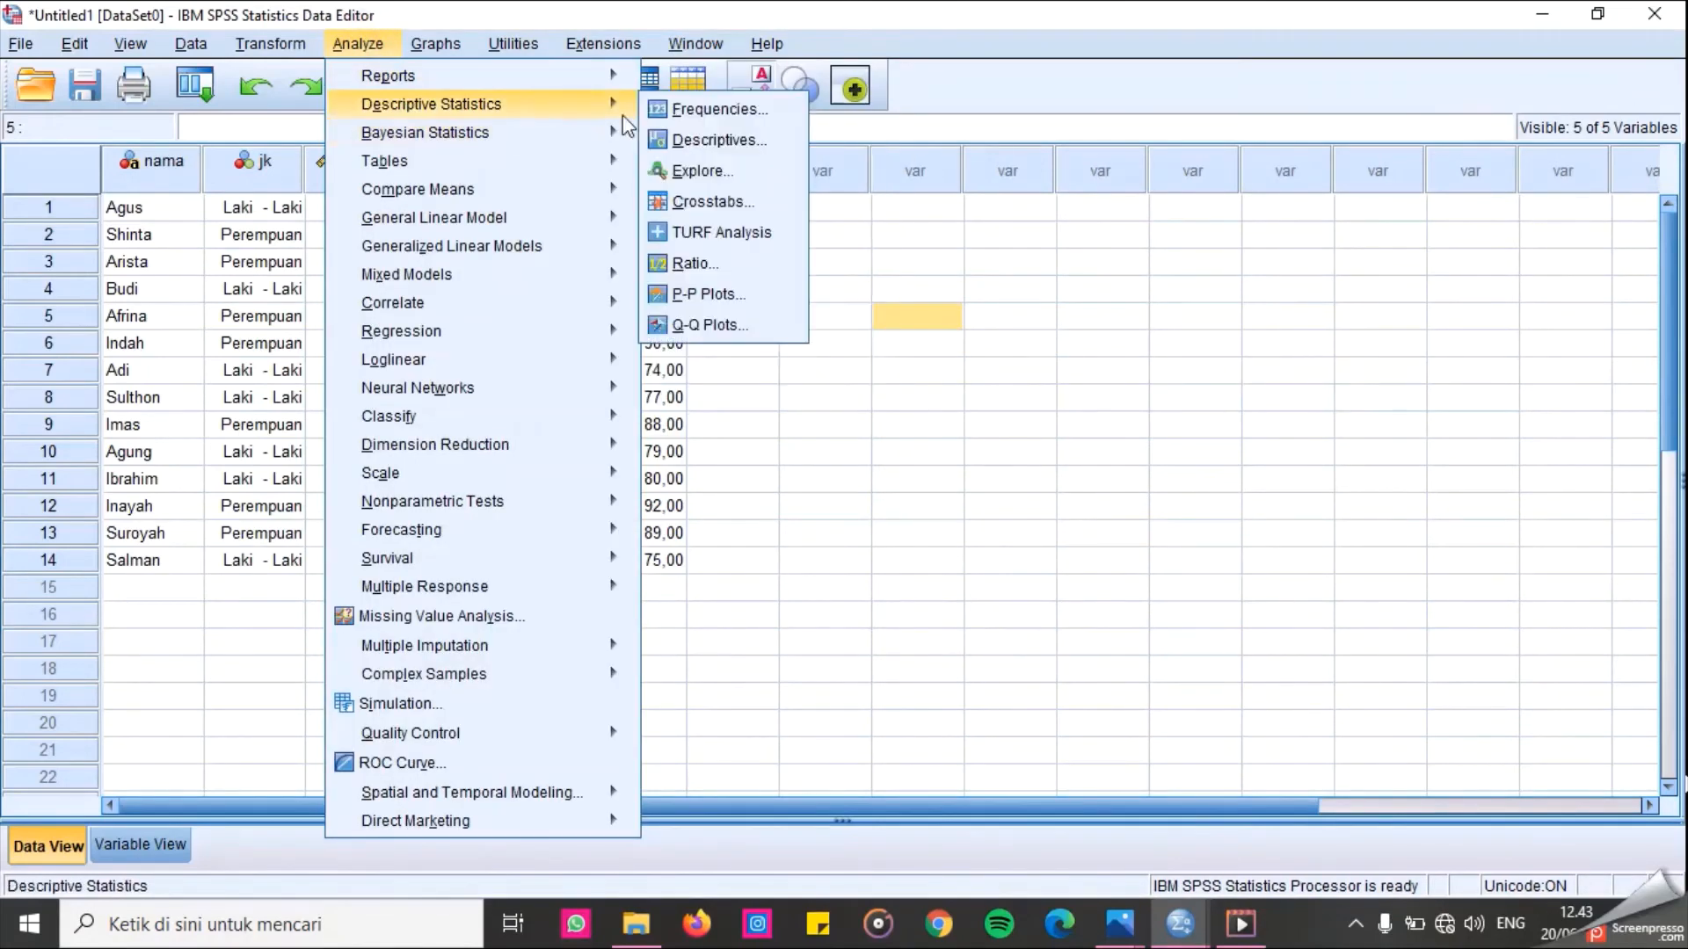
left_click(773, 174)
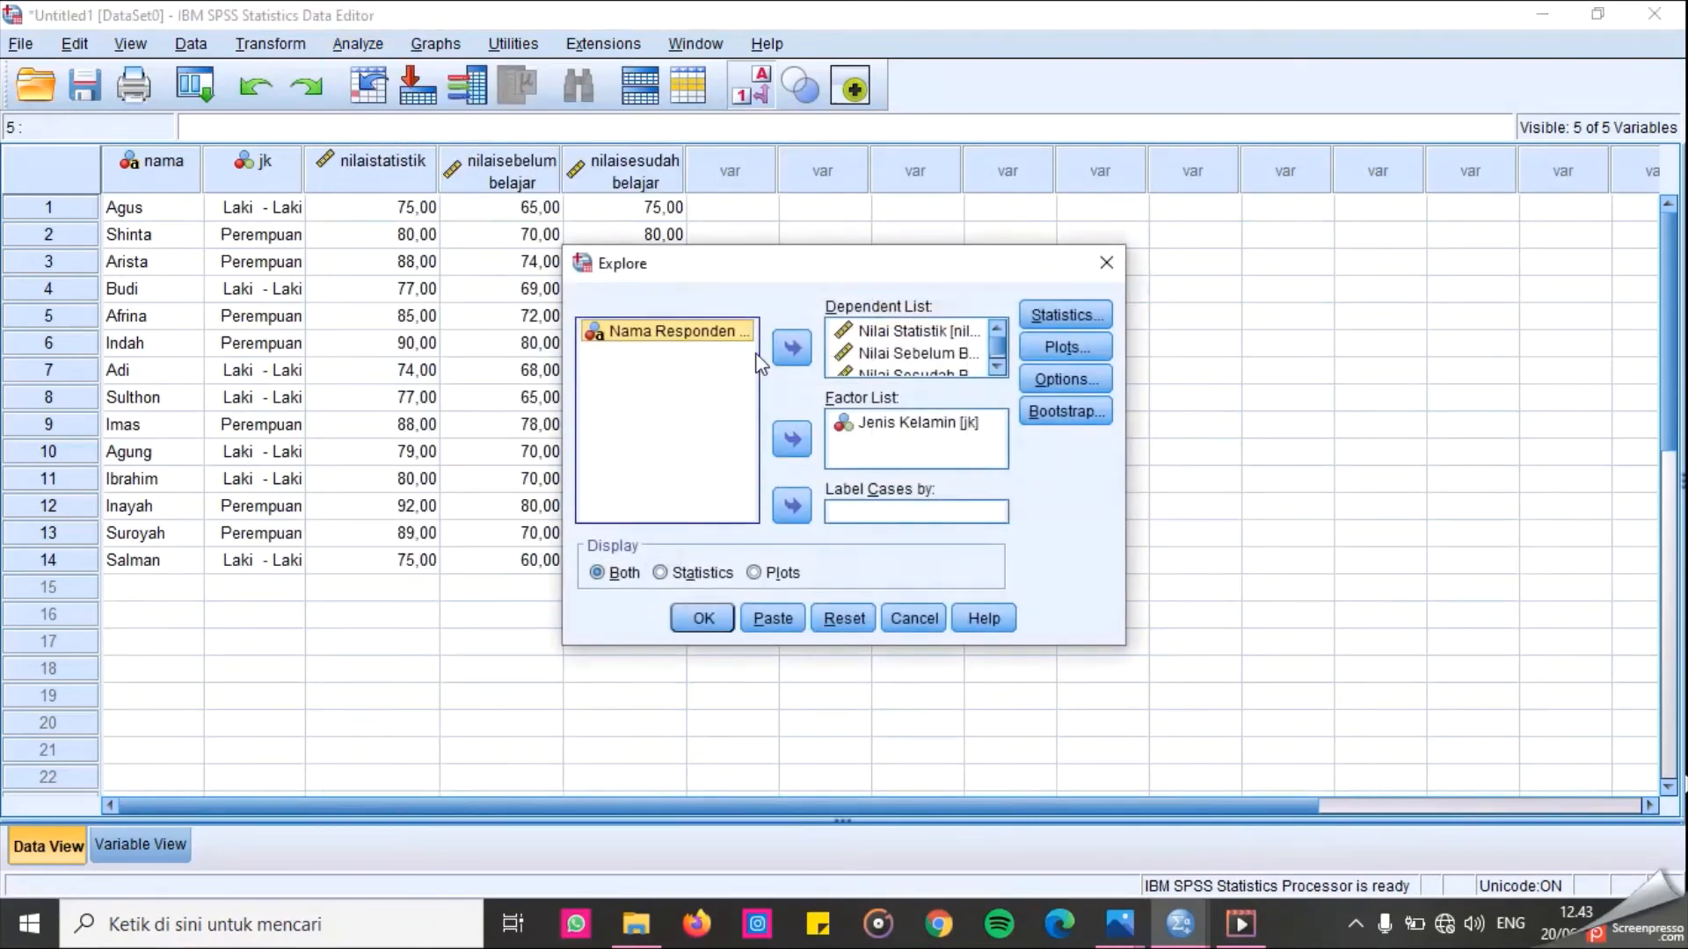
left_click(879, 373)
left_click(796, 356)
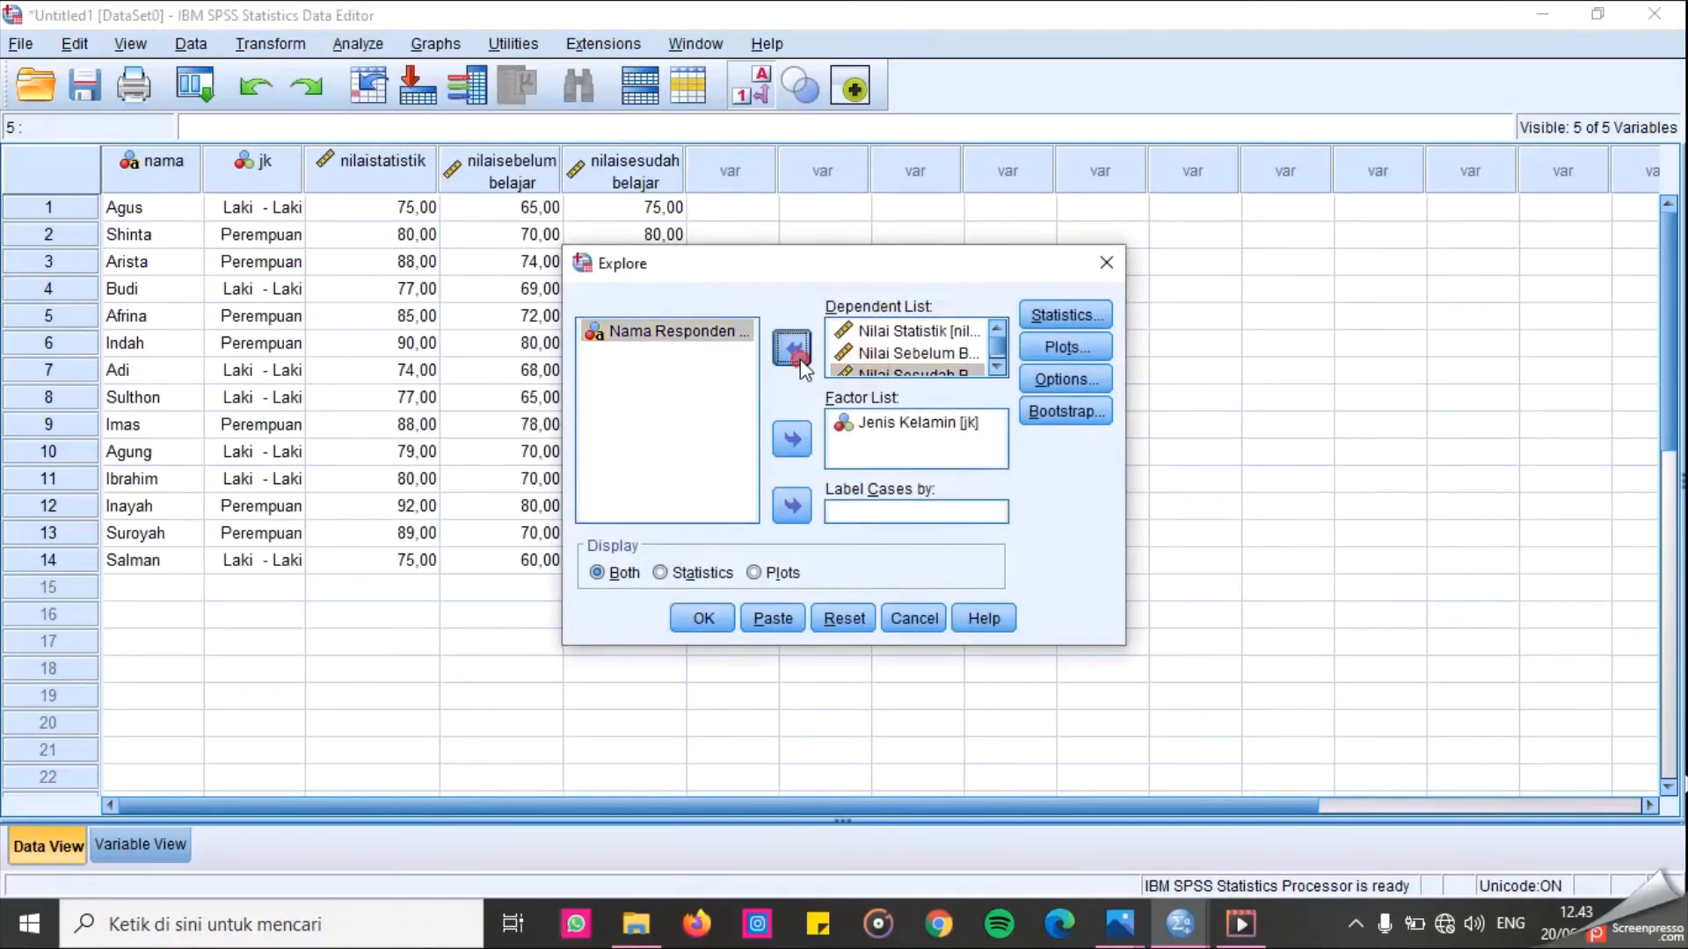
left_click(879, 356)
left_click(792, 349)
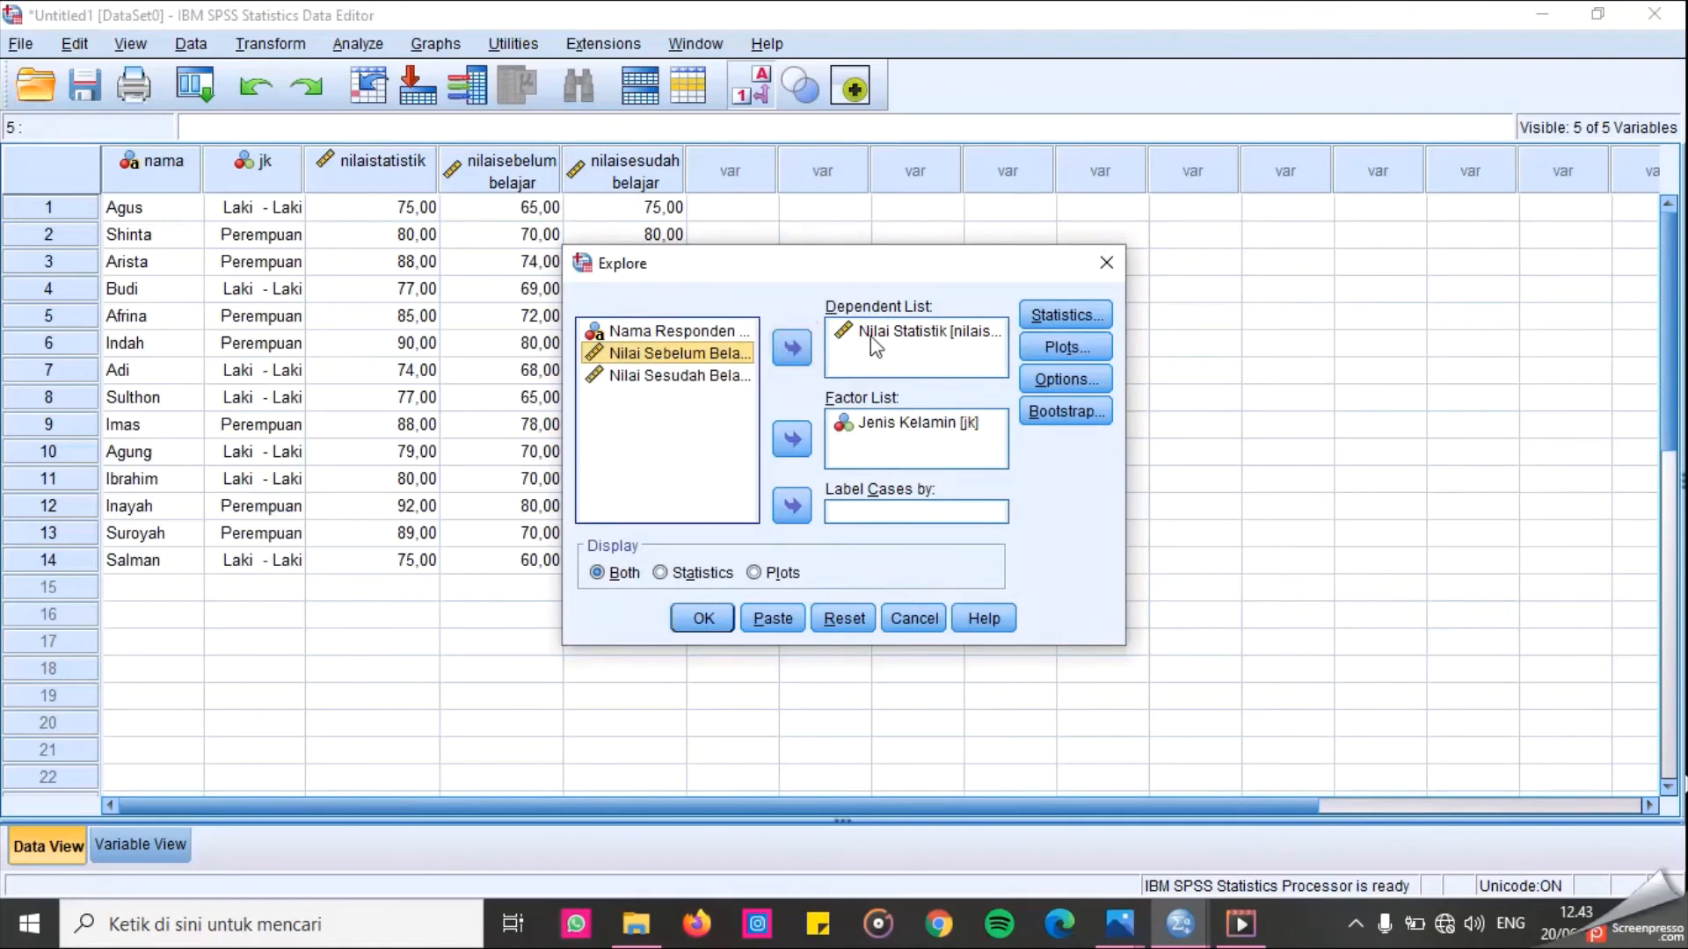
left_click(875, 343)
left_click(792, 349)
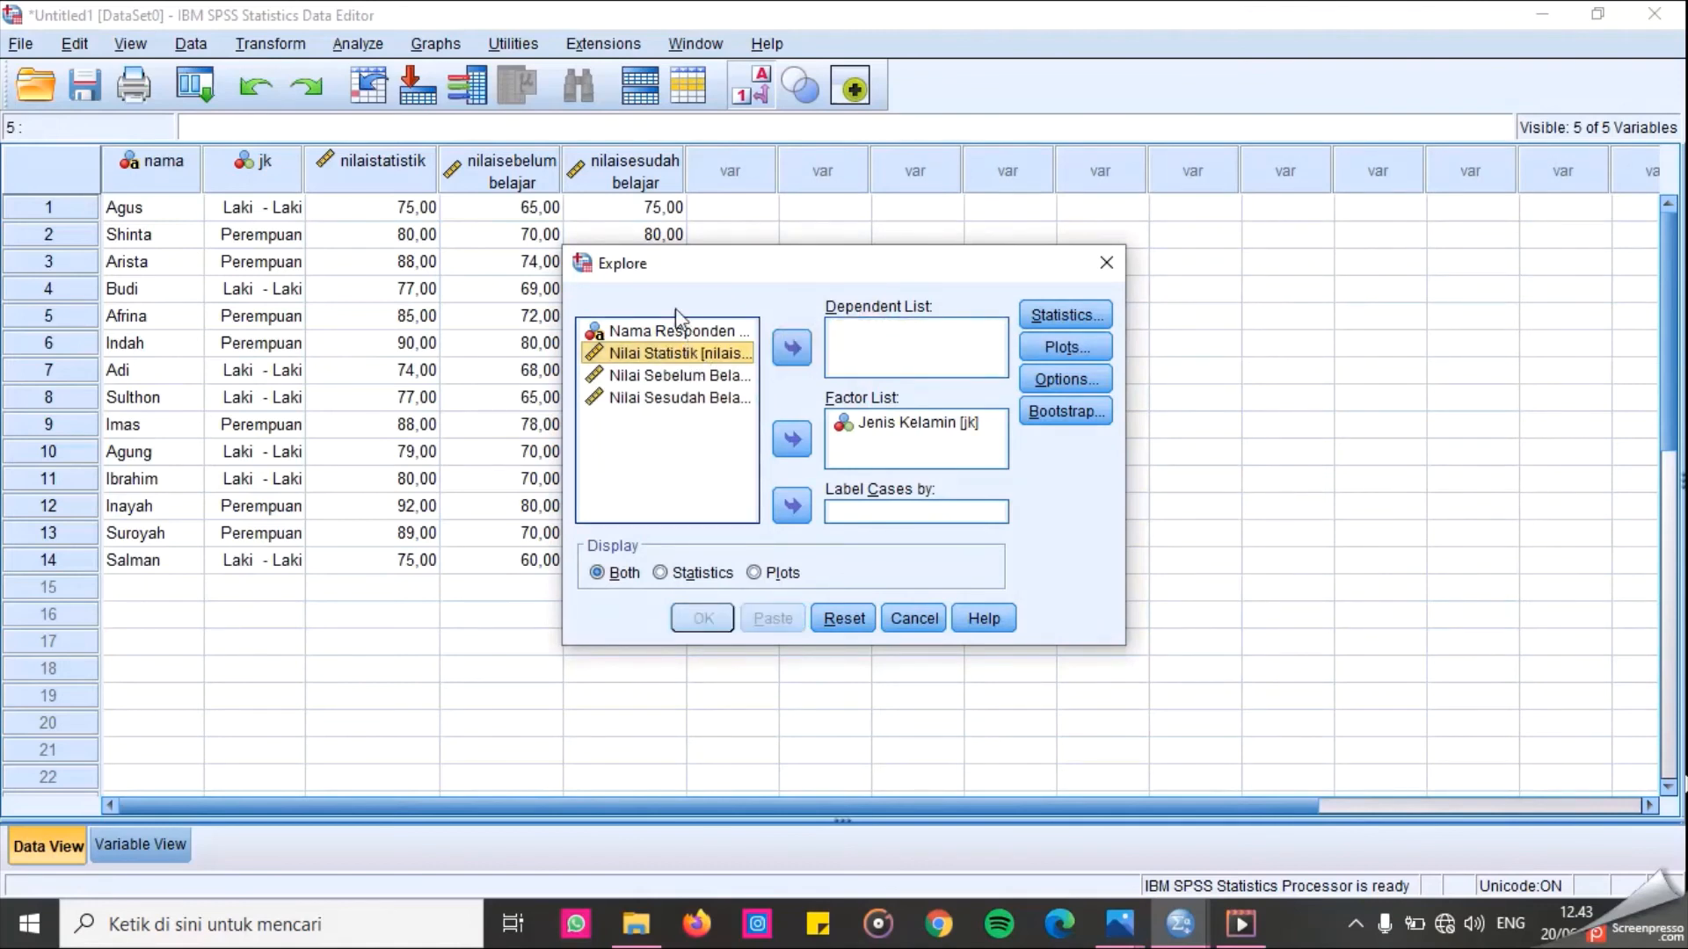
left_click(670, 378)
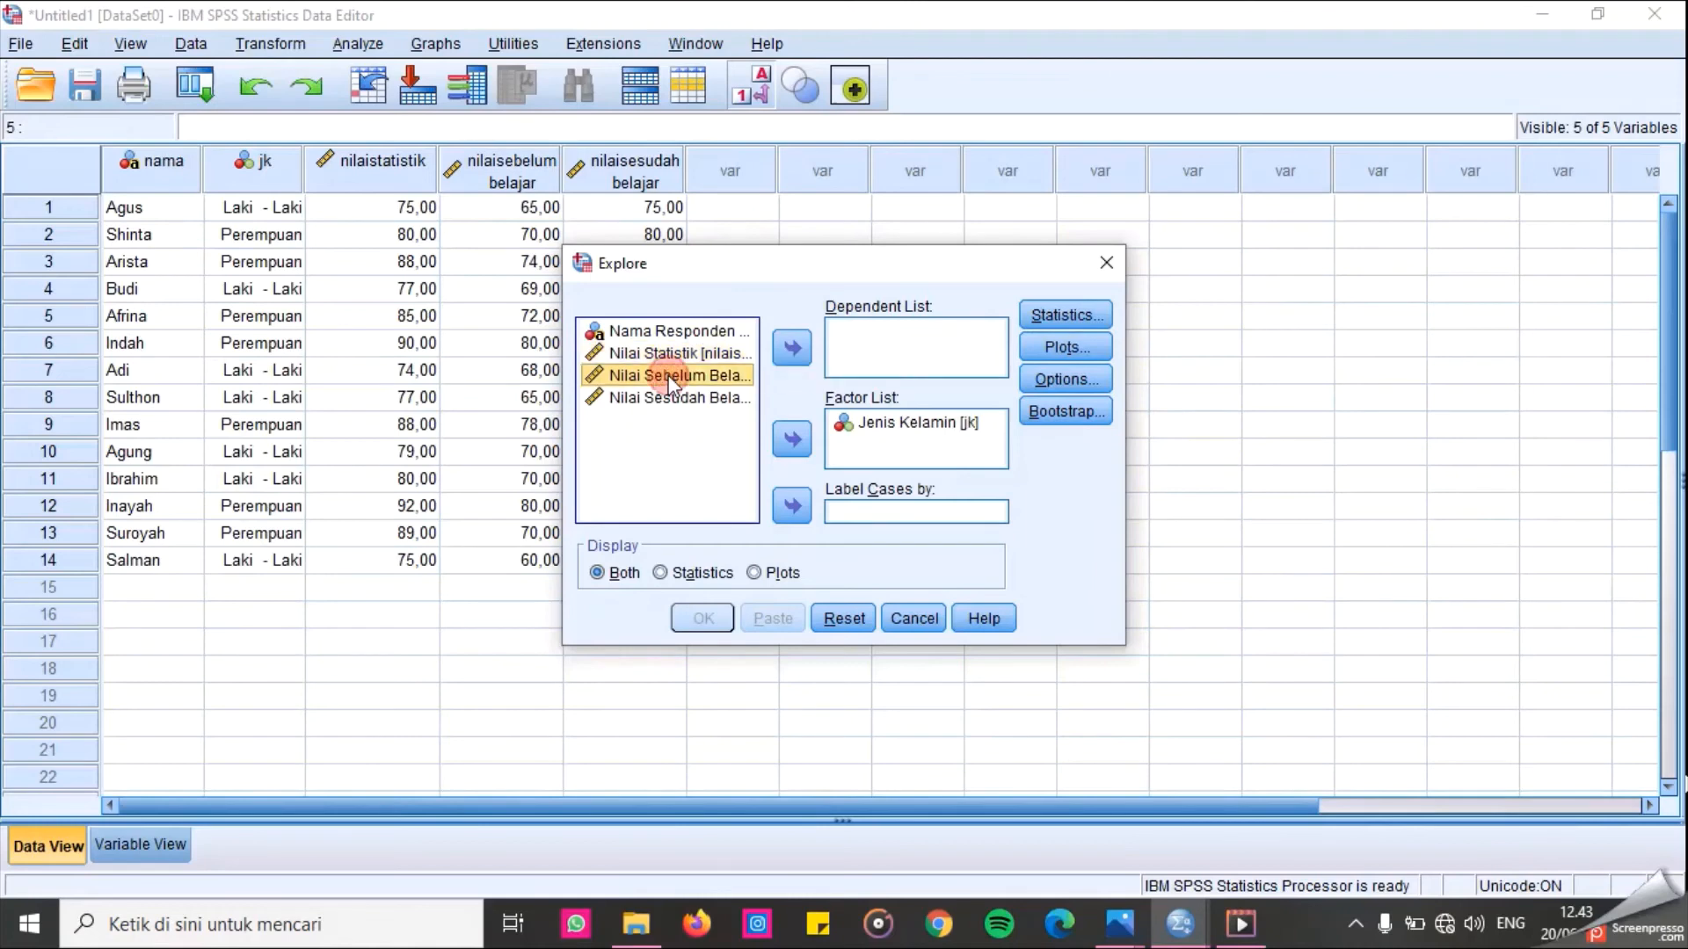
left_click(792, 348)
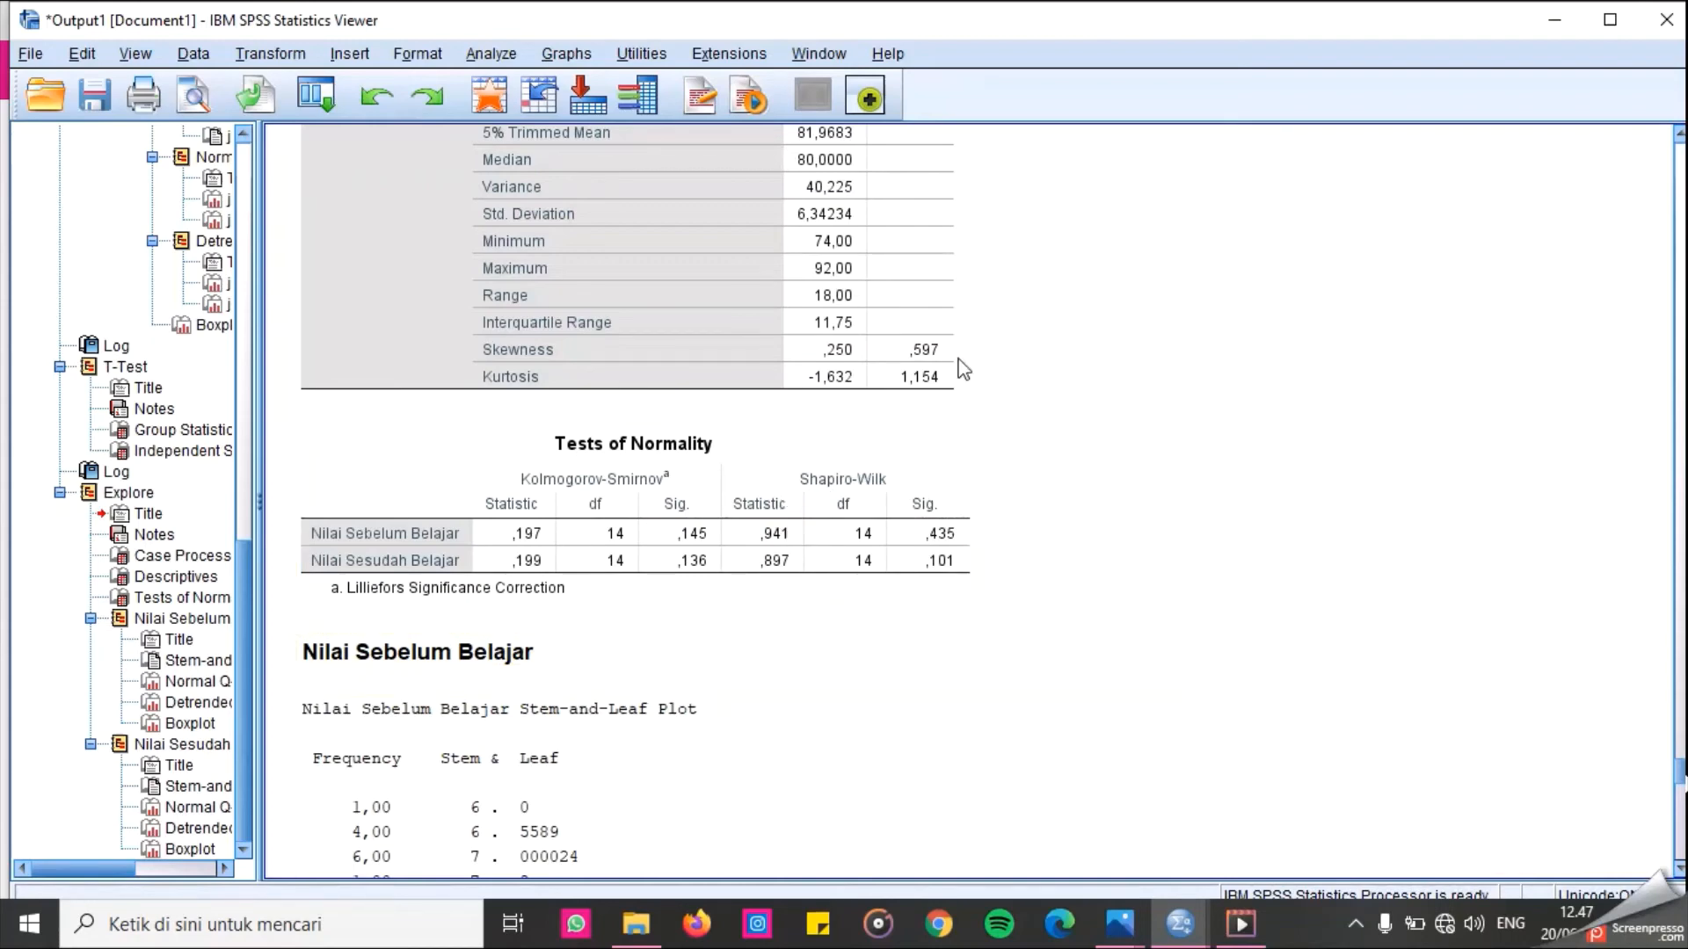
Switch to the data editor, open Paired-Samples T Test and pair Nilai Sebelum Belajar with Nilai Sesudah Belajar.
scroll(998, 529, "down", 3)
scroll(998, 529, "up", 3)
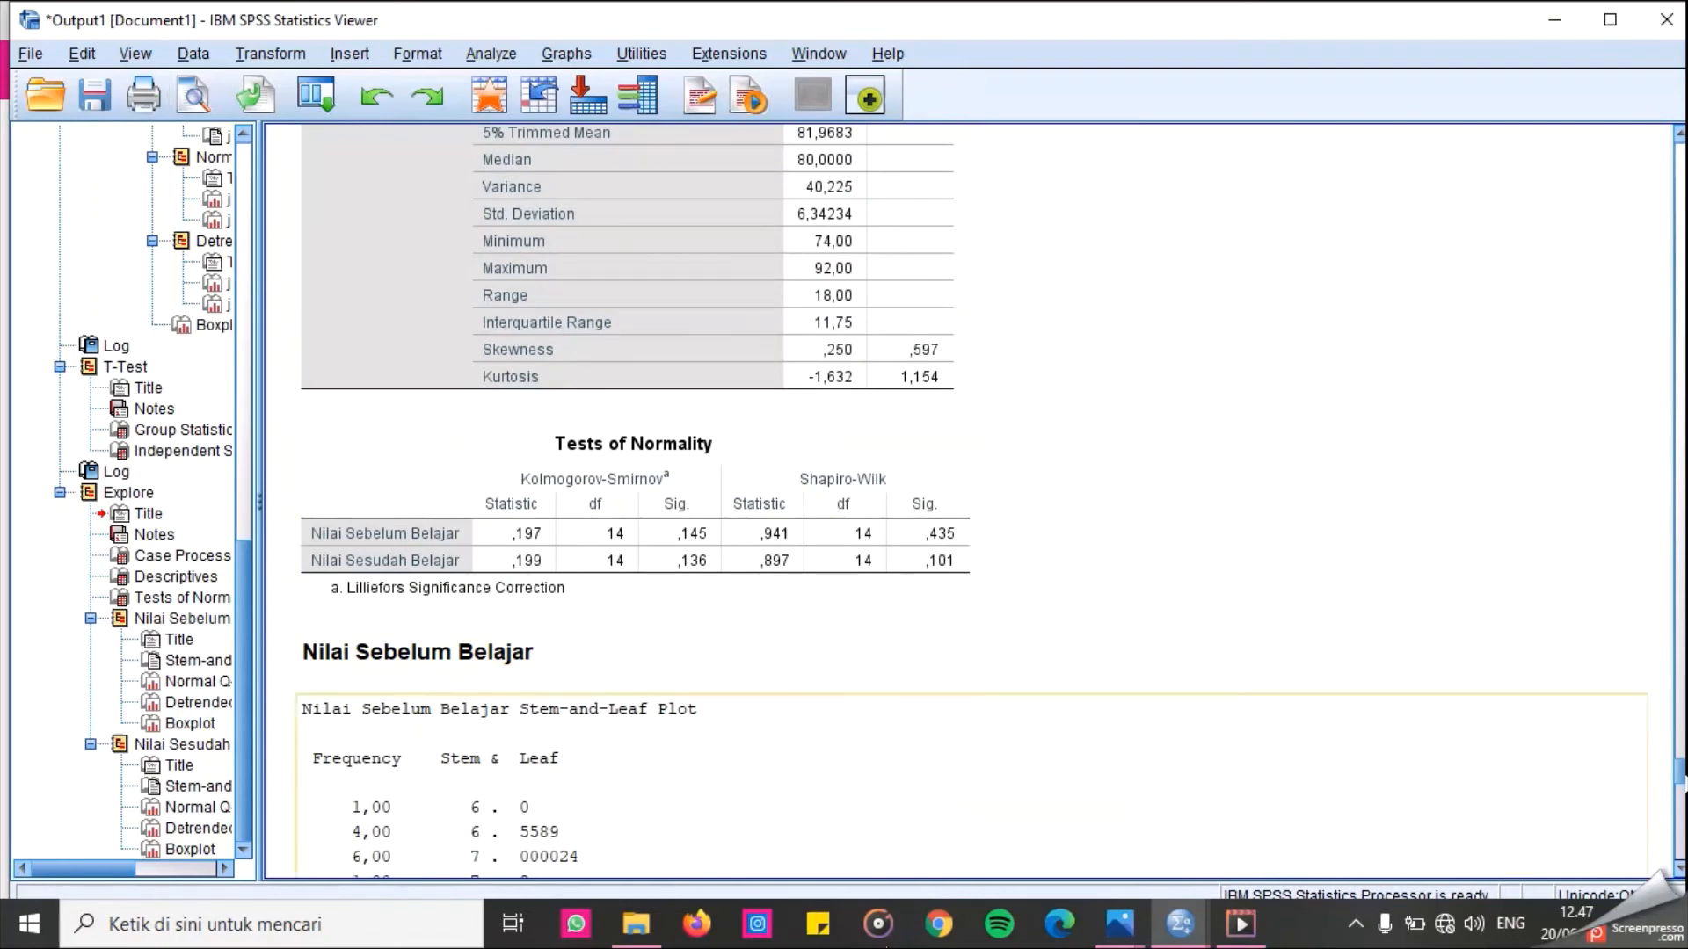
mouse_move(1180, 923)
left_click(1100, 869)
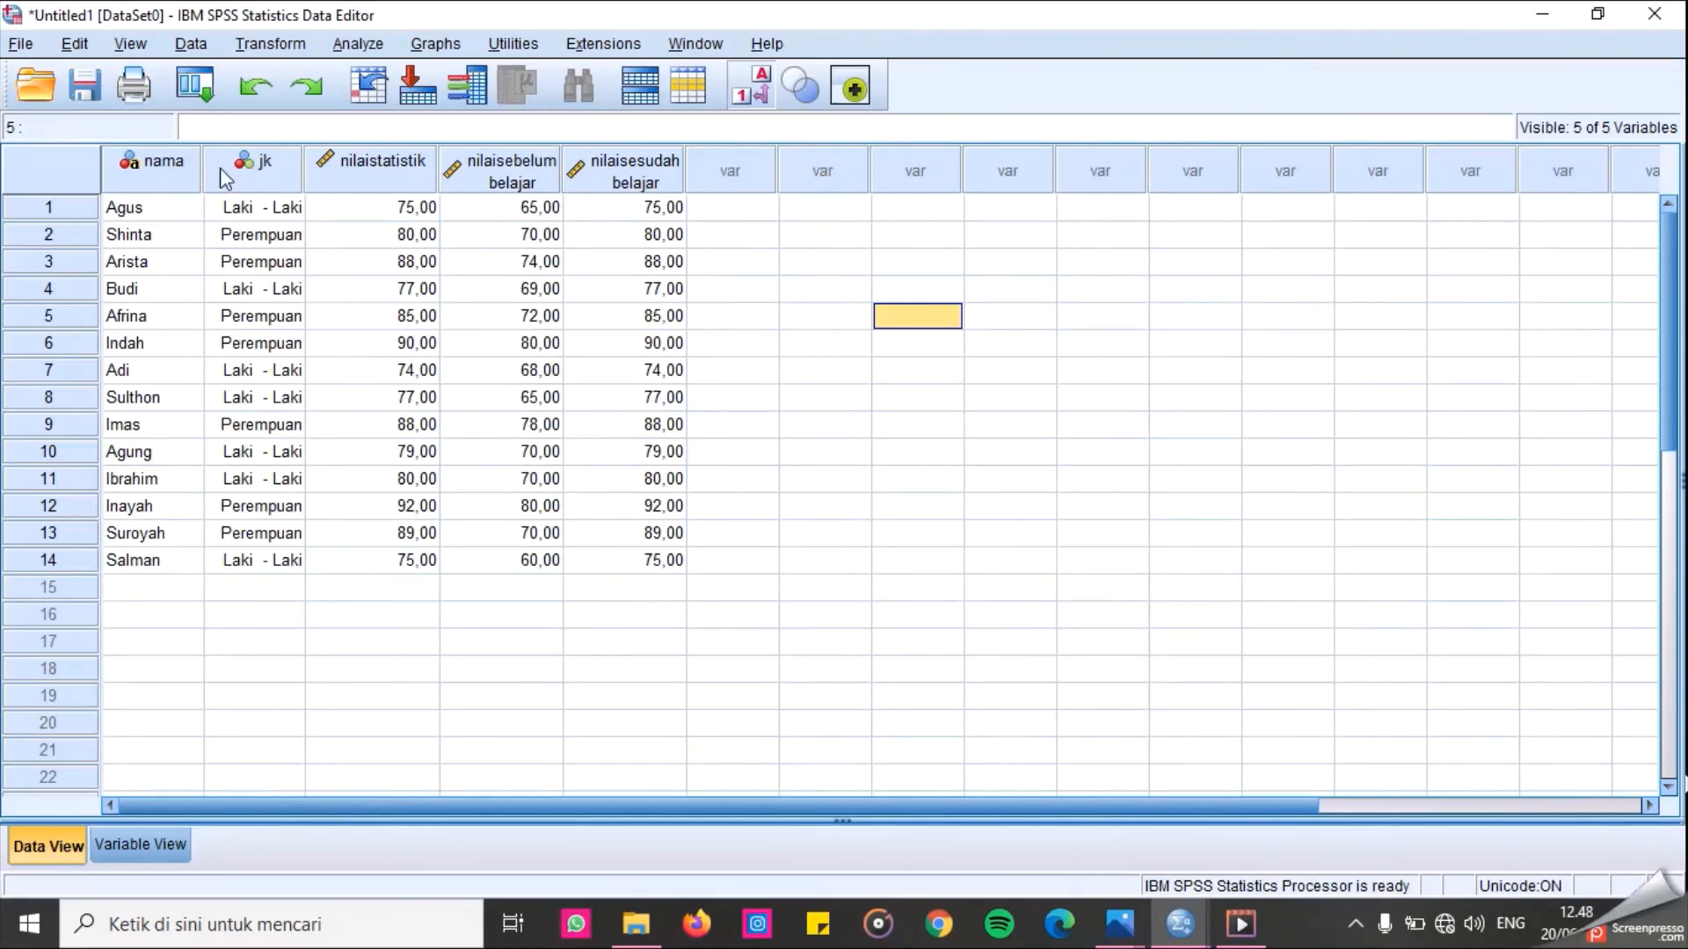
left_click(371, 46)
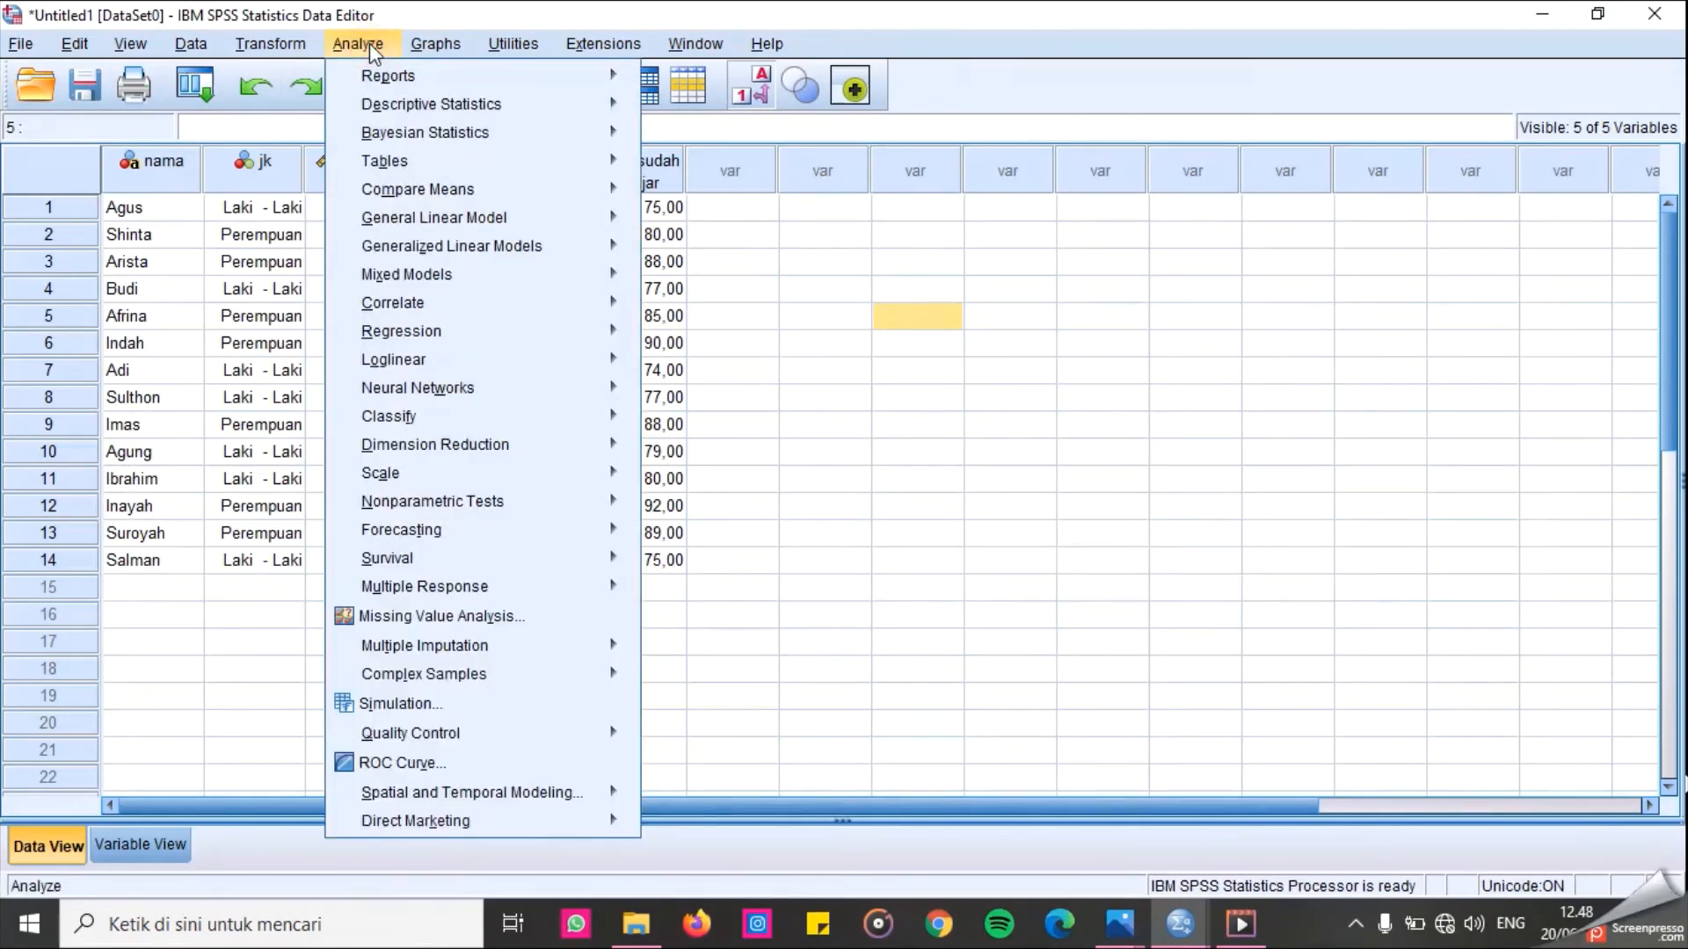
mouse_move(416, 194)
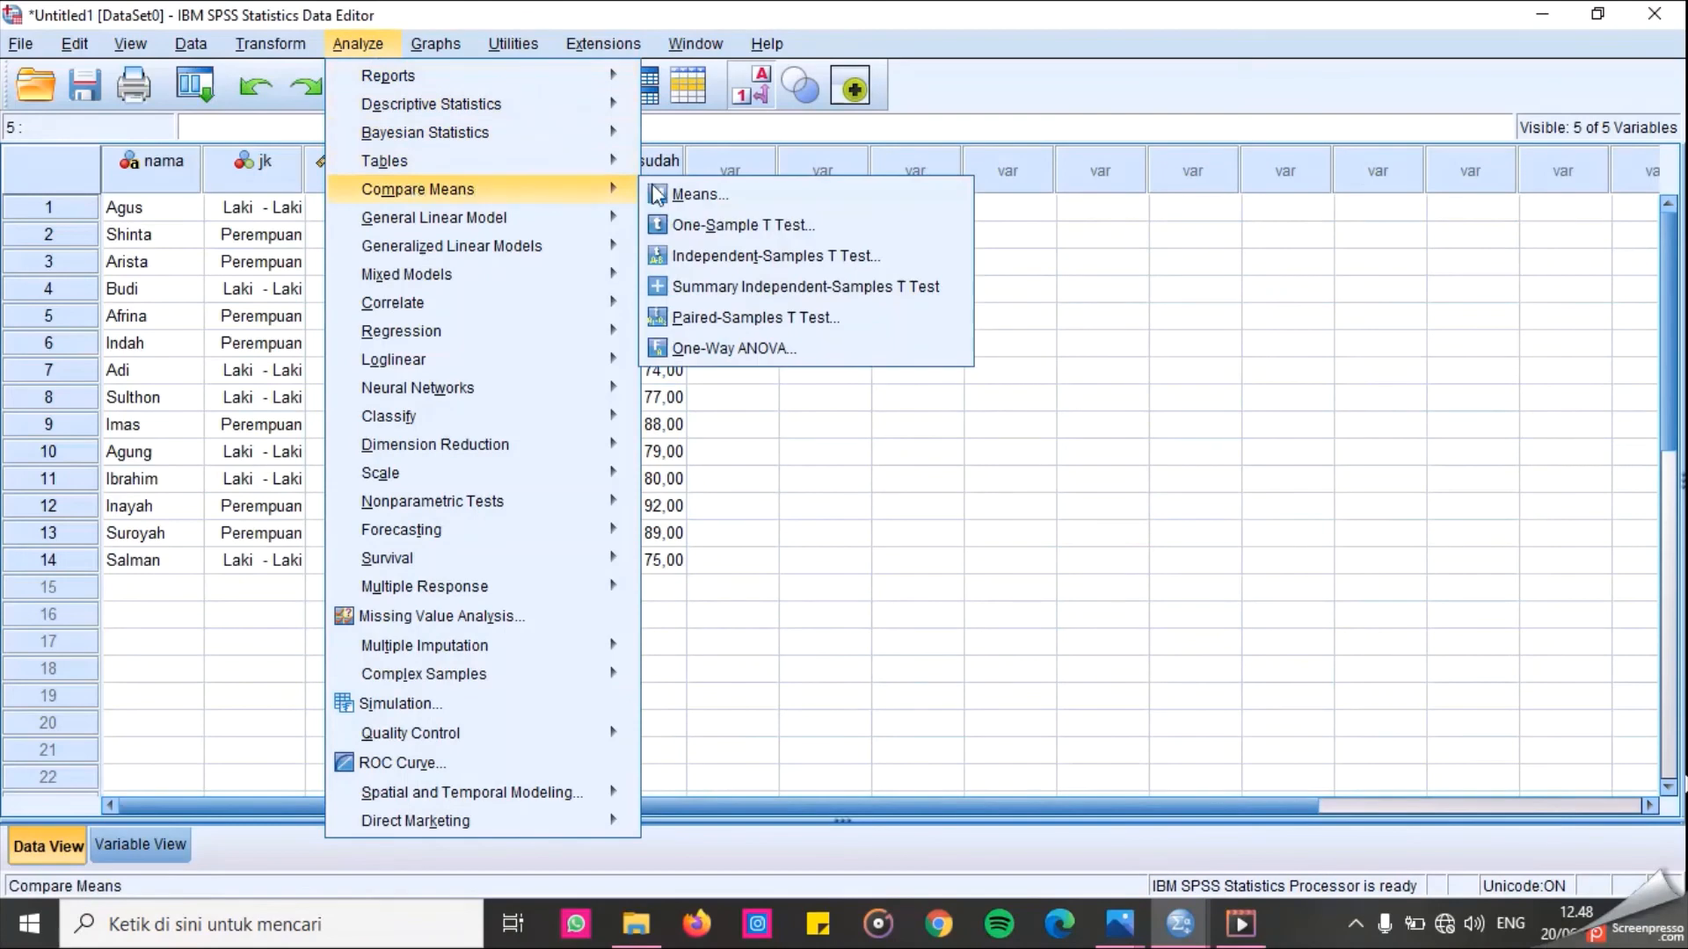
left_click(835, 322)
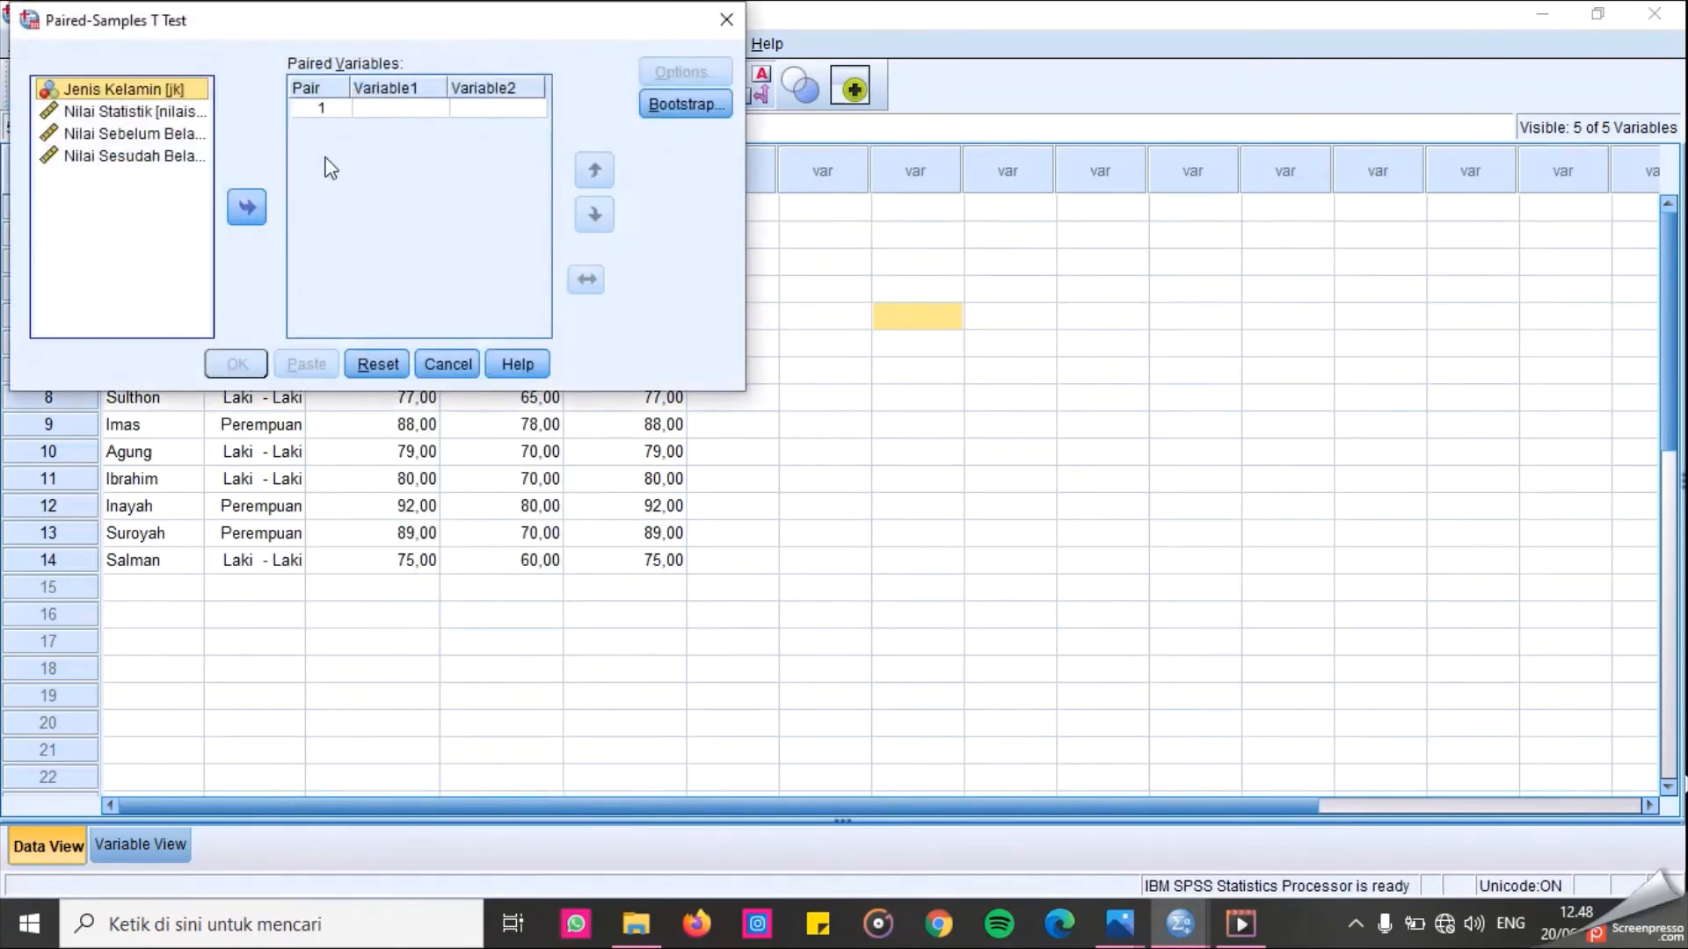
left_click(398, 108)
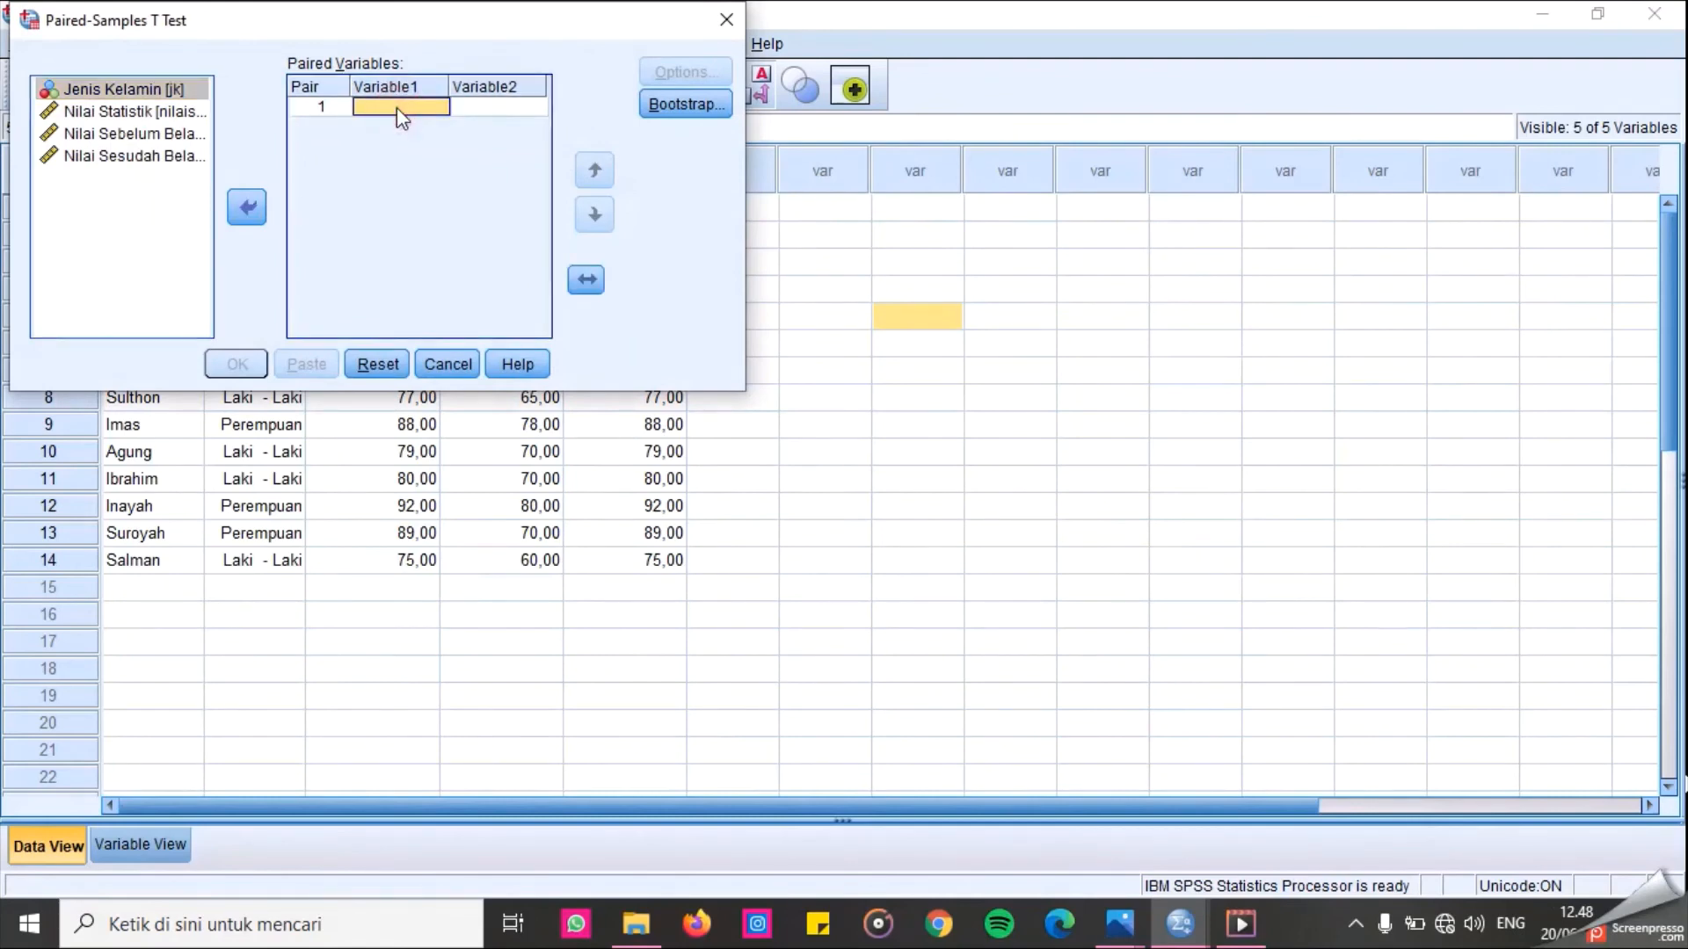
left_click(159, 140)
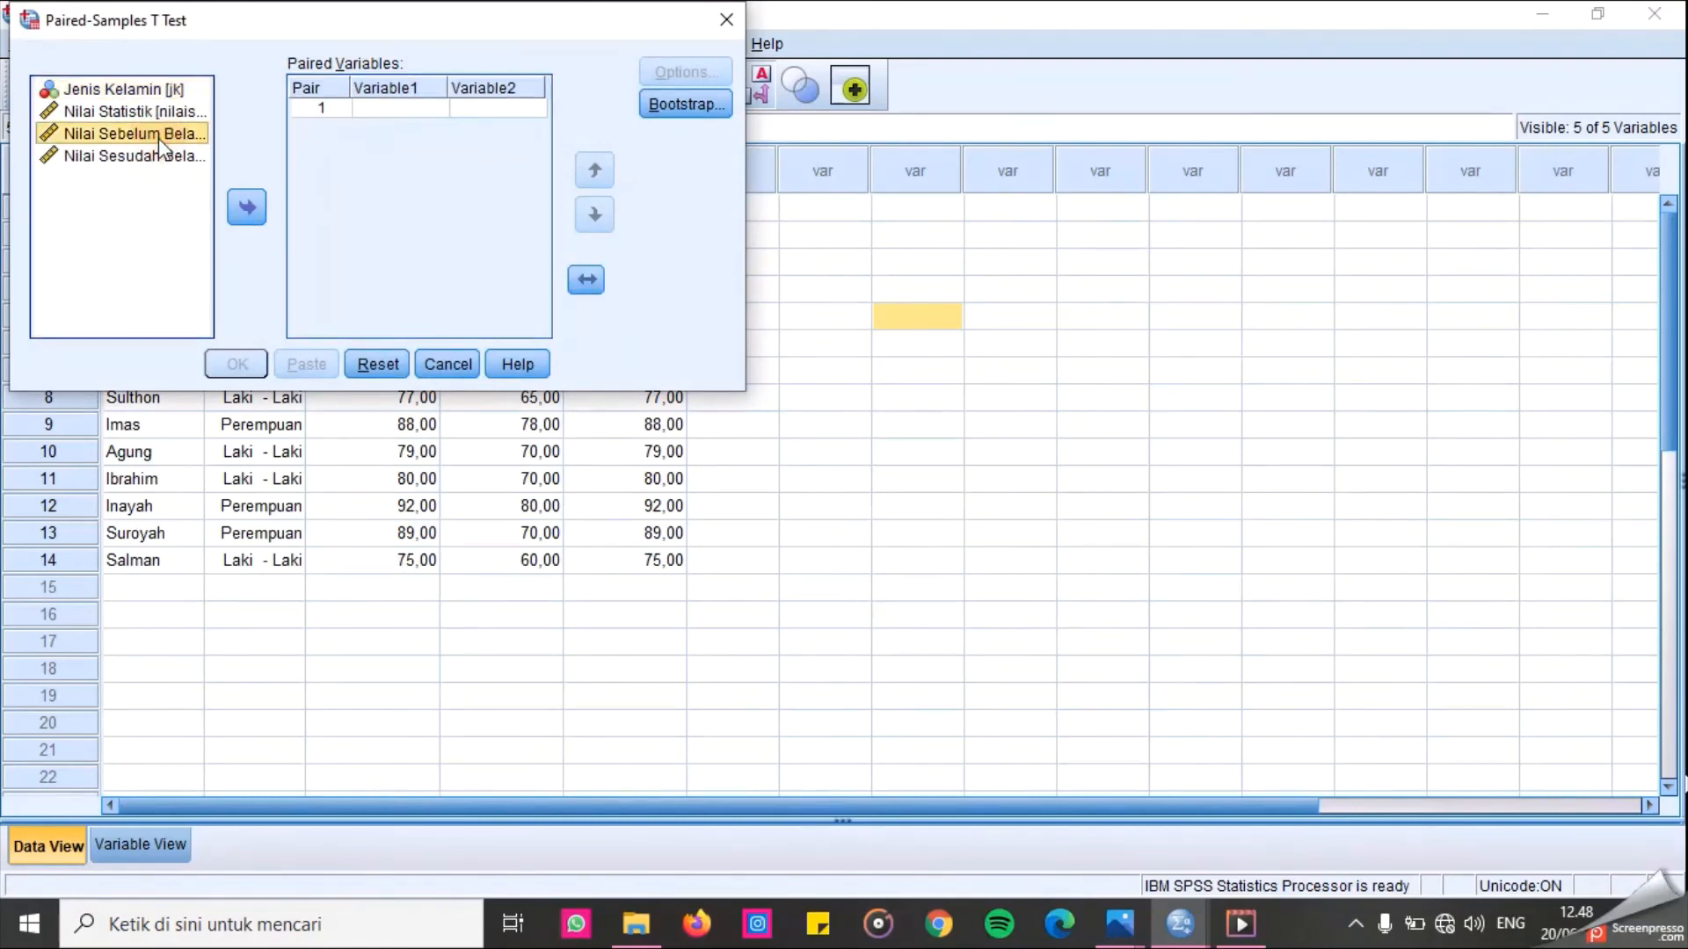
left_click(237, 210)
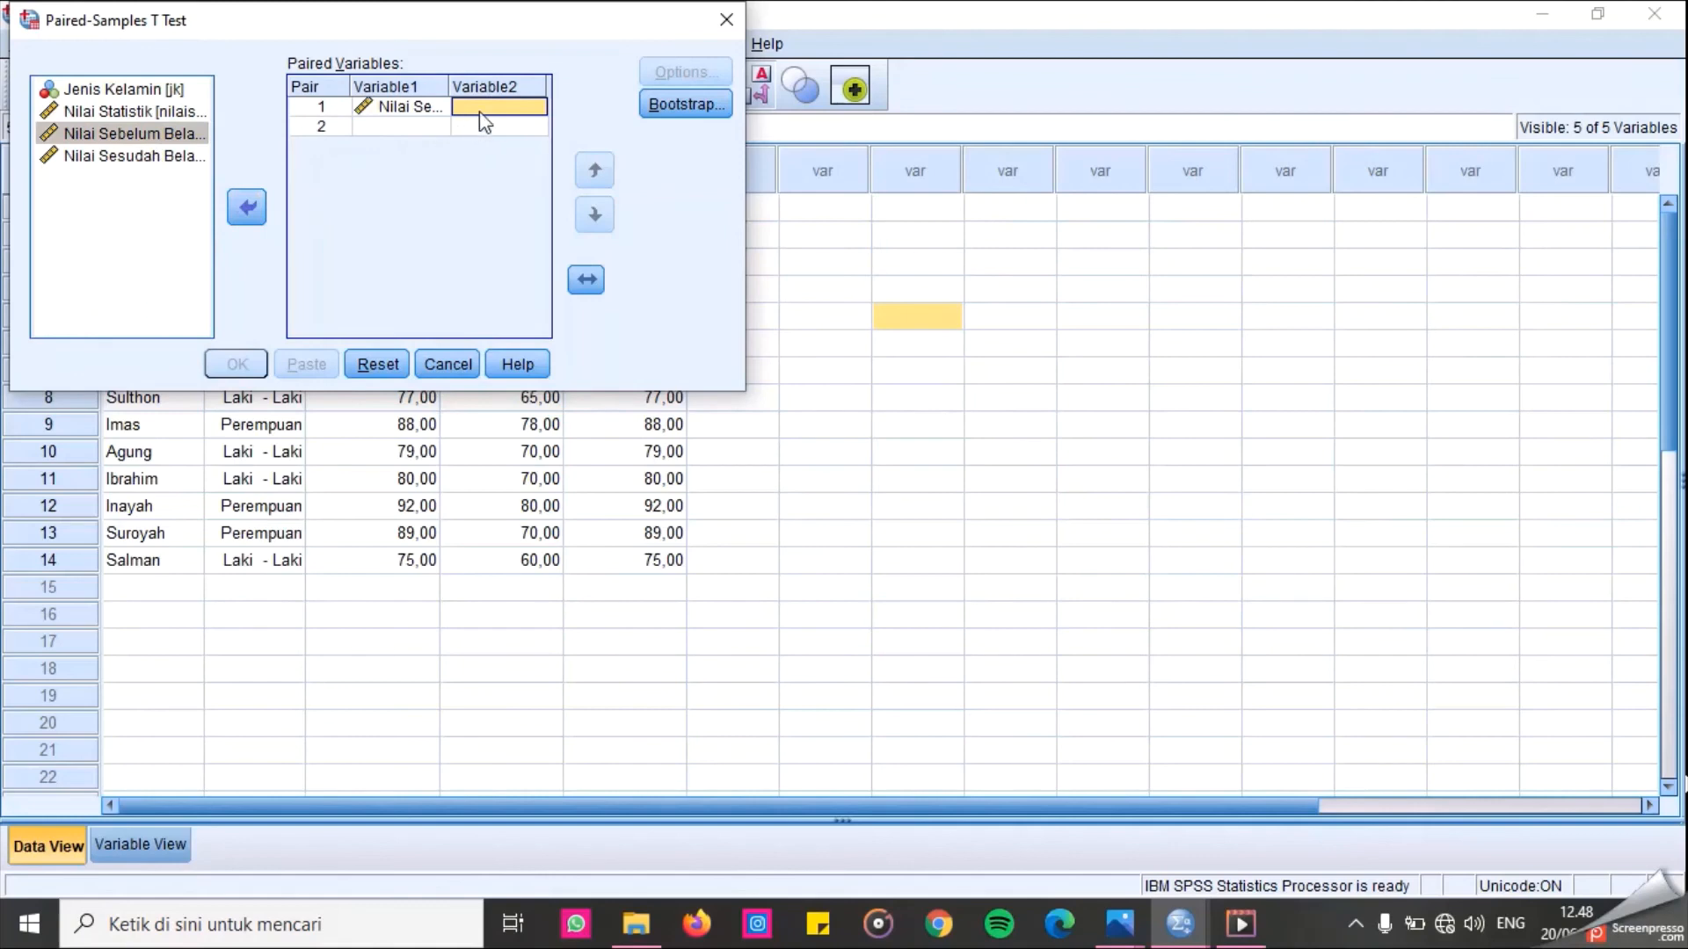
left_click(167, 157)
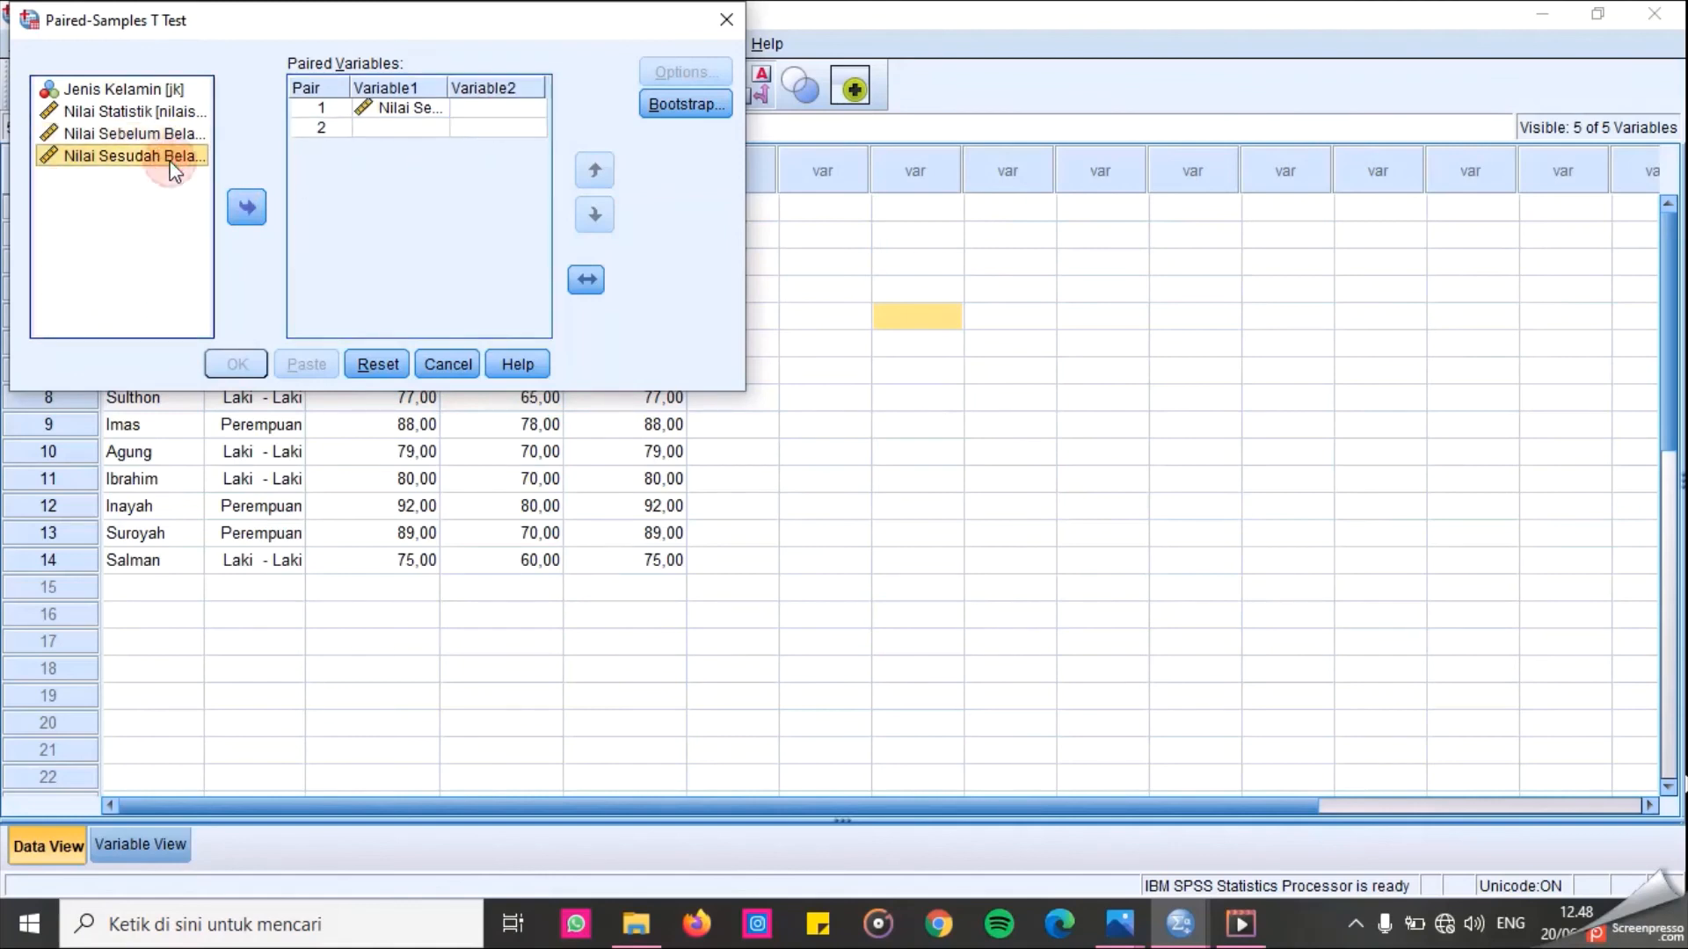
left_click(246, 207)
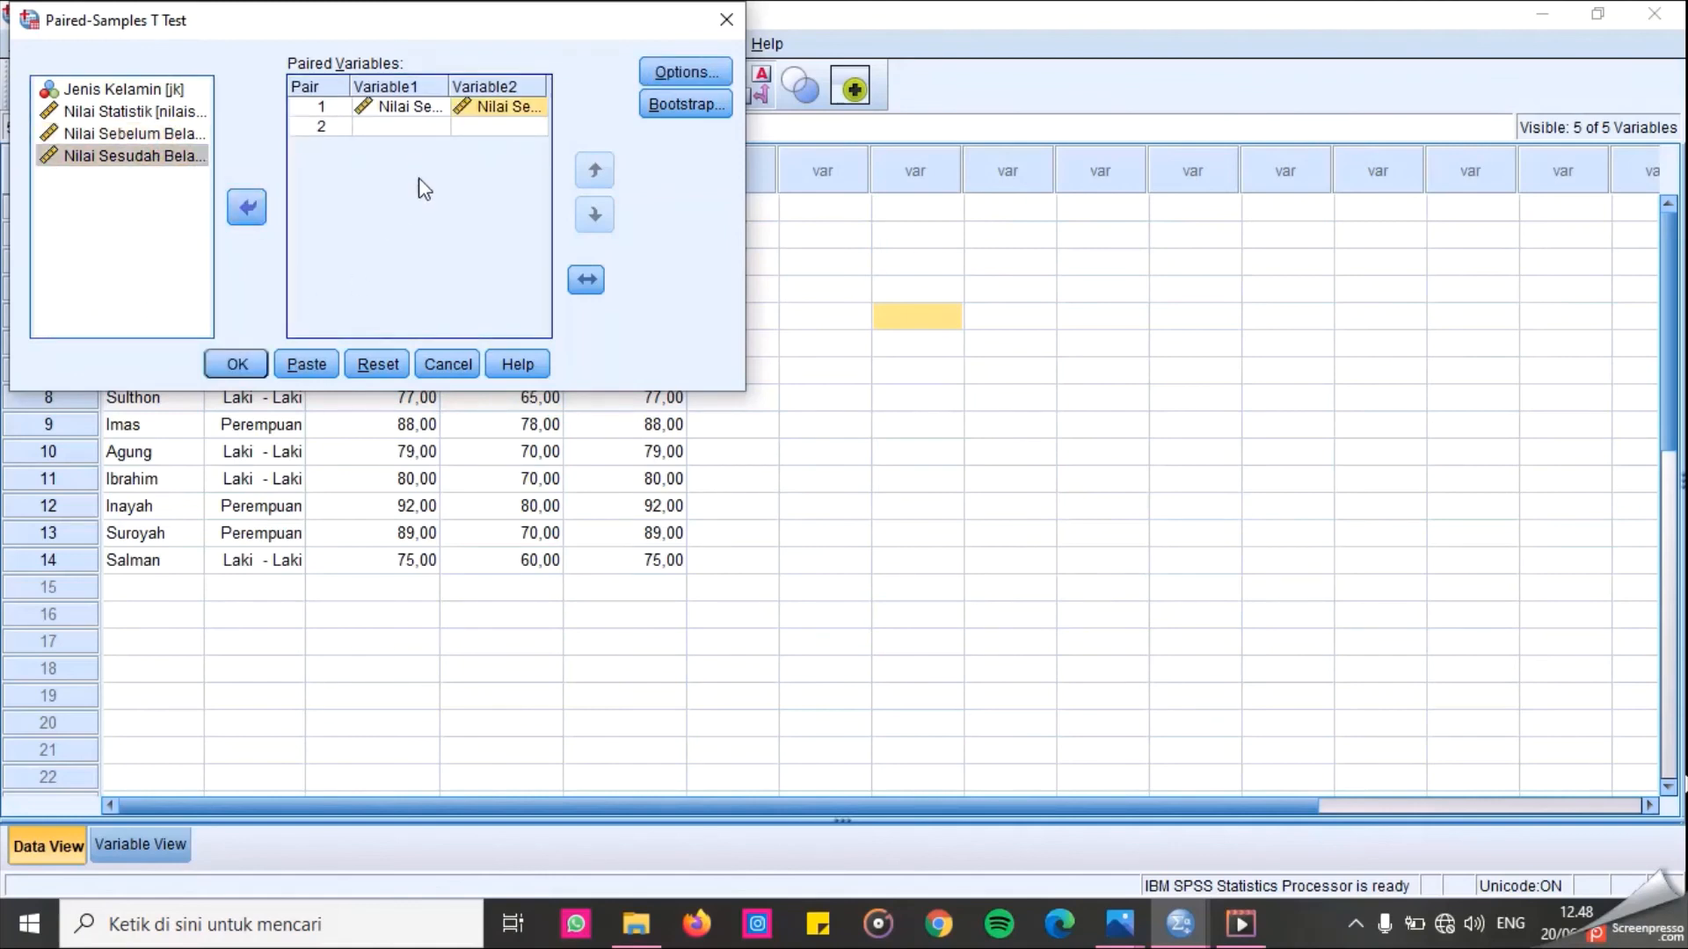
Keep the confidence interval at 95% in the options and run the paired-samples t-test.
left_click(667, 67)
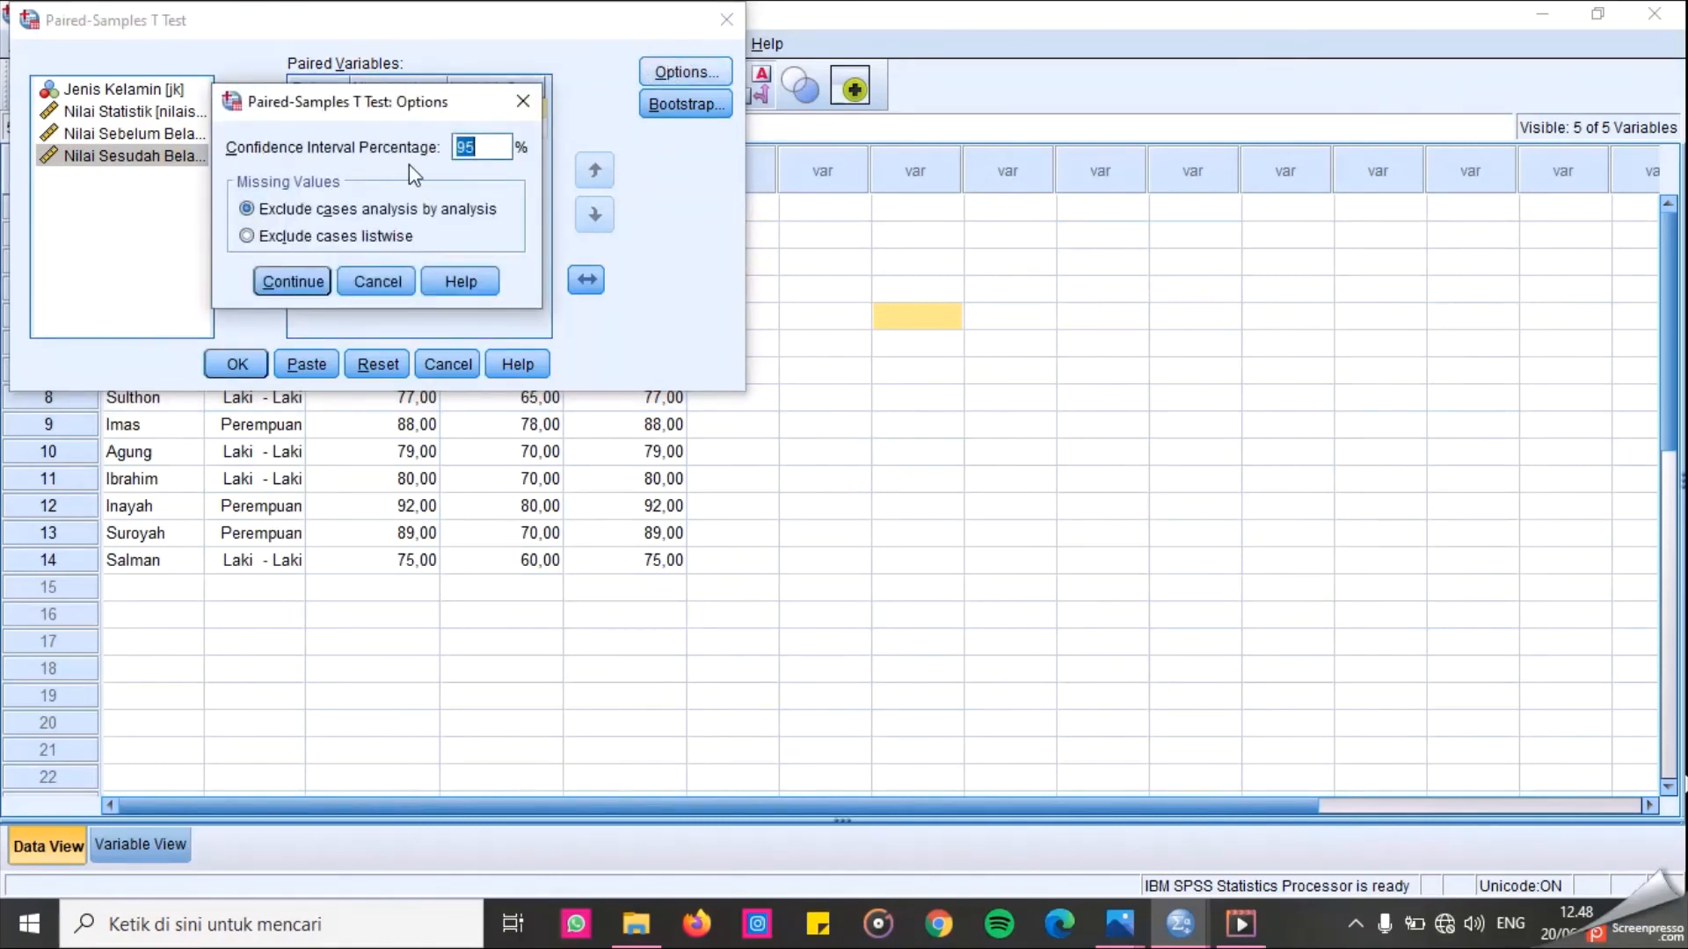
left_click(275, 283)
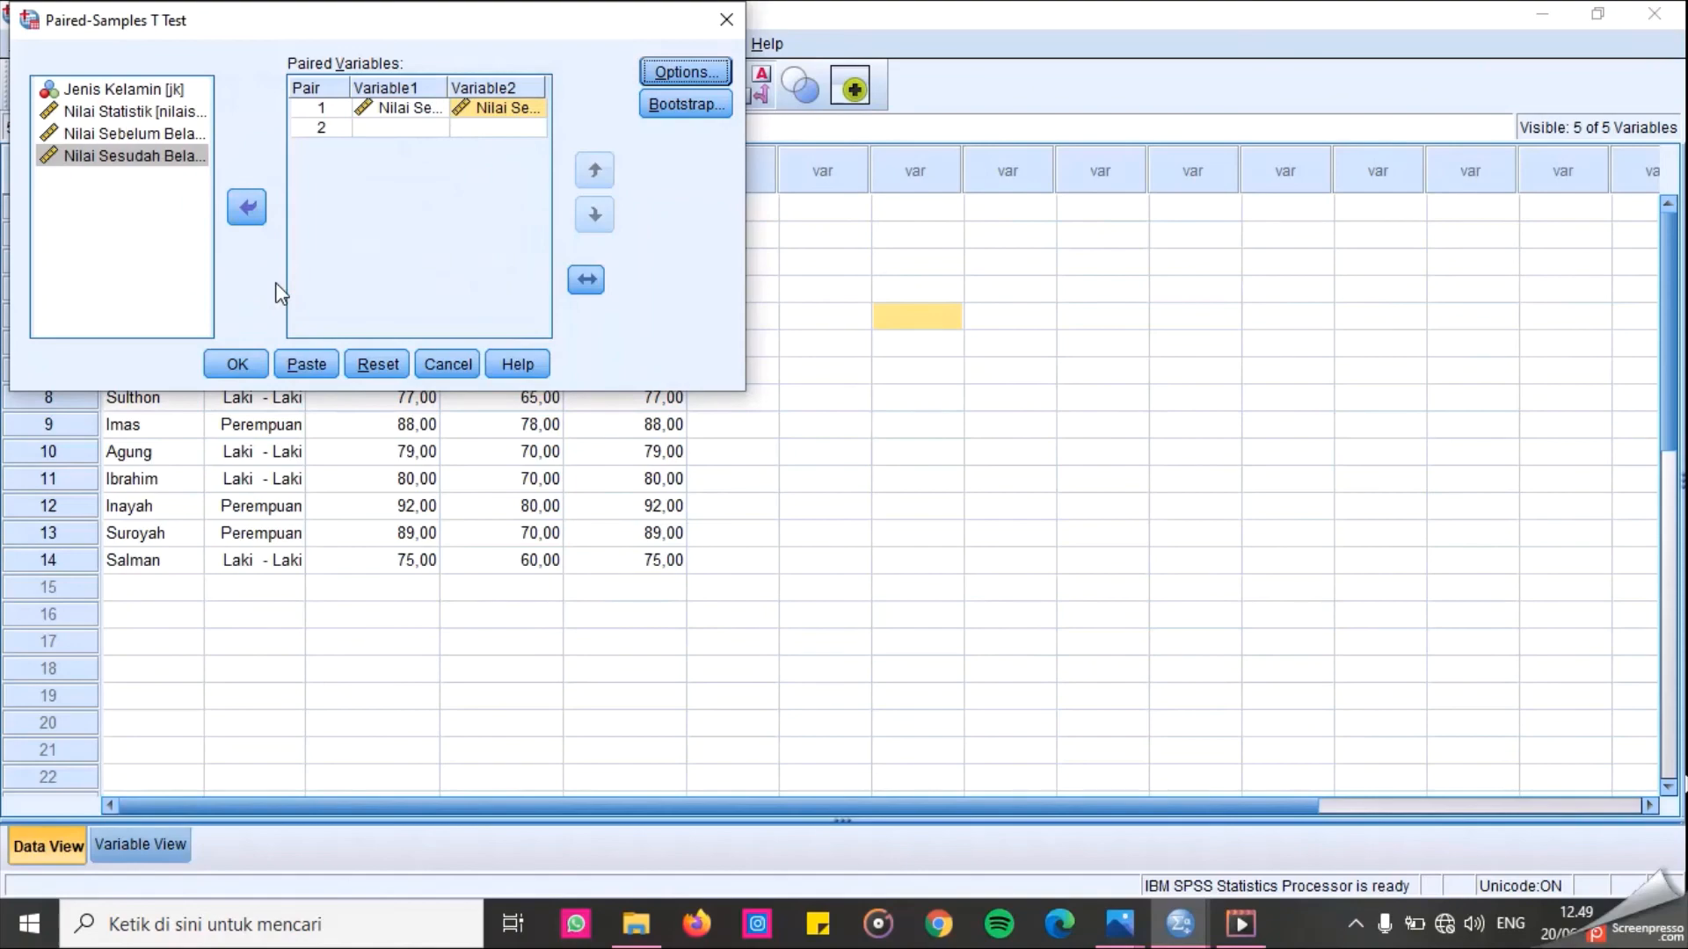
left_click(247, 364)
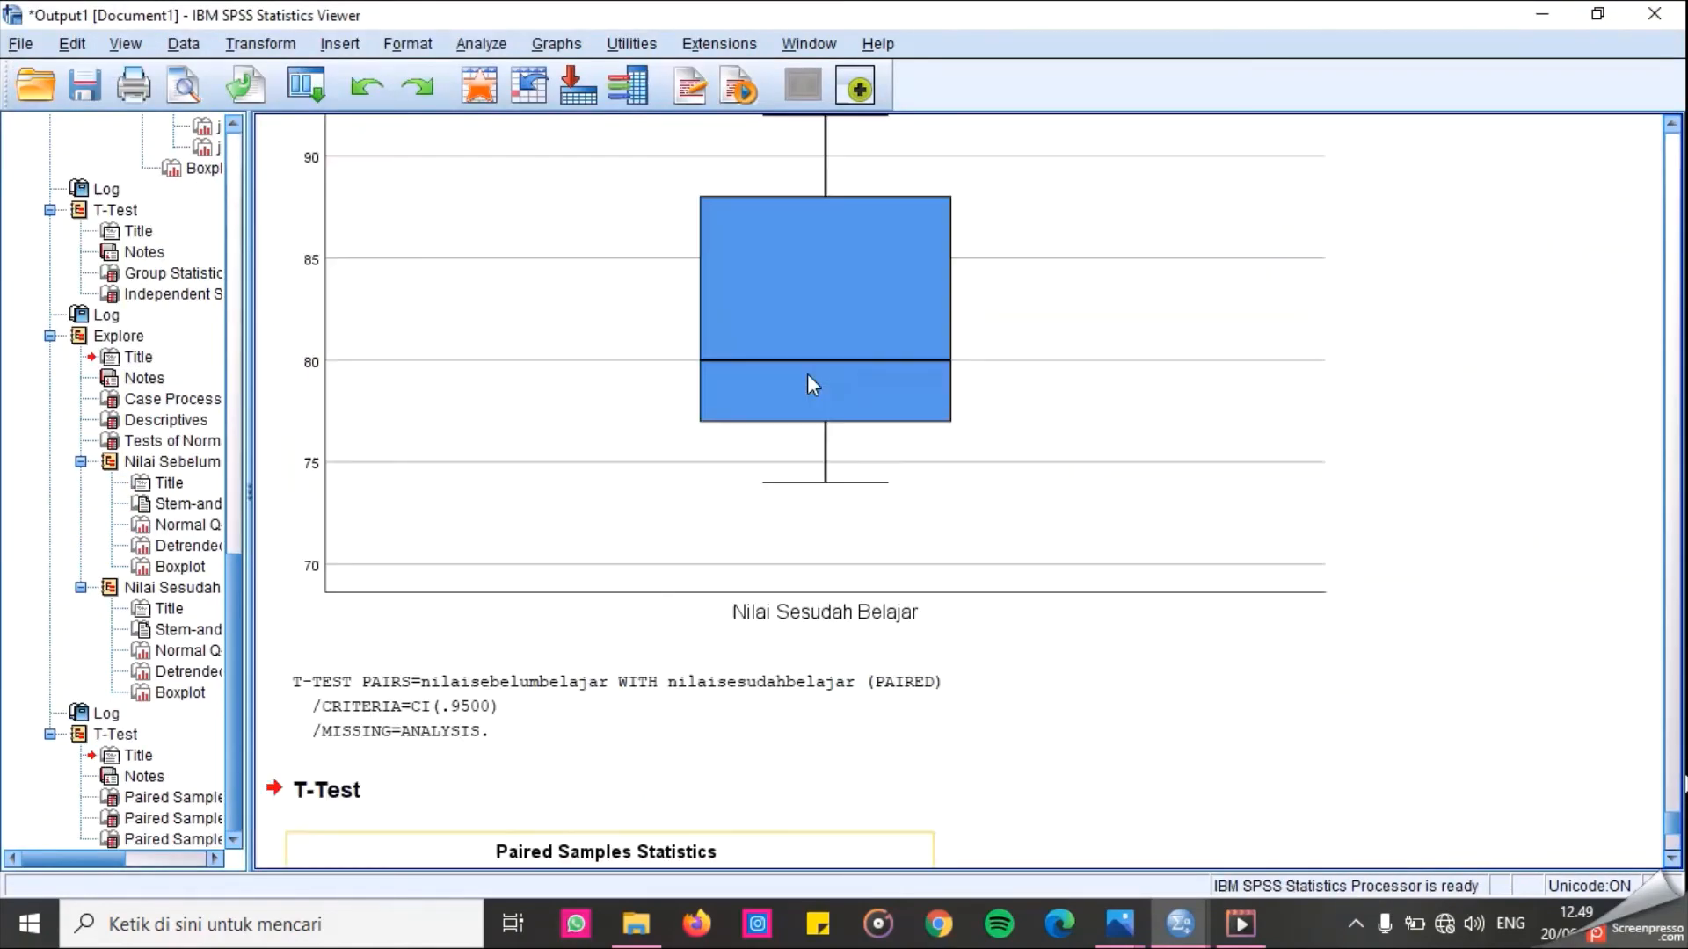
Scroll through the Paired Samples Statistics, Correlations and Test tables in the output.
scroll(807, 372, "down", 3)
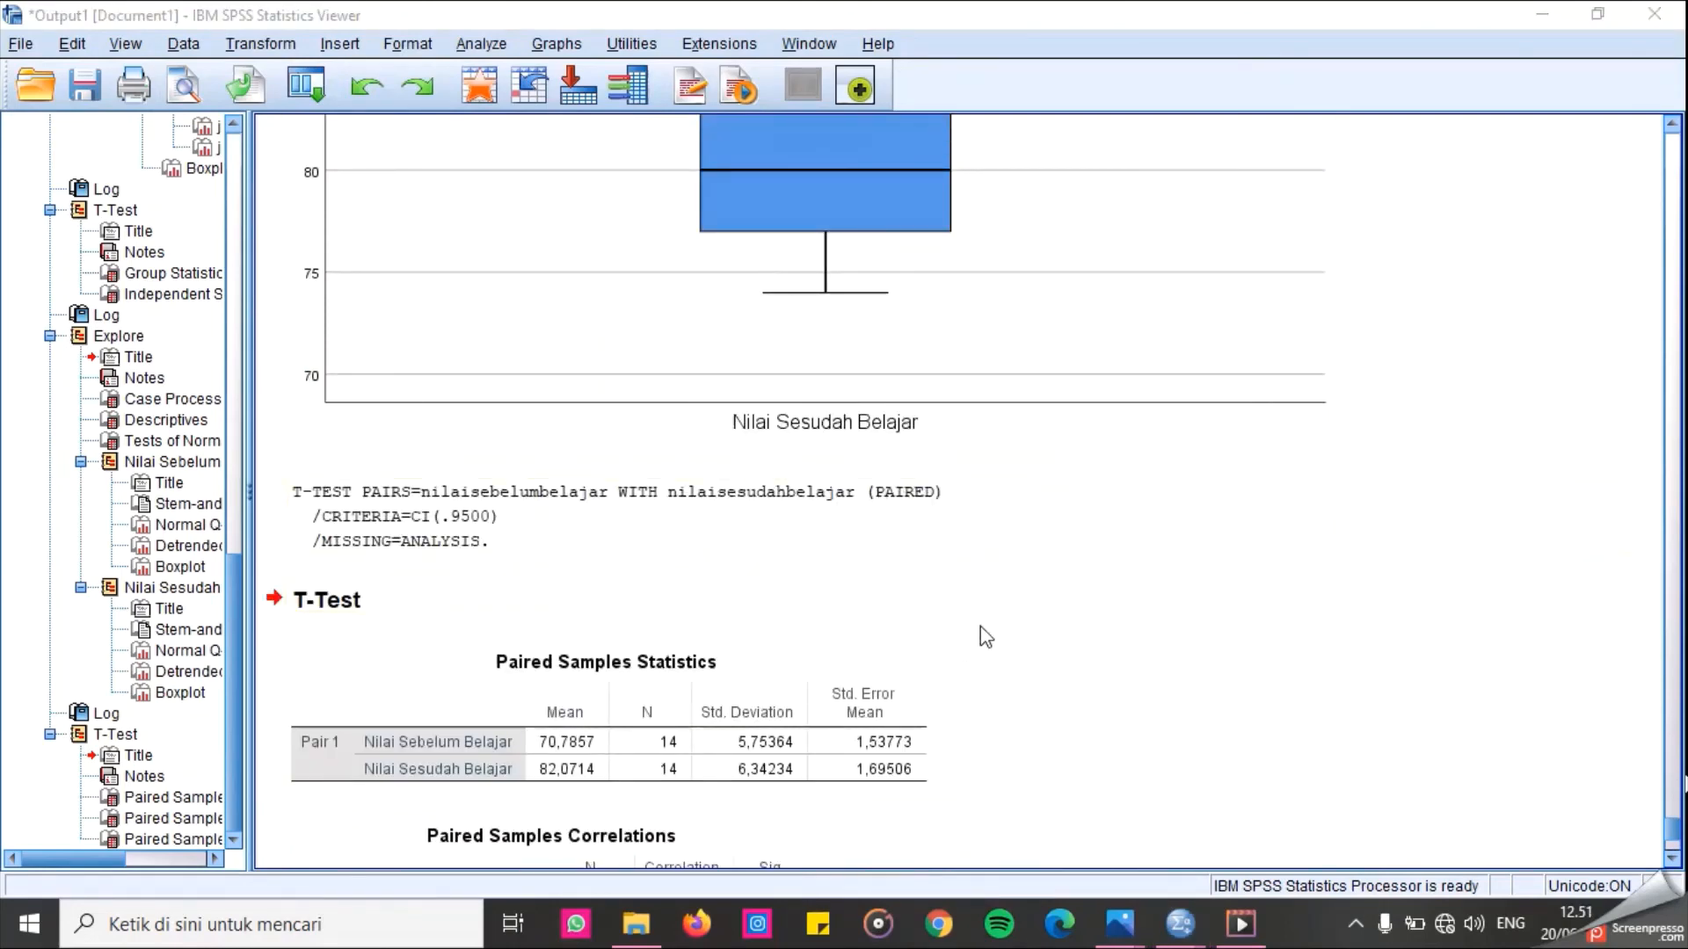
scroll(979, 626, "down", 3)
scroll(979, 626, "up", 5)
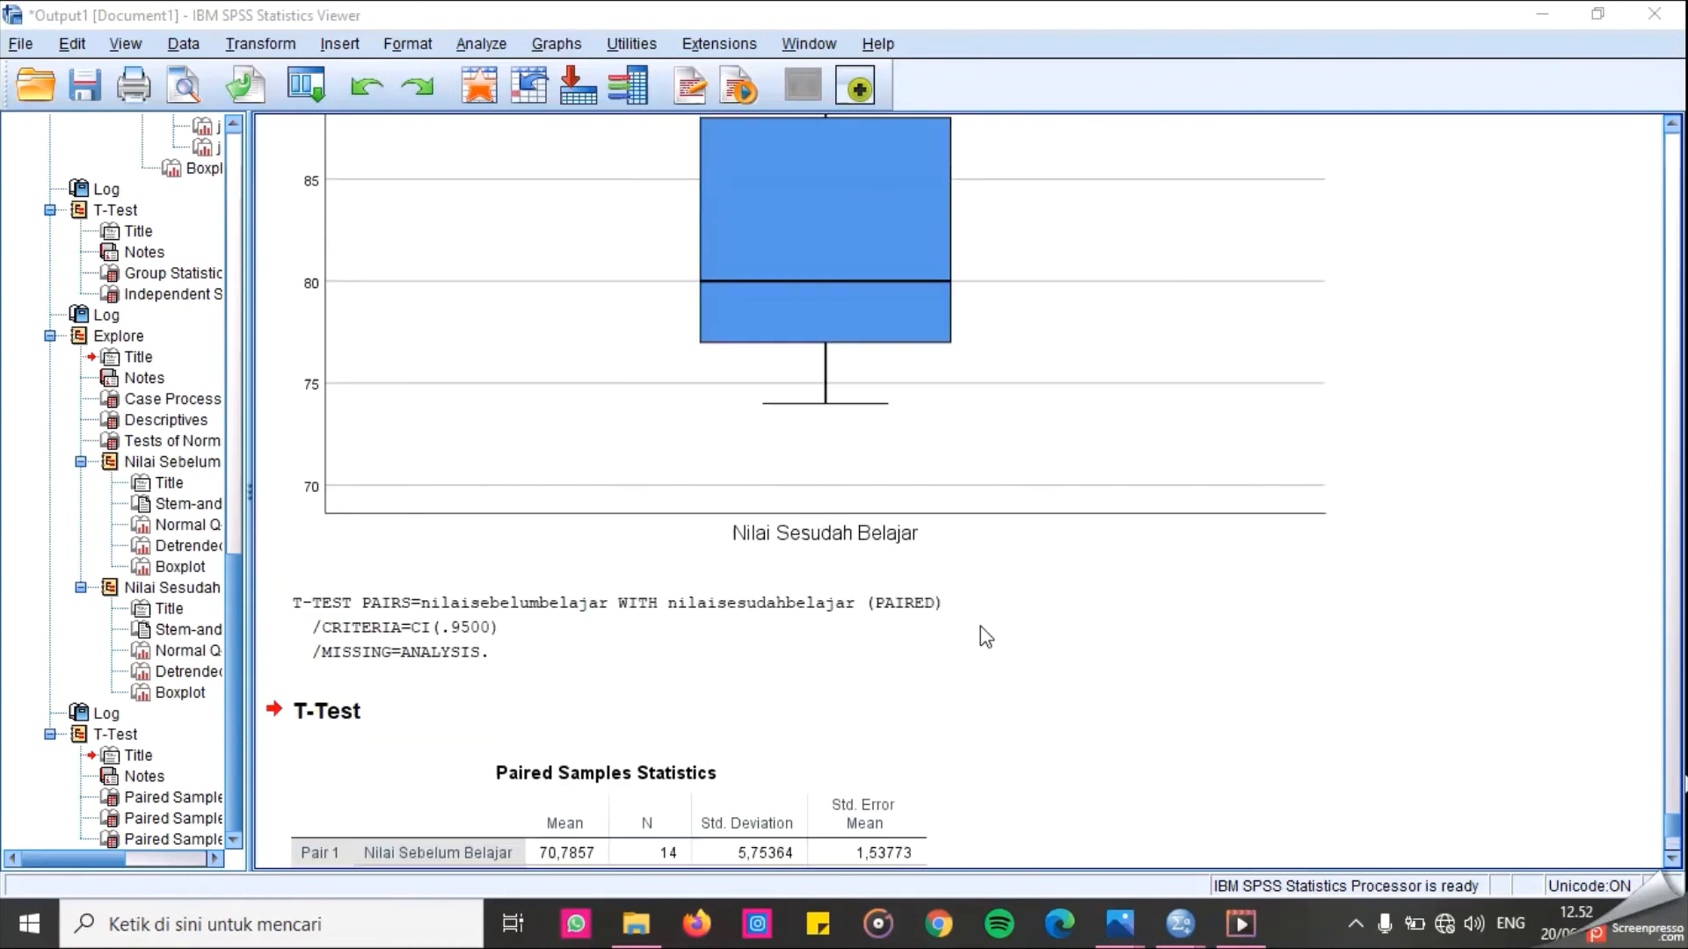
scroll(979, 626, "down", 2)
scroll(980, 626, "down", 4)
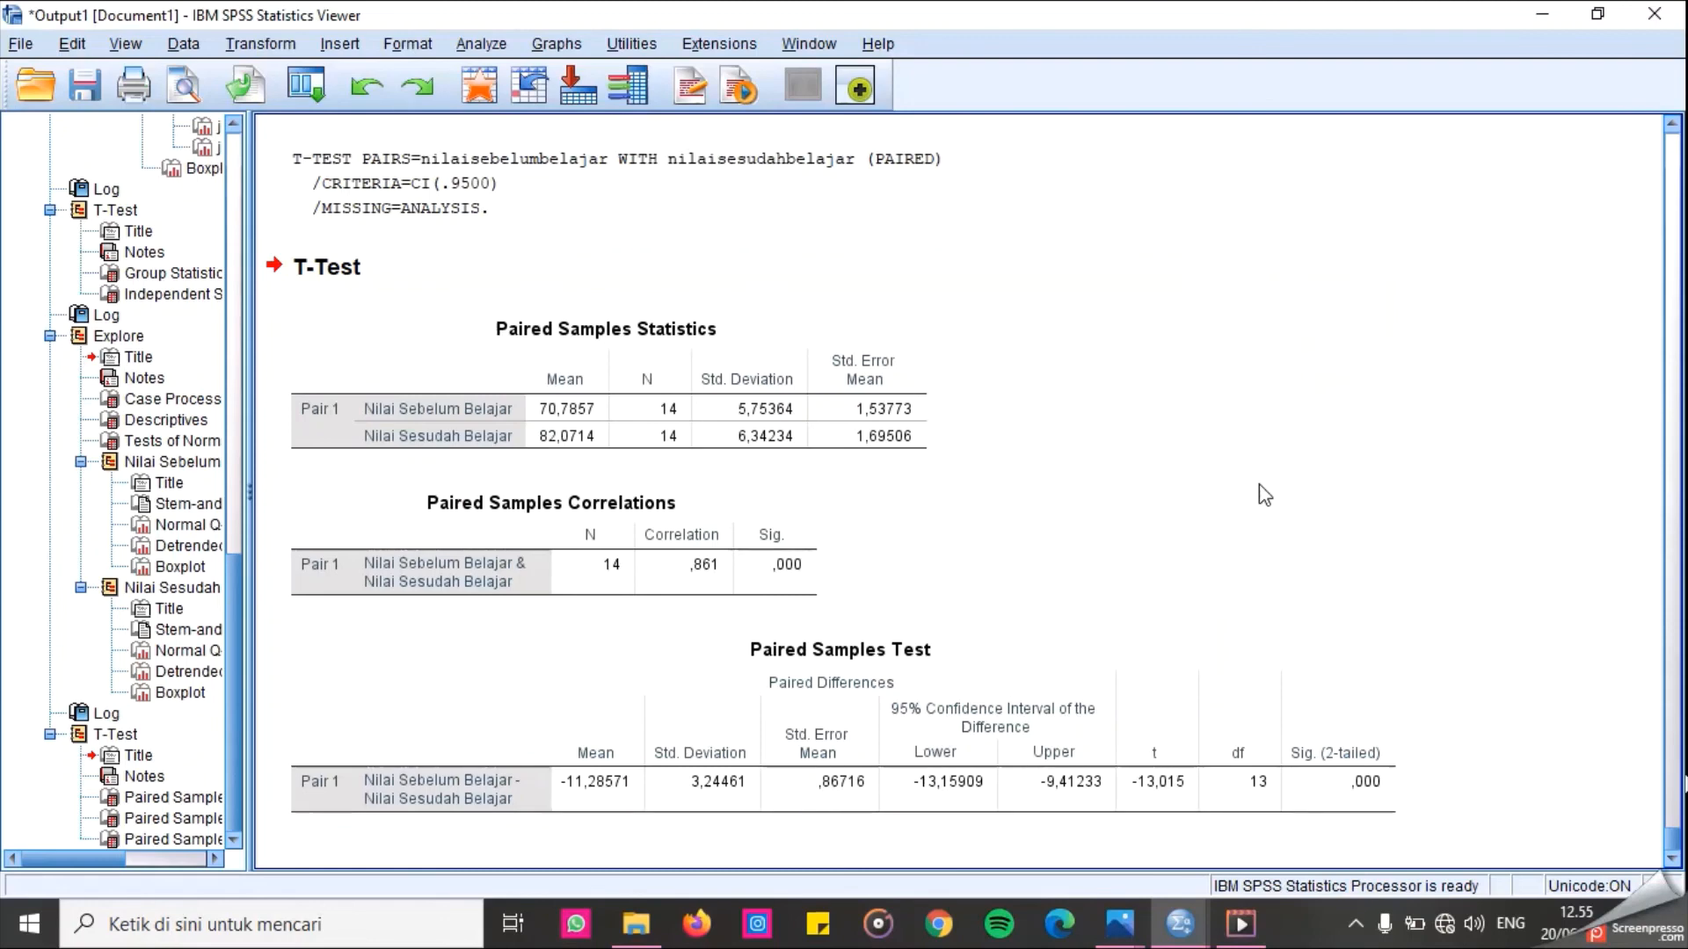
Switch to the data editor and try to exit SPSS, agreeing to save the output but closing the Save Output As dialog.
mouse_move(1178, 923)
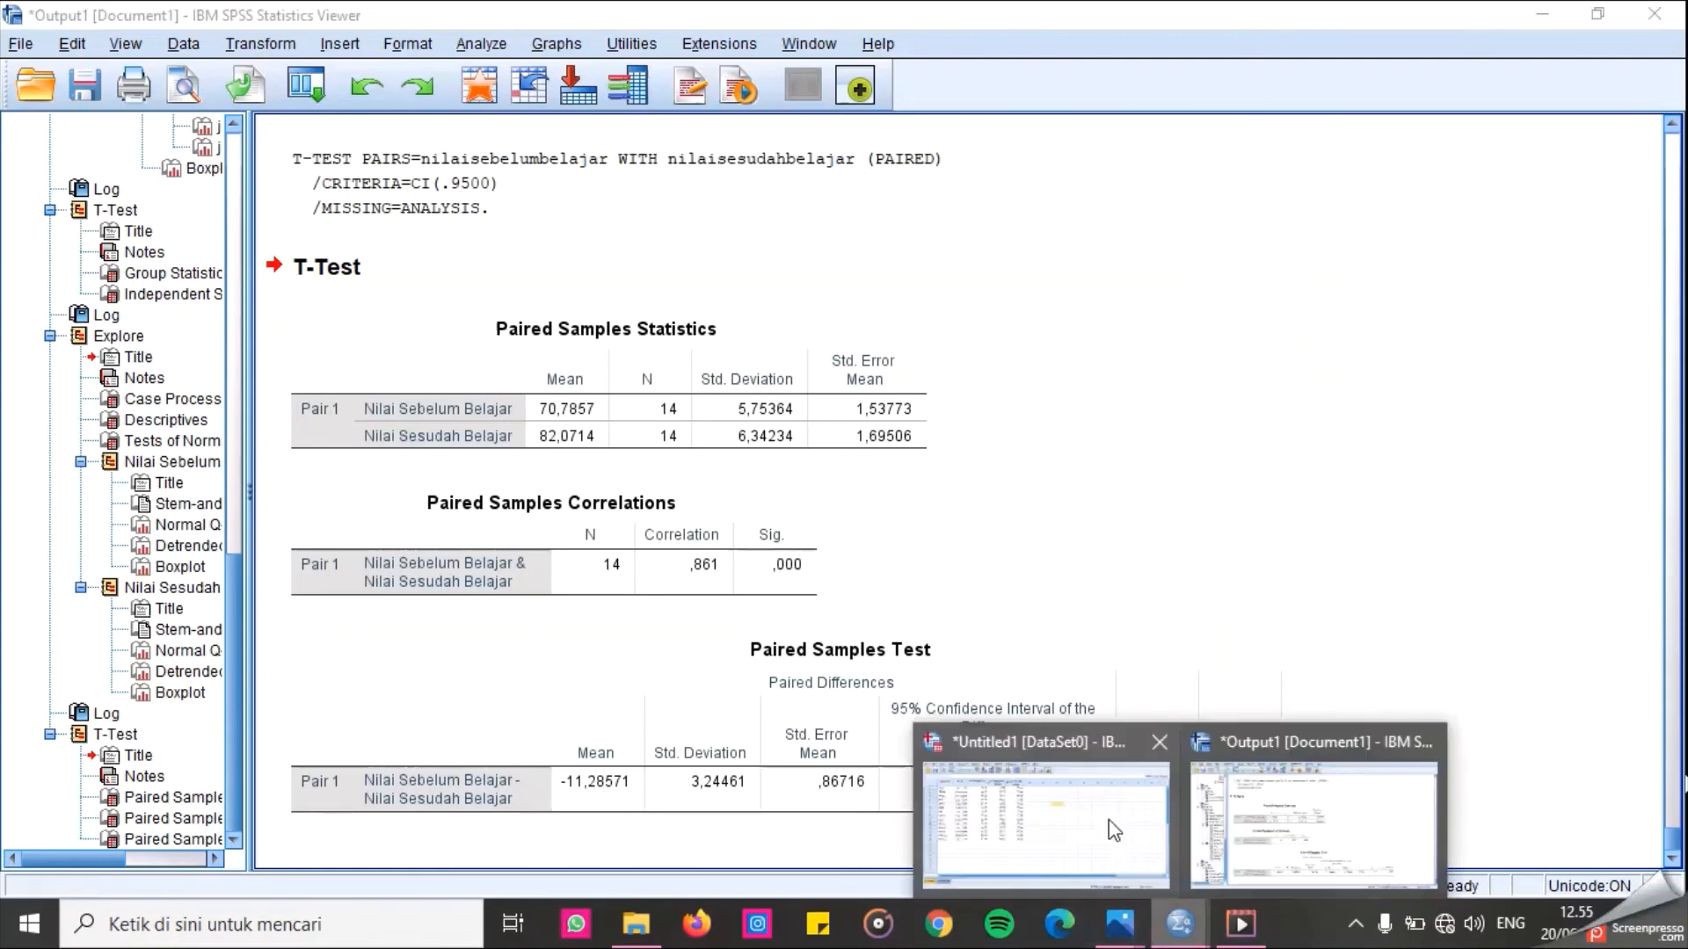
left_click(1067, 820)
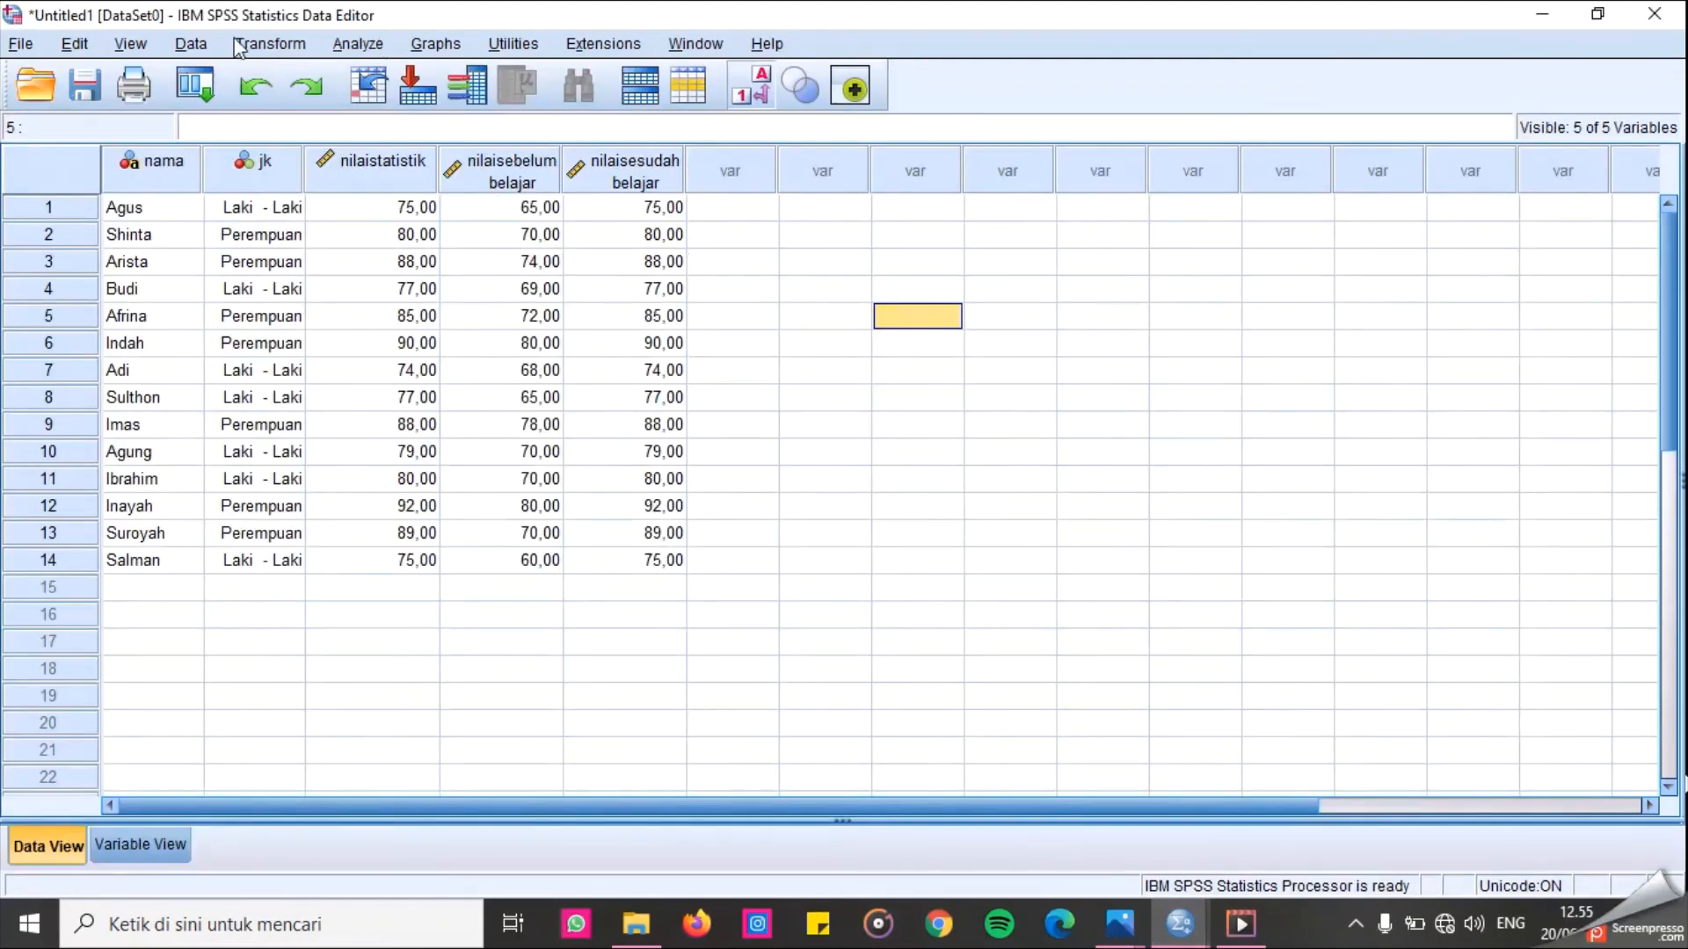
left_click(1654, 14)
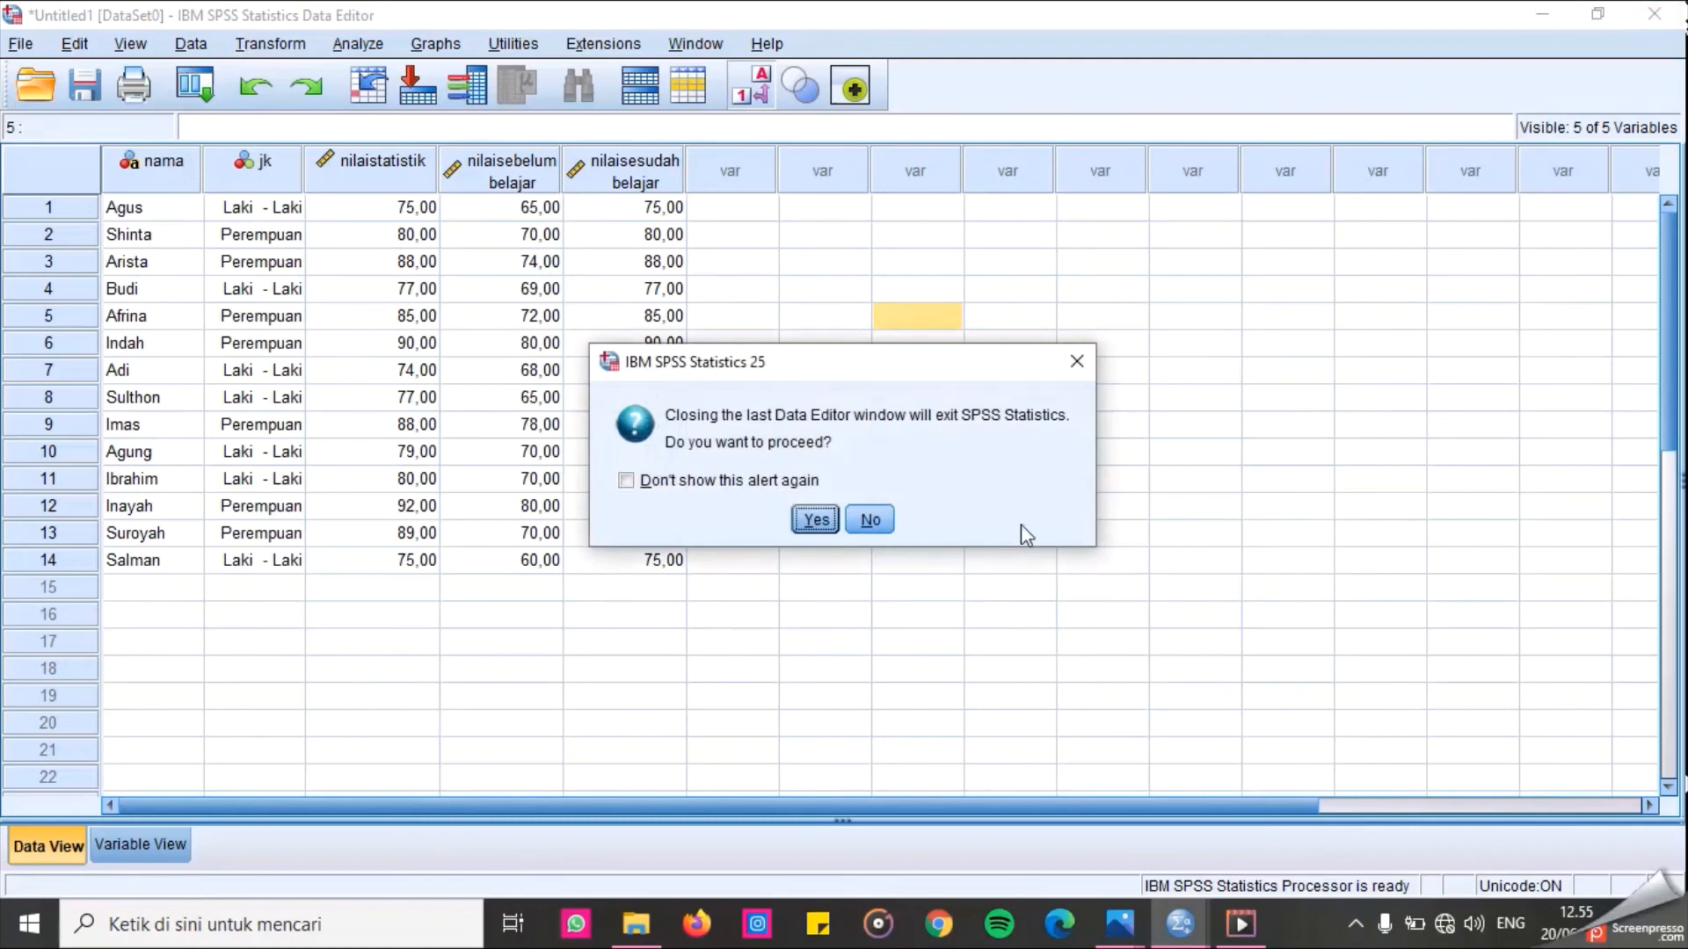
left_click(800, 522)
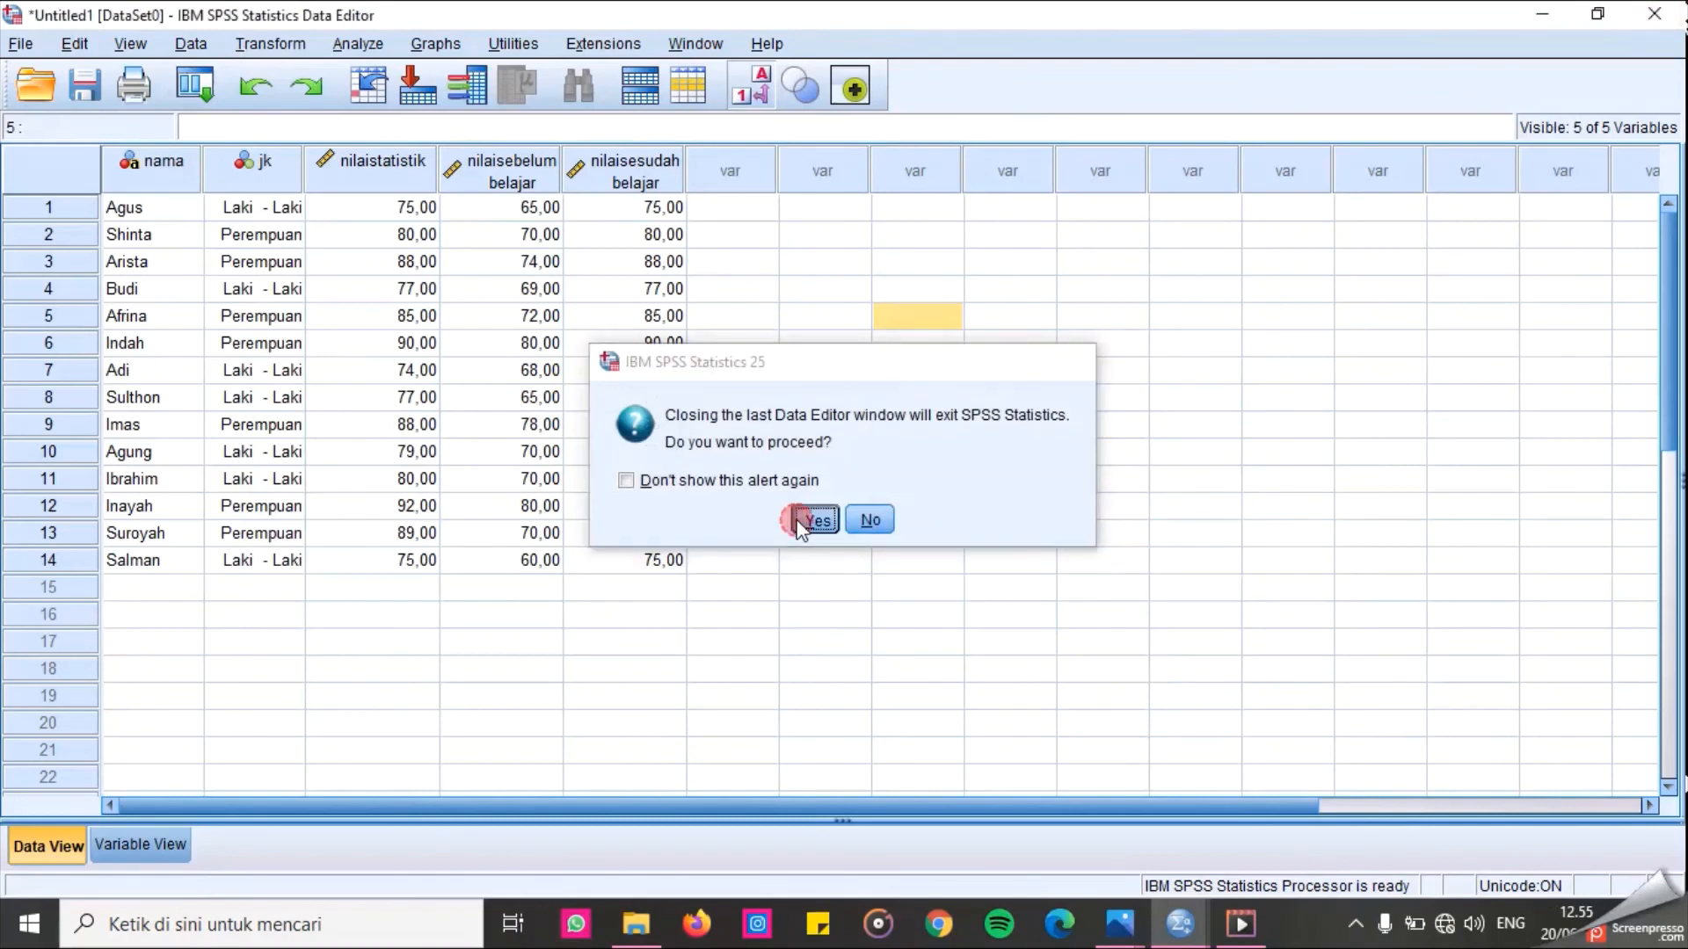
left_click(774, 494)
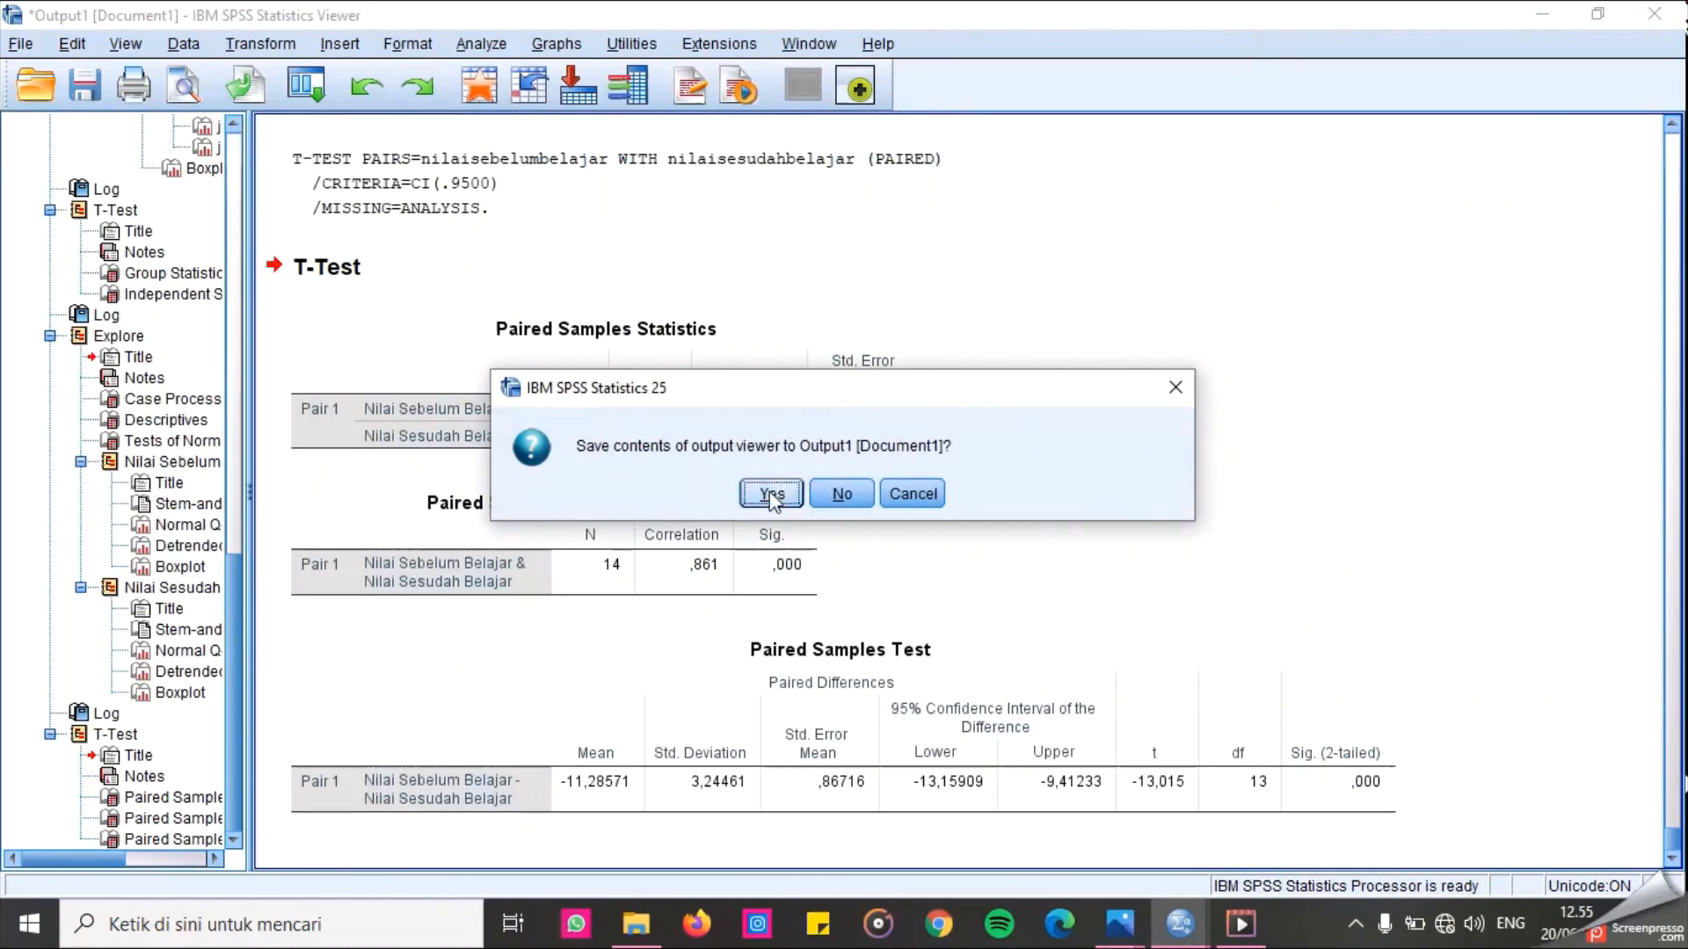
left_click(770, 495)
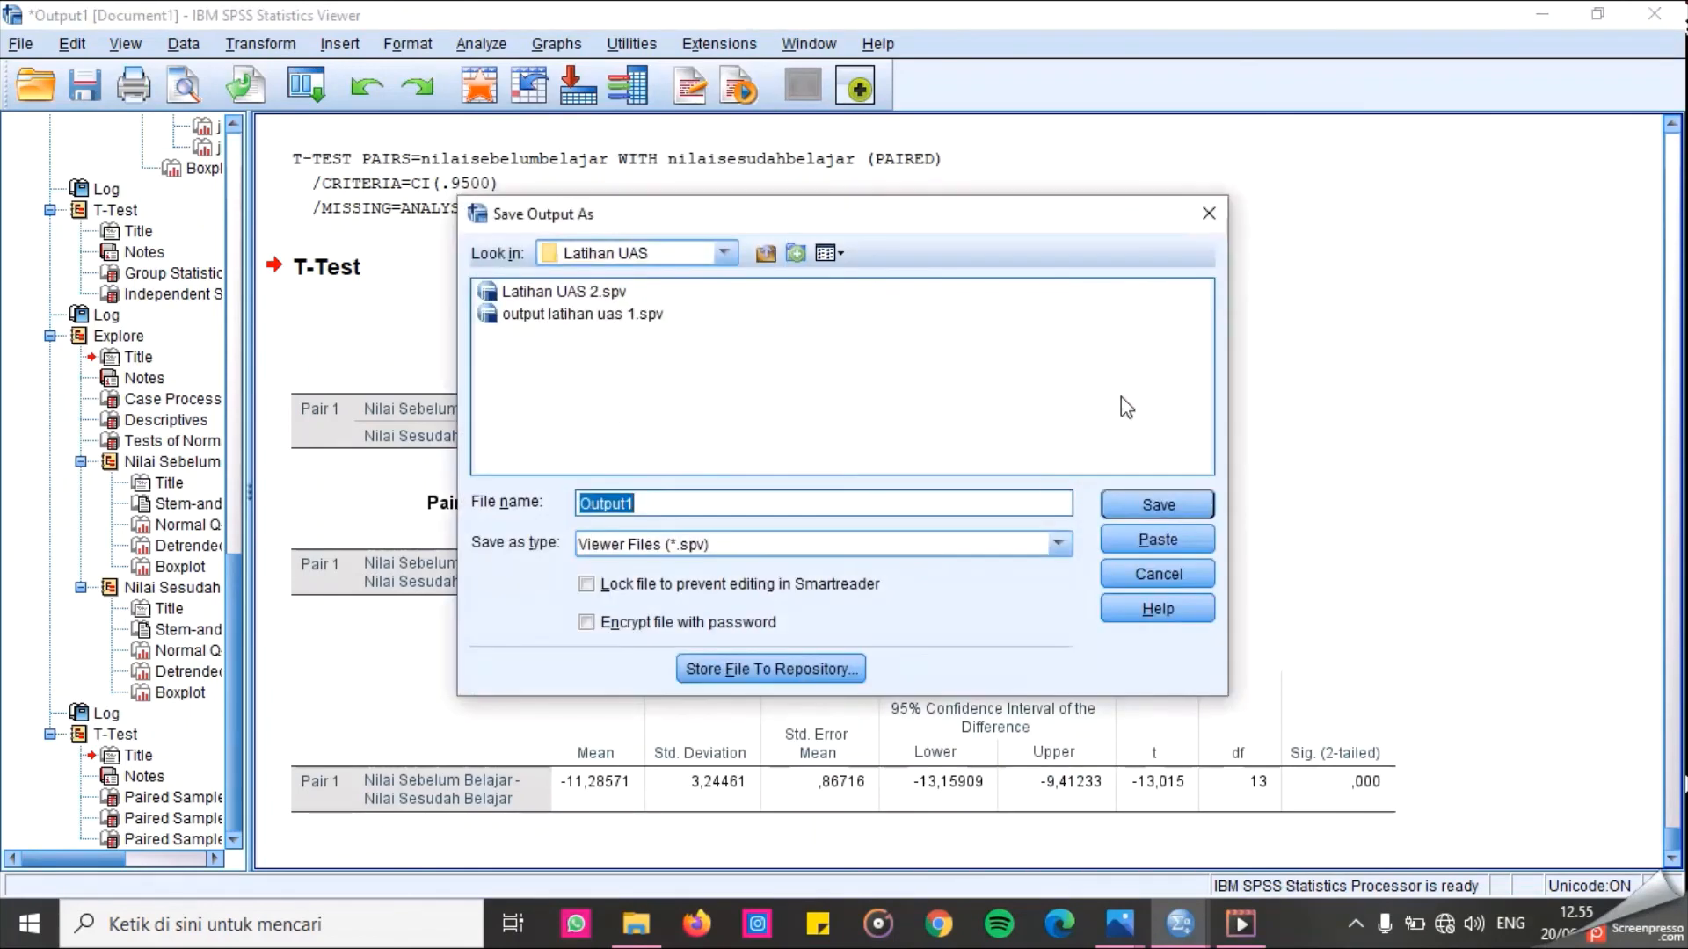
left_click(1222, 218)
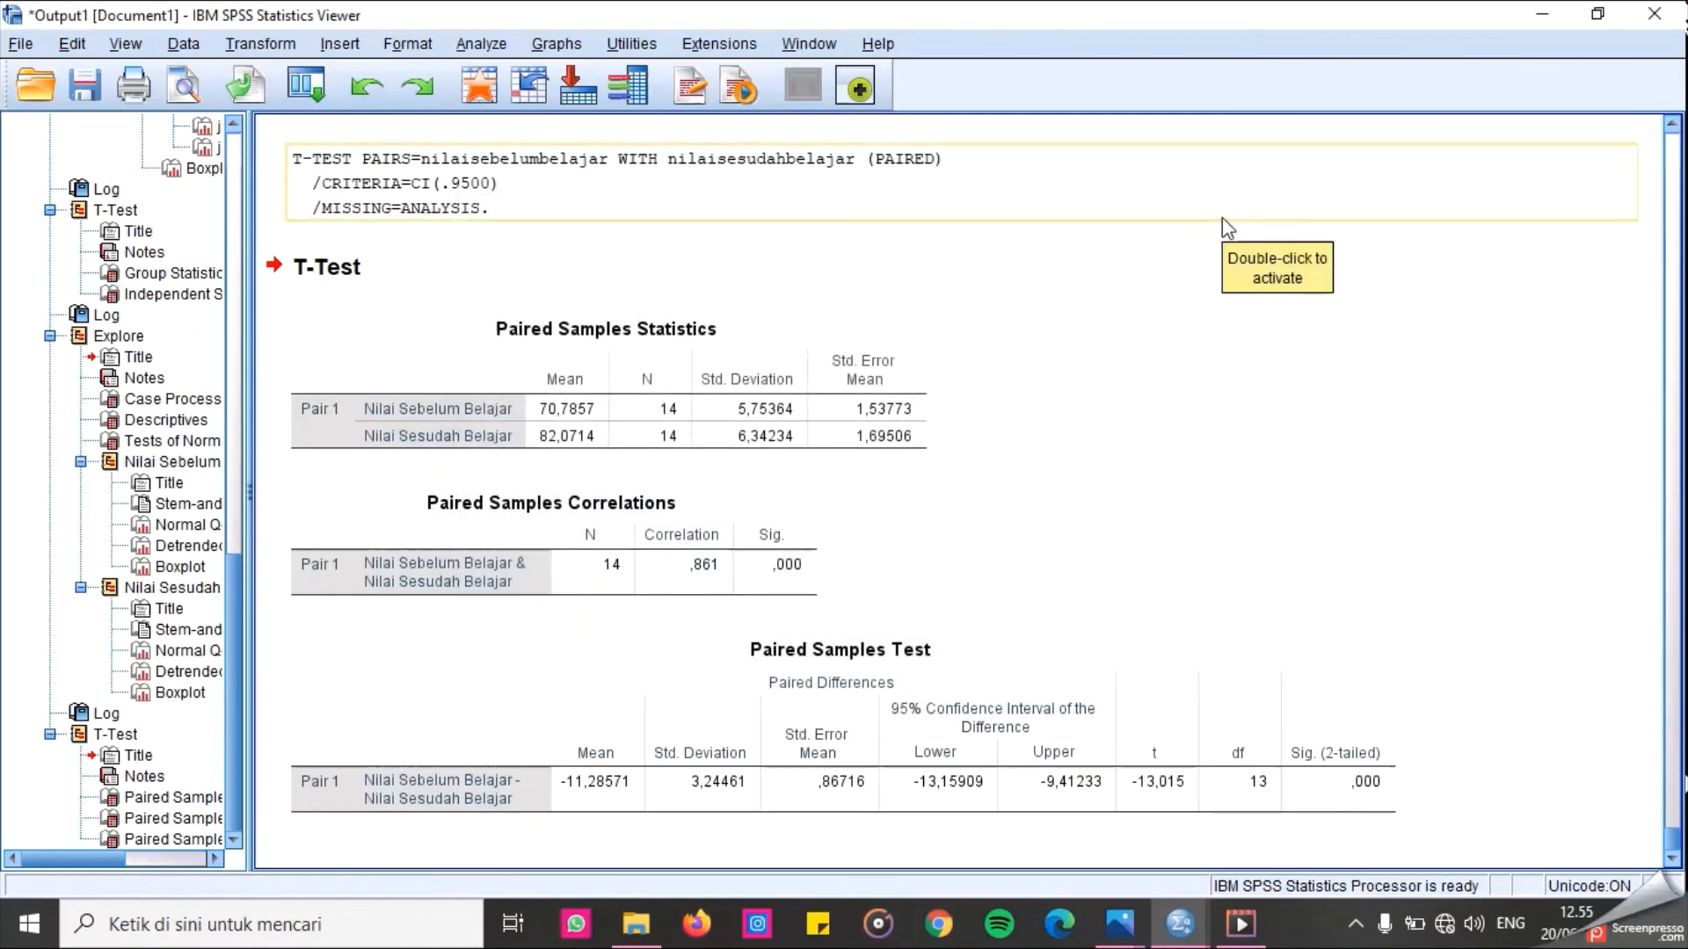